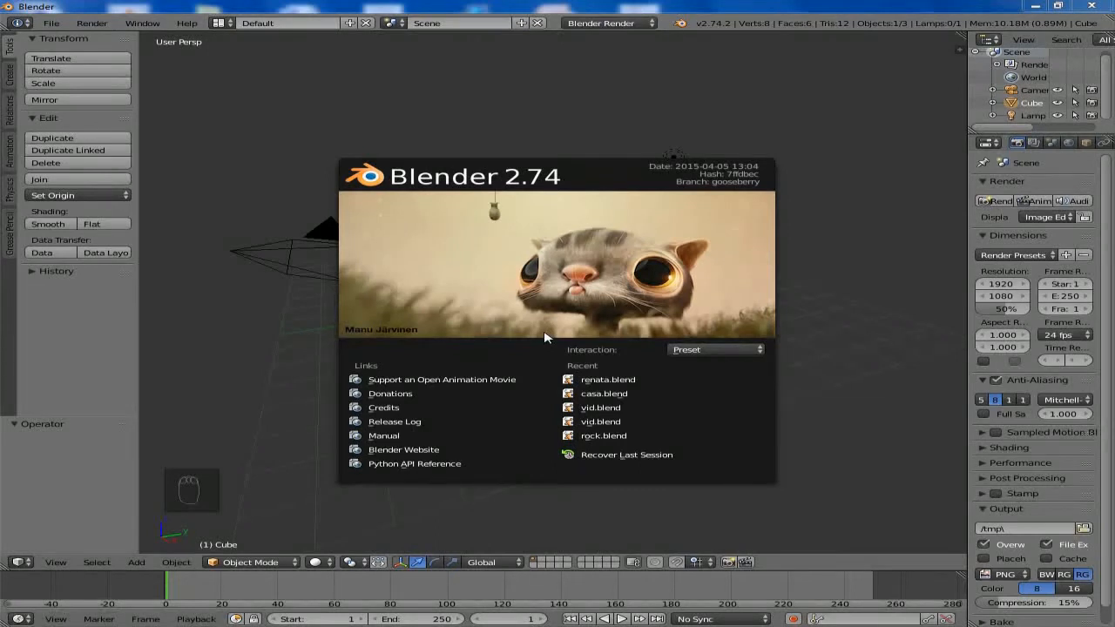
# - Dismiss the splash screen and delete the default cube
pyautogui.click(794, 316)
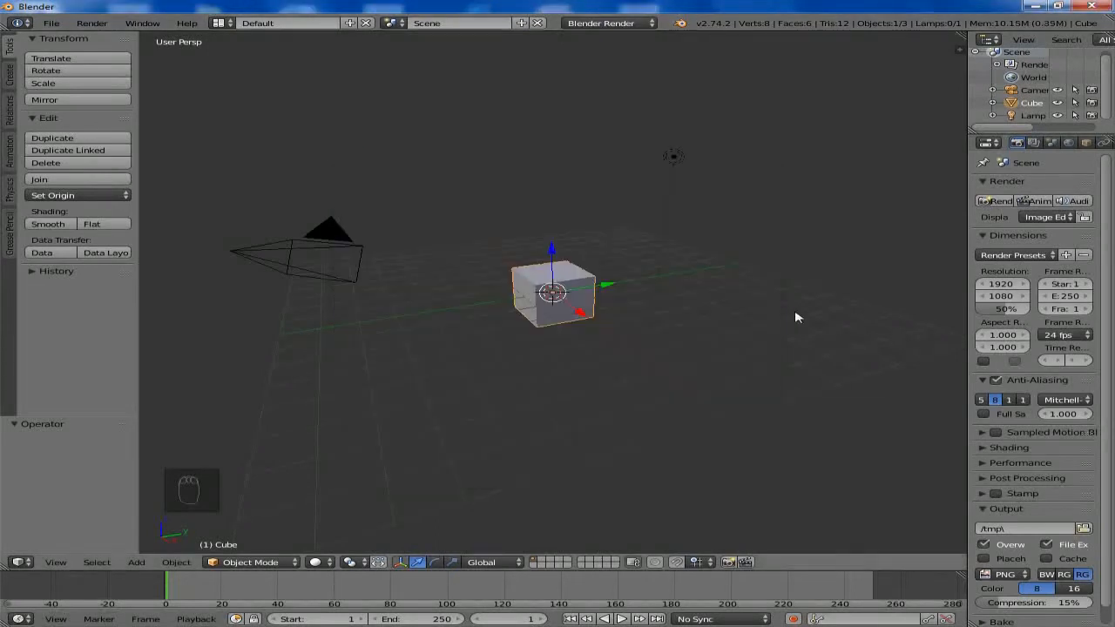
pyautogui.scroll(3, 641, 318)
pyautogui.press('x')
pyautogui.click(623, 314)
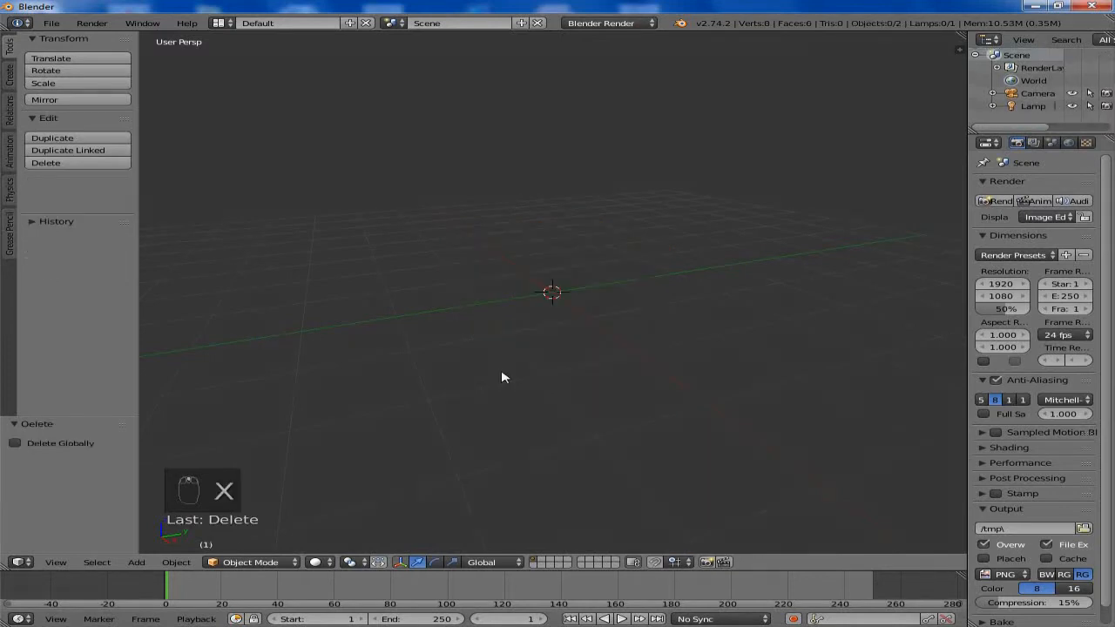
# - Switch the viewport to an orthographic front view
pyautogui.click(56, 561)
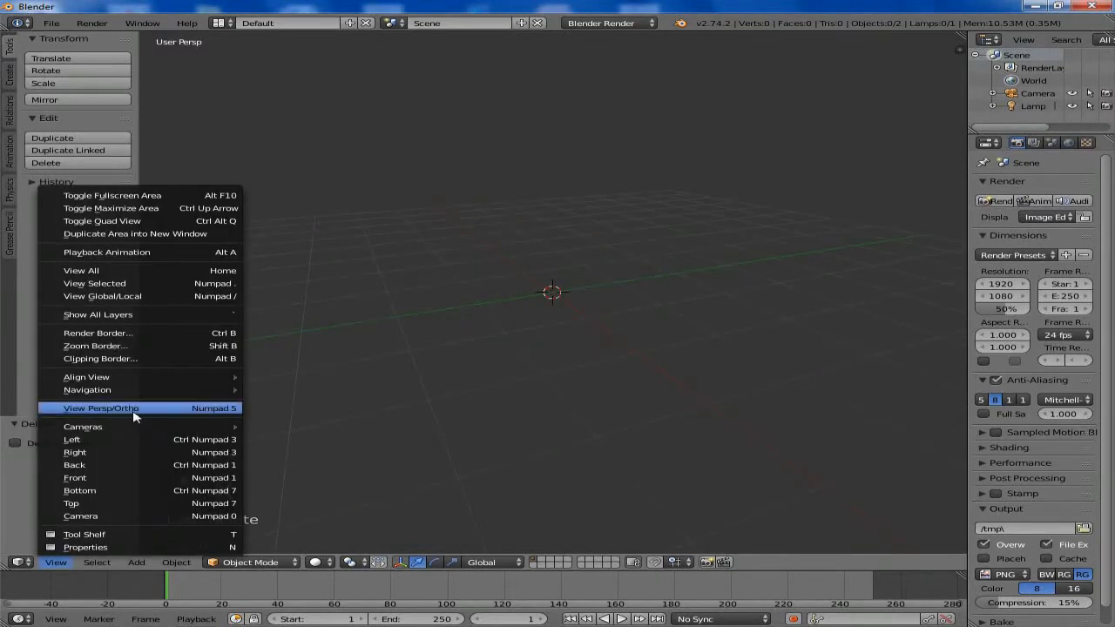
pyautogui.click(134, 408)
pyautogui.click(56, 561)
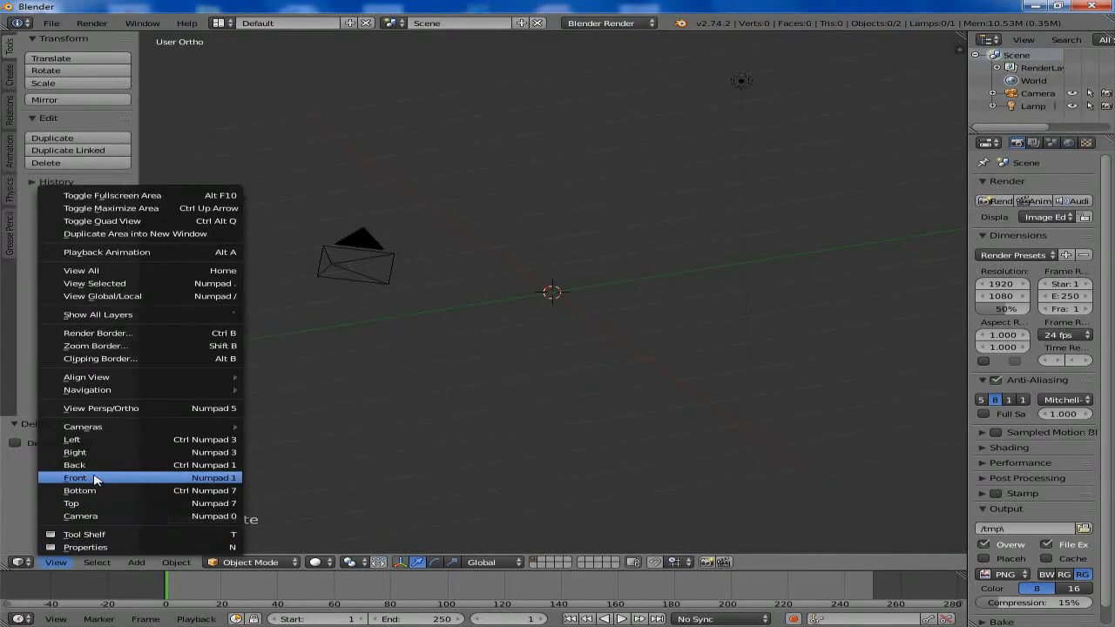
pyautogui.click(122, 476)
# - Add a mesh plane at the origin
pyautogui.hotkey('shift', 'a')
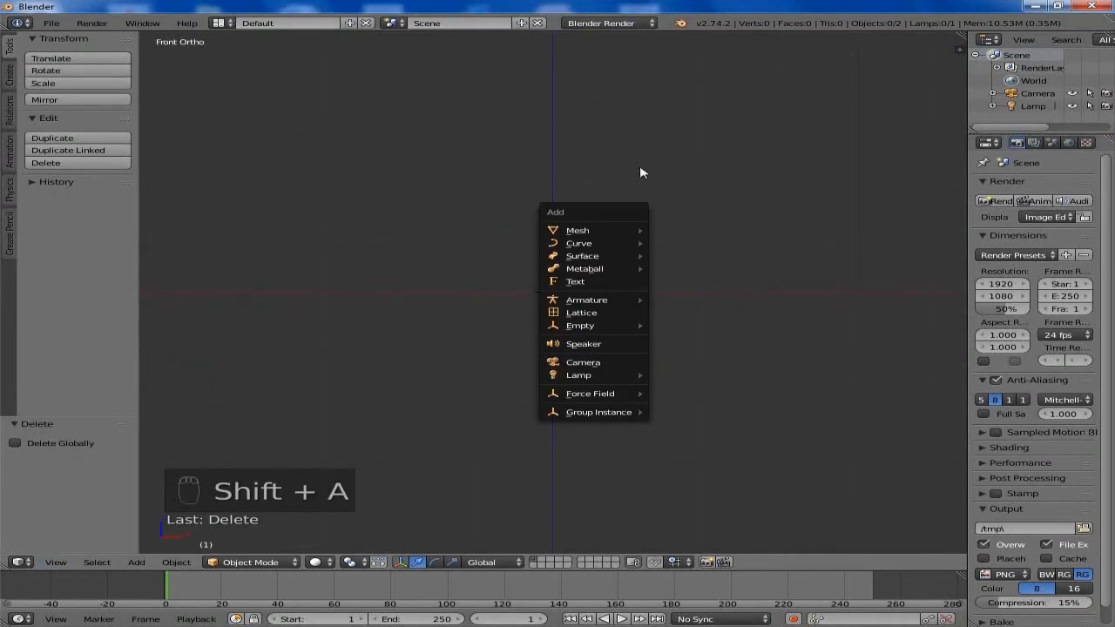
pyautogui.moveTo(626, 230)
pyautogui.click(667, 230)
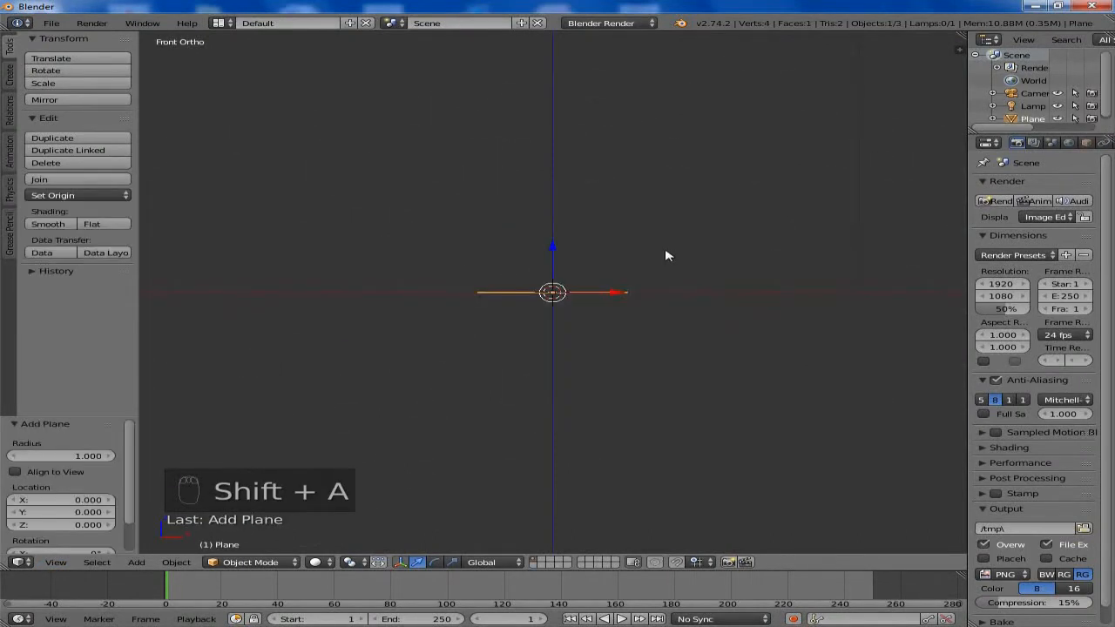
pyautogui.press('r')
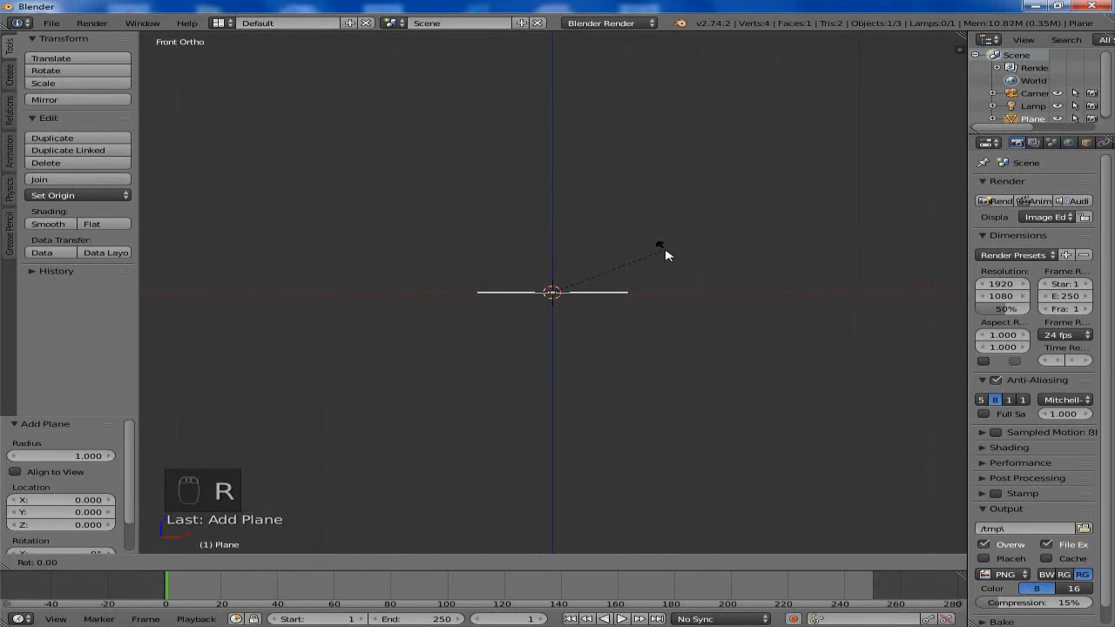
pyautogui.write('90')
pyautogui.press('Escape')
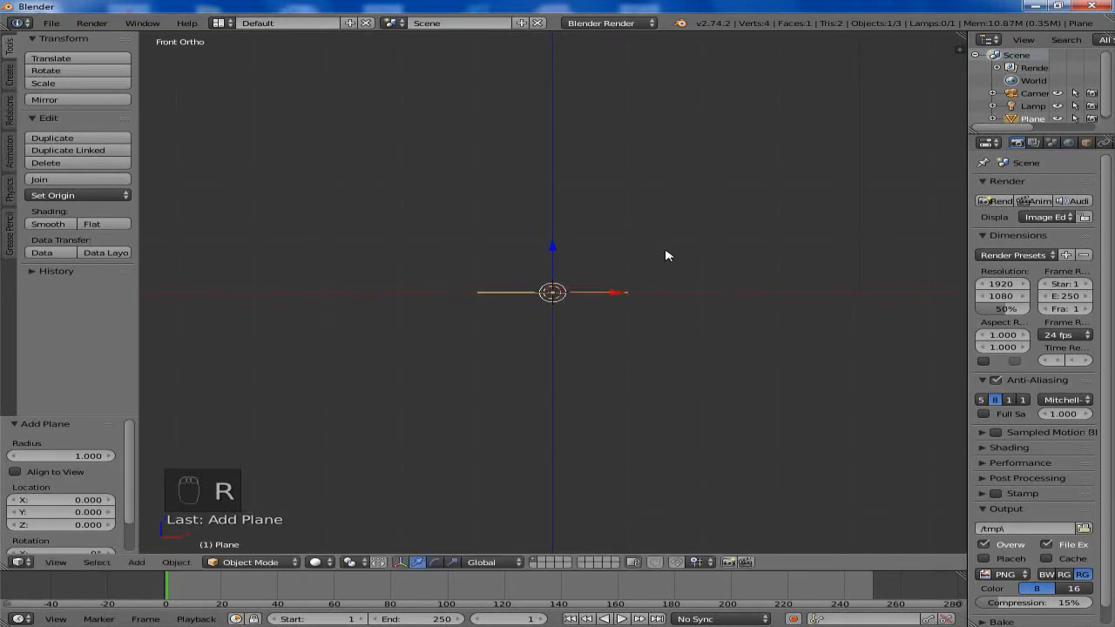
# - Rotate the plane 90° about the X axis so it faces the front view
pyautogui.write('rx90')
pyautogui.press('Return')
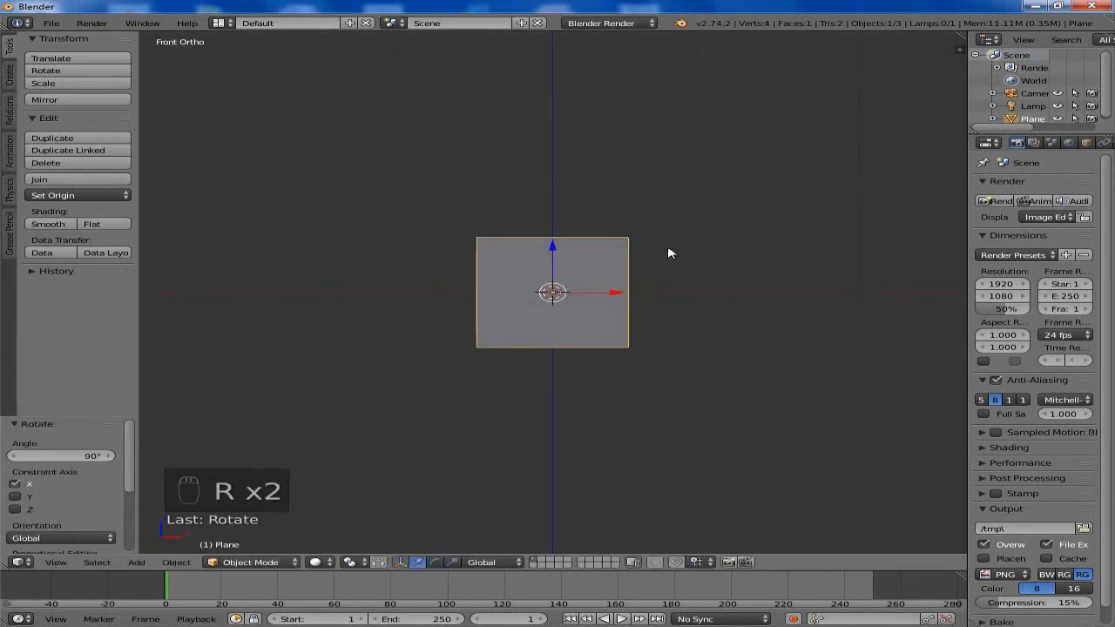
# - In Edit Mode, delete all of the plane's vertices except the upper-right one
pyautogui.press('Tab')
pyautogui.rightClick(665, 213)
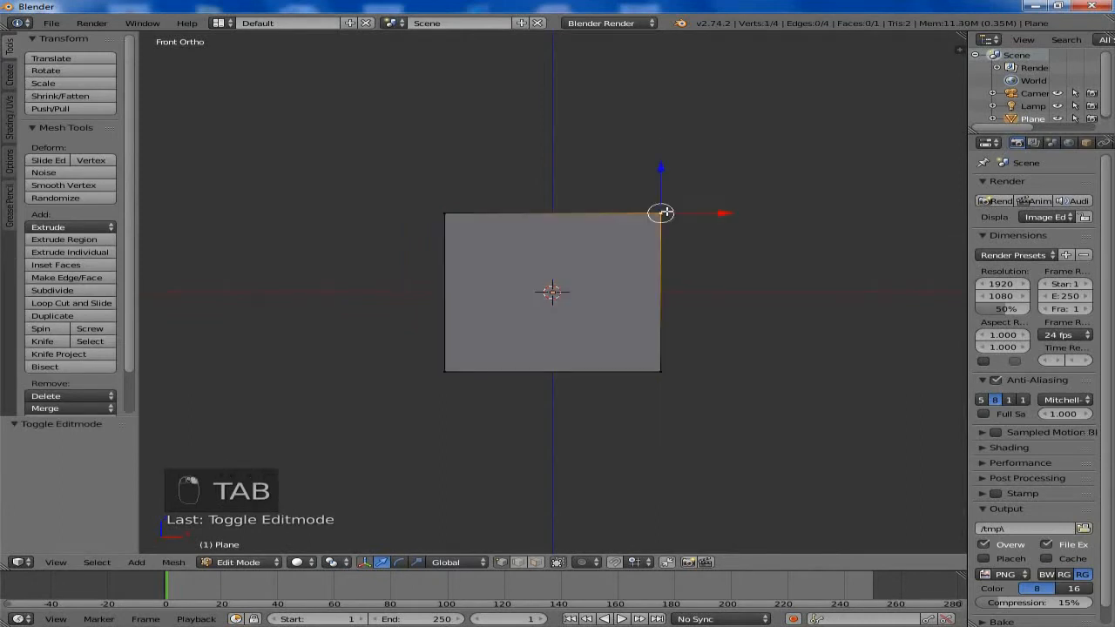
pyautogui.hotkey('ctrl', 'i')
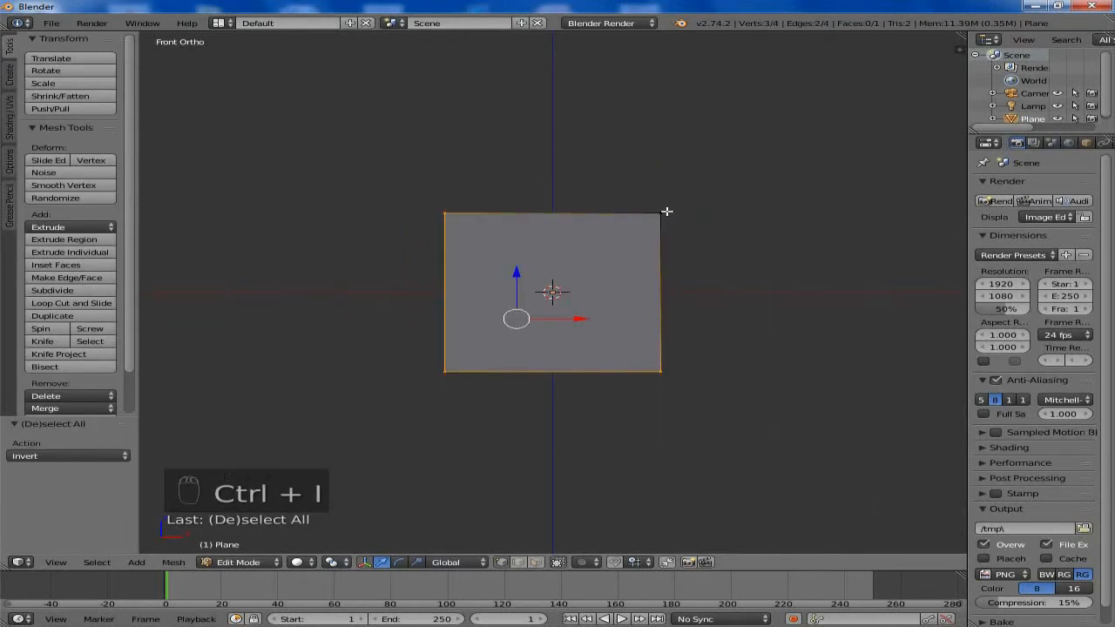
pyautogui.press('x')
pyautogui.click(666, 212)
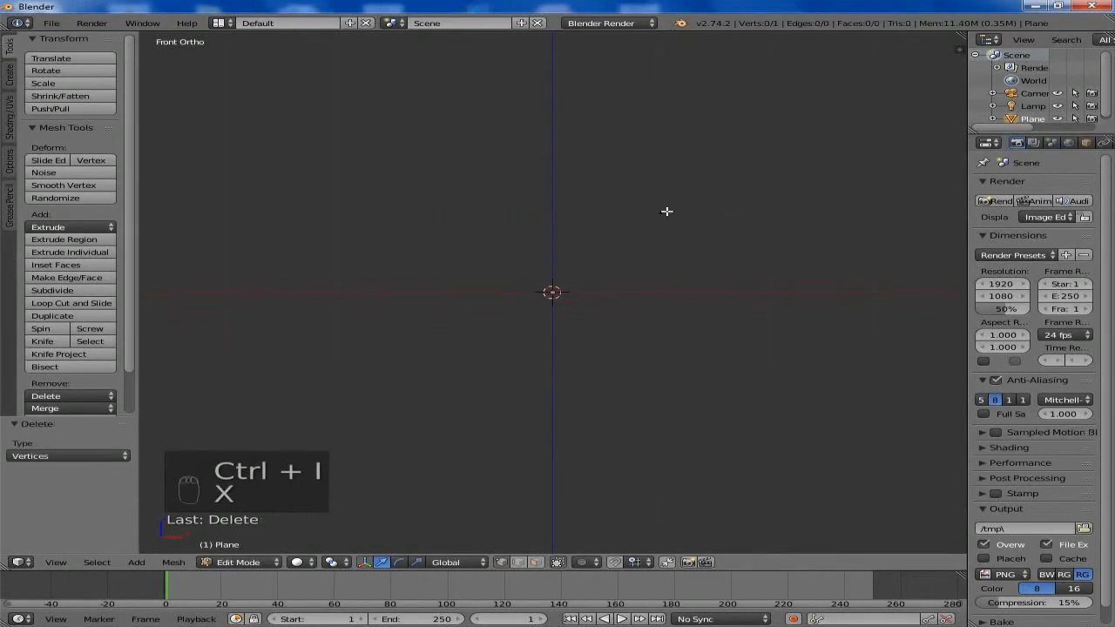
# - Shift the remaining vertex about 0.1 along X toward the vertical axis
pyautogui.rightClick(666, 211)
pyautogui.scroll(1, 722, 227)
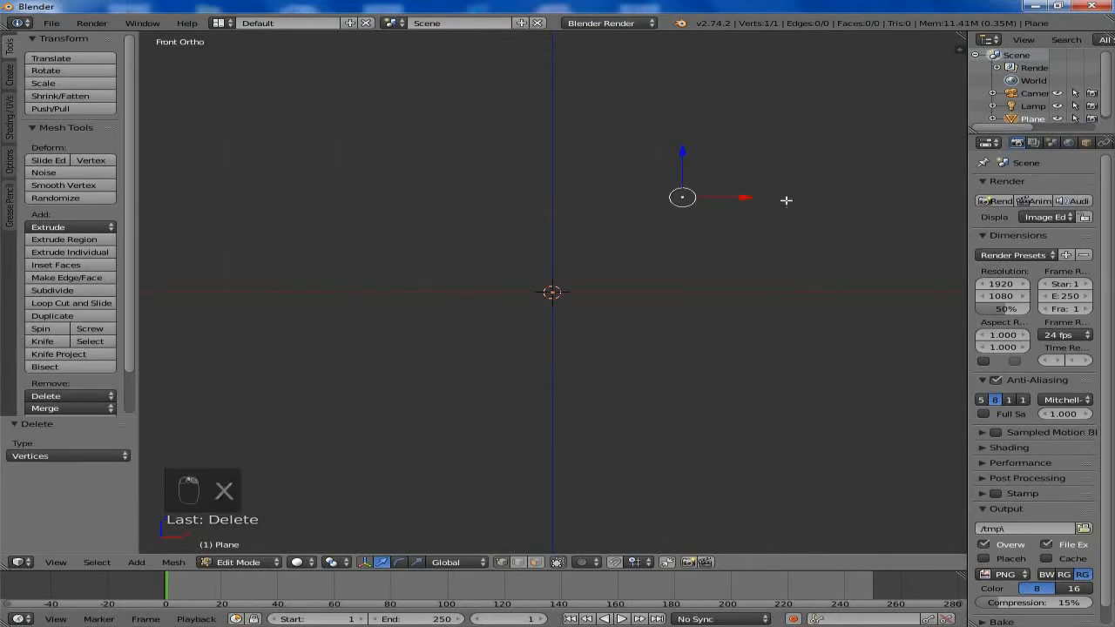
pyautogui.moveTo(754, 195); pyautogui.dragTo(741, 193)
# - Extrude the vertex through five segments curving down and inward to near the origin, outlining half of the bowl
pyautogui.press('e')
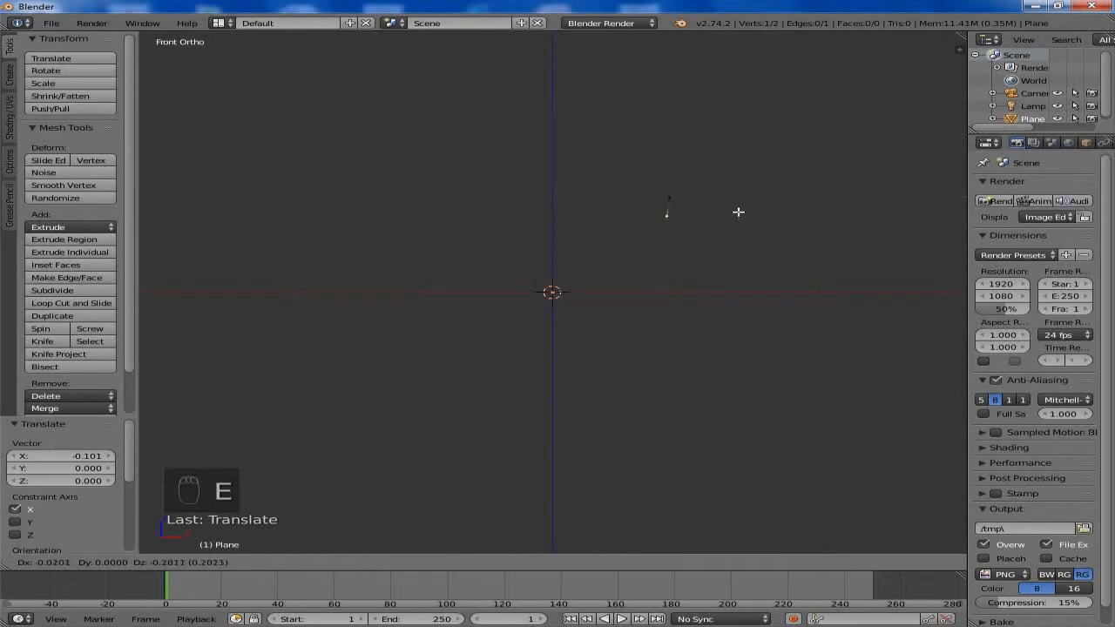
pyautogui.click(737, 211)
pyautogui.press('e')
pyautogui.click(721, 238)
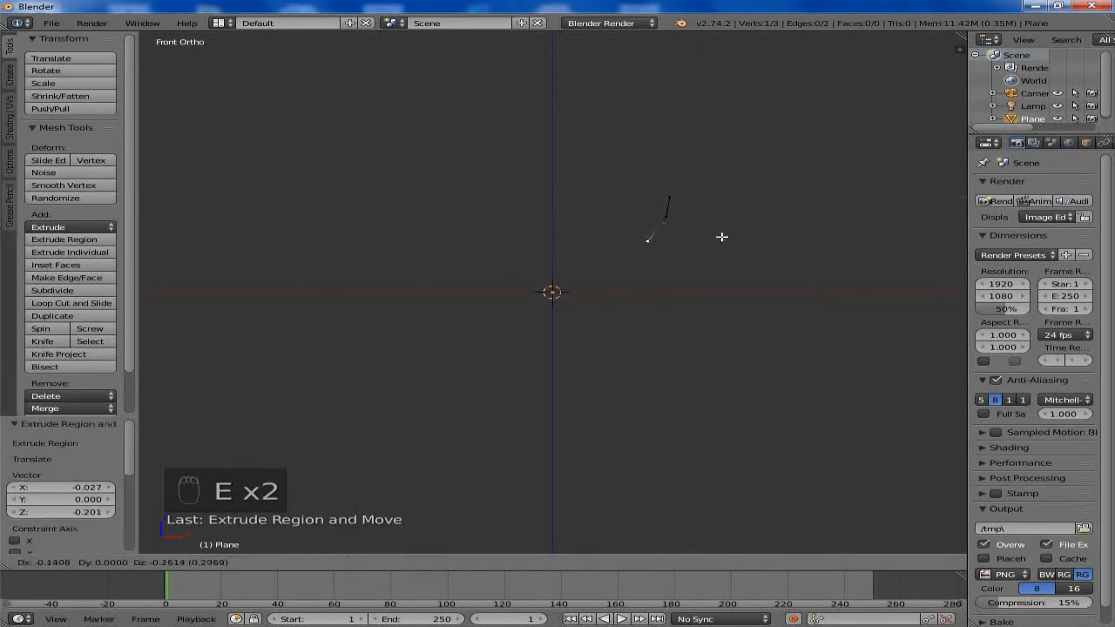
pyautogui.press('e')
pyautogui.click(699, 258)
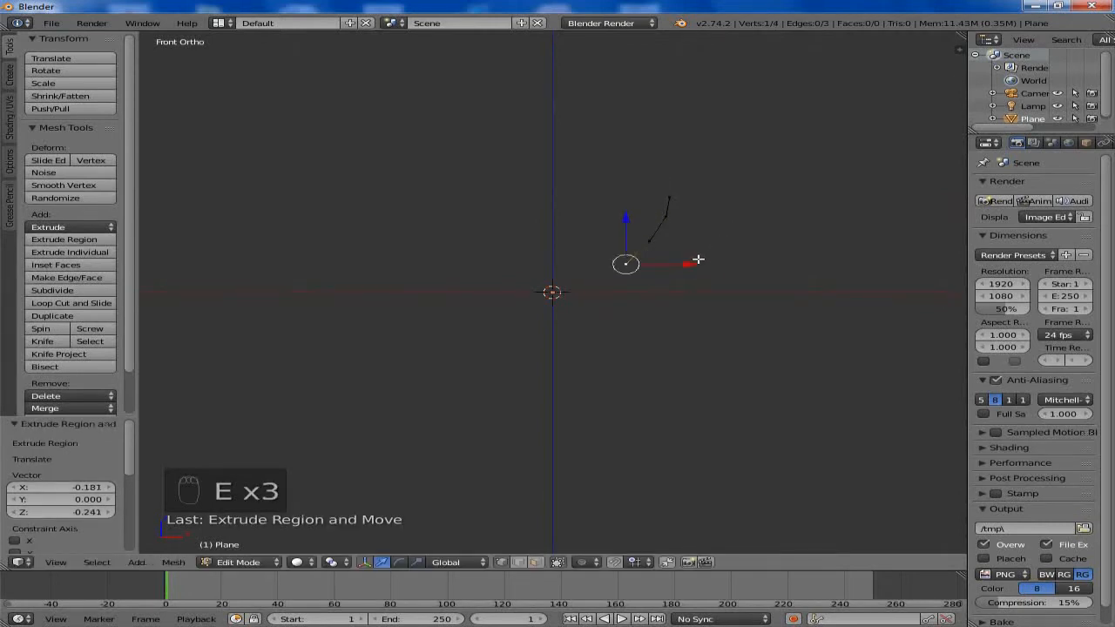
pyautogui.press('e')
pyautogui.click(655, 274)
pyautogui.press('e')
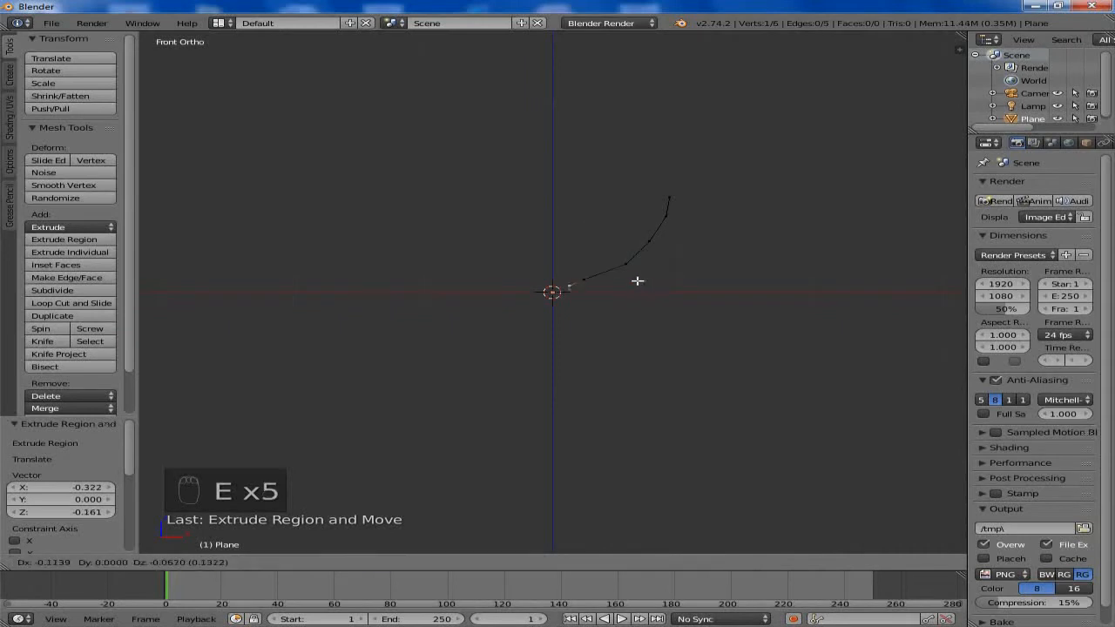
pyautogui.click(593, 279)
# - Move the curve's second-to-last vertex about 0.114 in X and 0.047 in Z, and raise the top vertex about 0.12 along Z
pyautogui.press('g')
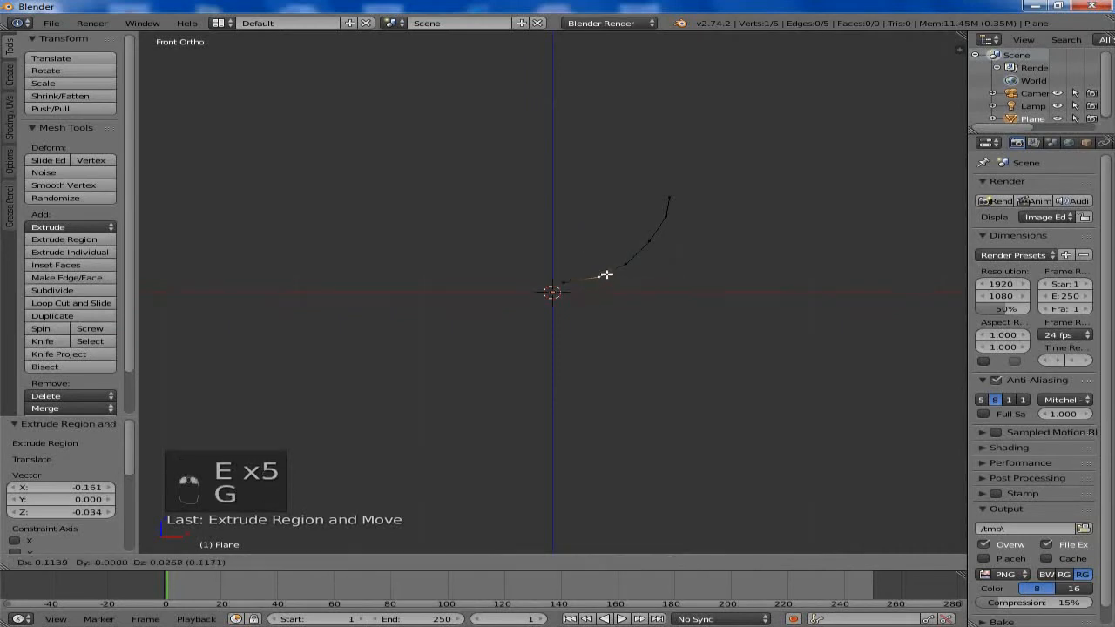
pyautogui.click(627, 272)
pyautogui.rightClick(671, 196)
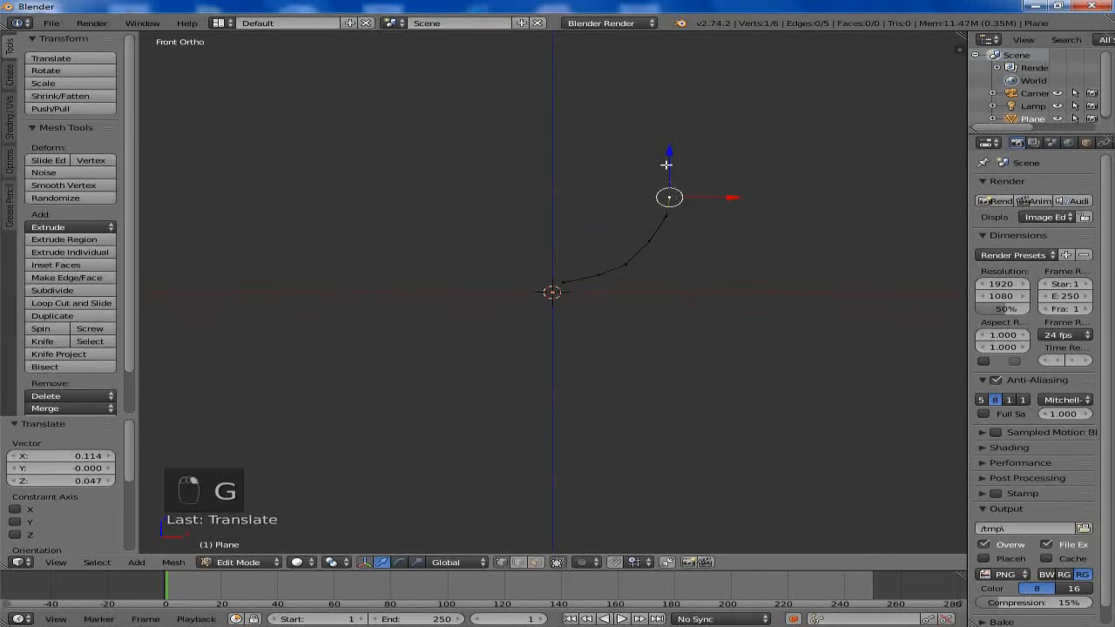
pyautogui.moveTo(667, 186); pyautogui.dragTo(662, 146)
pyautogui.rightClick(665, 214)
pyautogui.rightClick(667, 180)
# - Nudge the third vertex from the top slightly outward along X and lower the top vertex slightly along Z
pyautogui.rightClick(649, 240)
pyautogui.moveTo(679, 241); pyautogui.dragTo(684, 239)
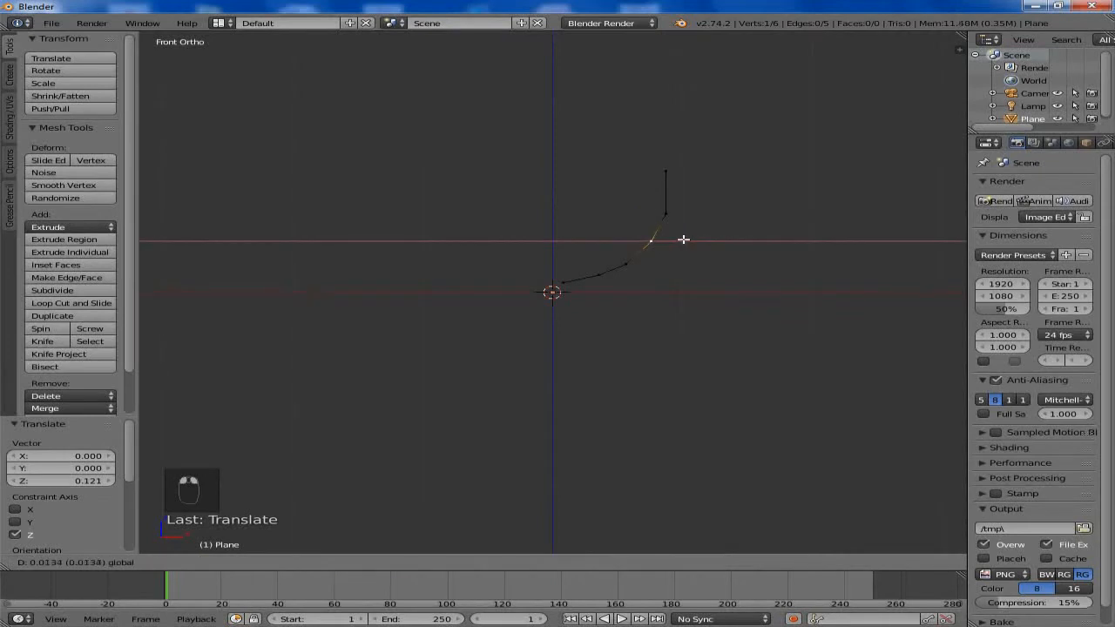
pyautogui.click(684, 239)
pyautogui.rightClick(689, 212)
pyautogui.moveTo(668, 169)
pyautogui.mouseDown()
pyautogui.moveTo(697, 179)
pyautogui.moveTo(667, 162)
pyautogui.mouseUp()
pyautogui.click(669, 166)
pyautogui.rightClick(666, 161)
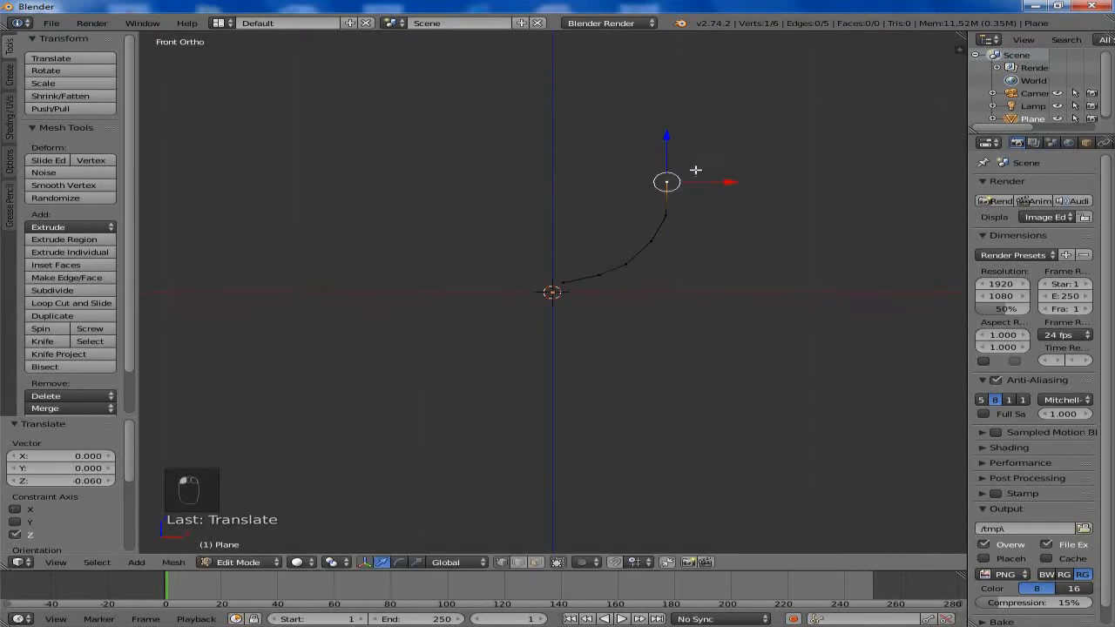
# - Move the curve's lower end vertex close to the vertical axis and extrude it about 1 unit down along Z as the stem
pyautogui.press('a')
pyautogui.rightClick(566, 280)
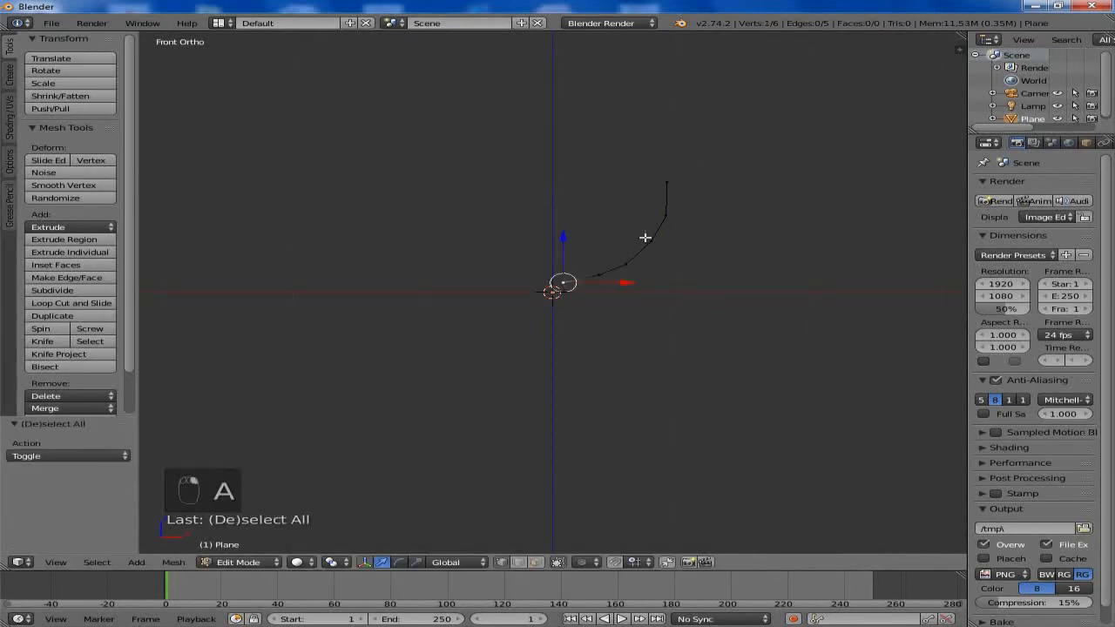
pyautogui.moveTo(617, 288); pyautogui.dragTo(567, 250)
pyautogui.press('e')
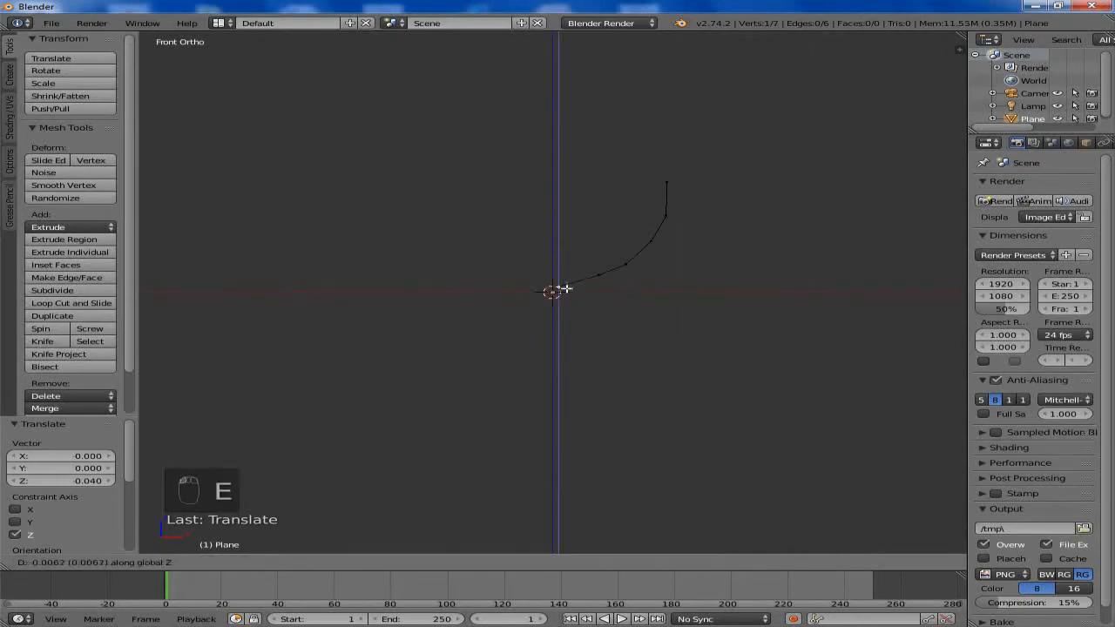
pyautogui.click(562, 354)
# - Move the bowl curve vertex nearest the stem about -0.02 in X and -0.047 in Z to smooth the curve
pyautogui.rightClick(601, 273)
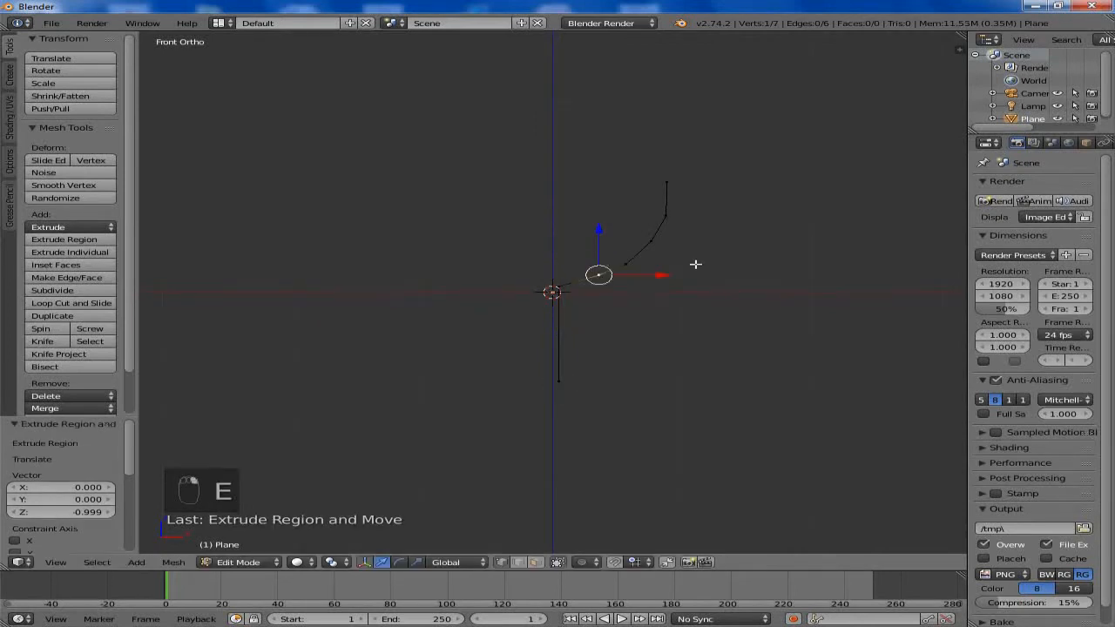
pyautogui.press('g')
pyautogui.click(694, 267)
# - Extrude two short segments outward and down from the stem's bottom vertex to begin the foot
pyautogui.rightClick(556, 374)
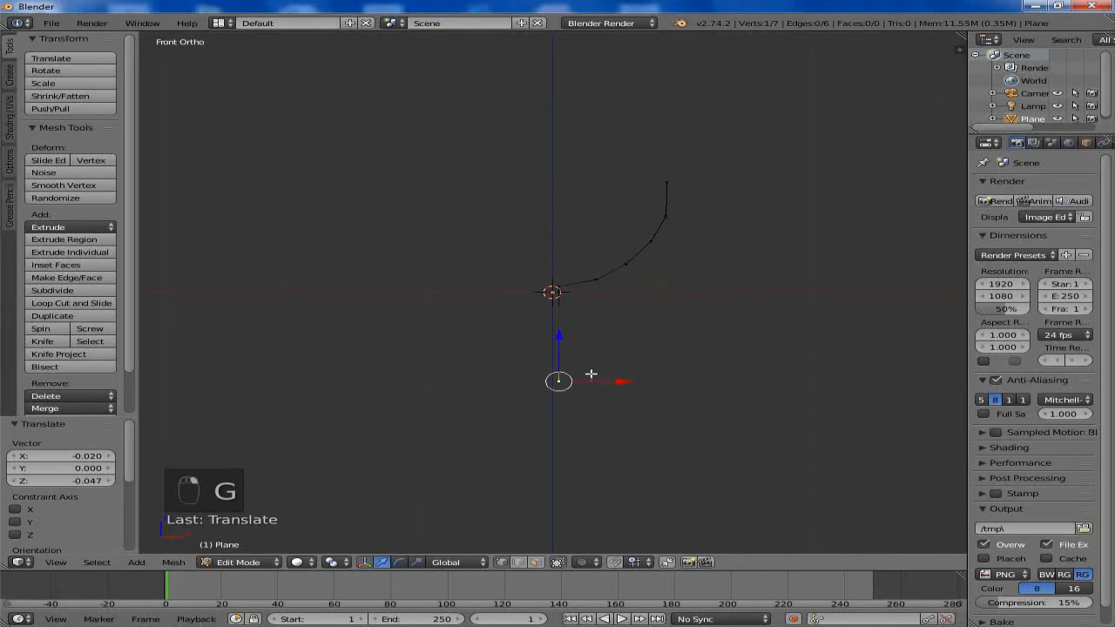
pyautogui.press('e')
pyautogui.click(607, 380)
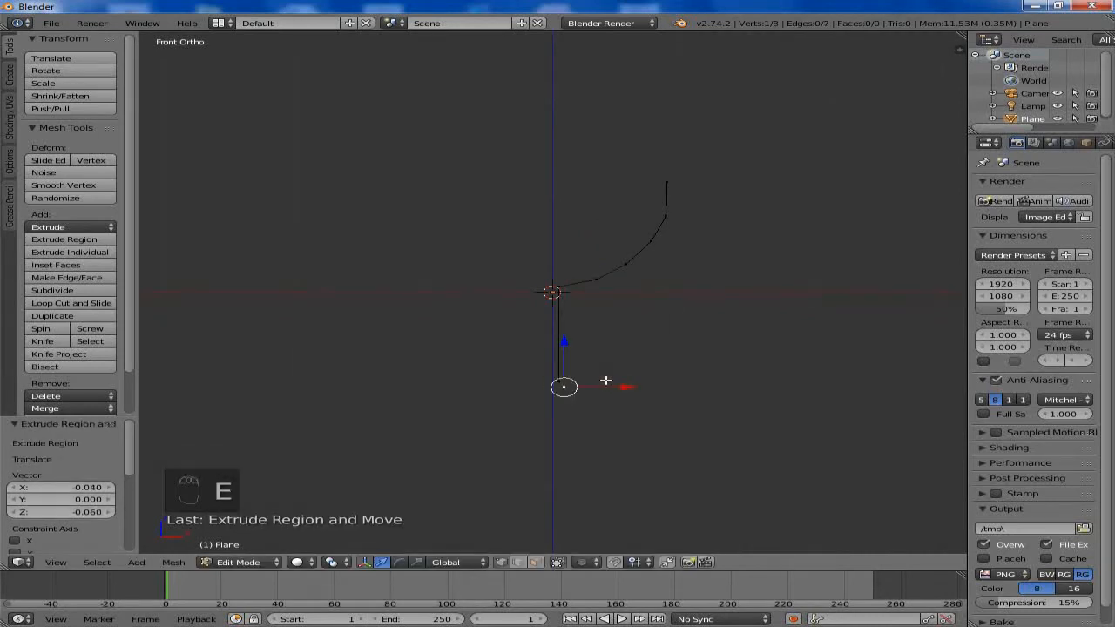
pyautogui.press('e')
pyautogui.click(613, 383)
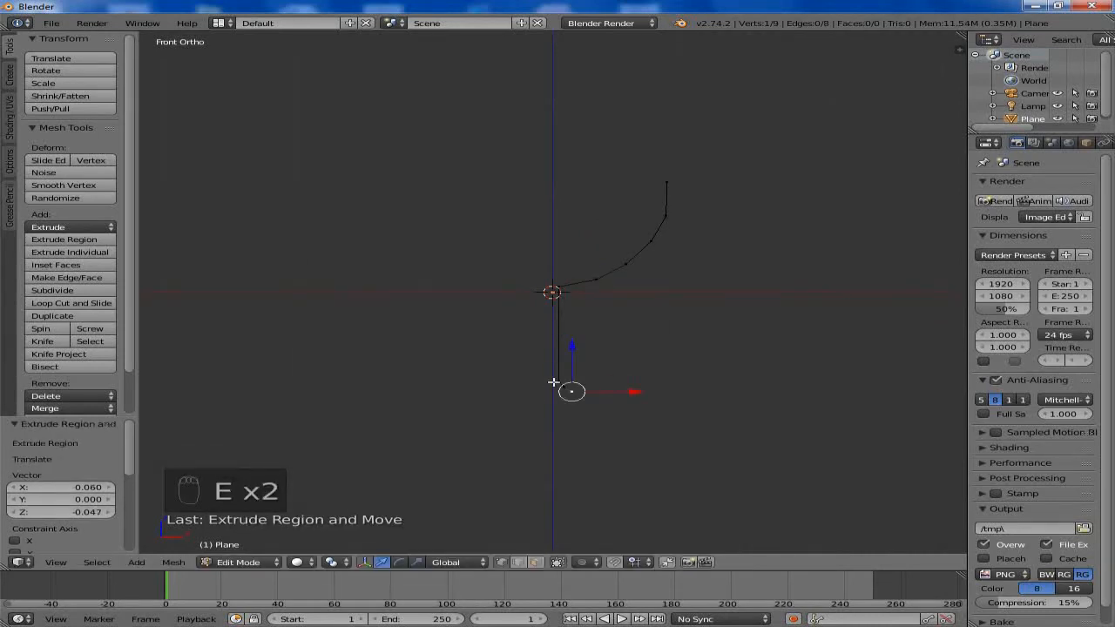
# - Reposition the middle vertex of the bend between stem and foot to round the transition
pyautogui.press('g')
pyautogui.click(646, 362)
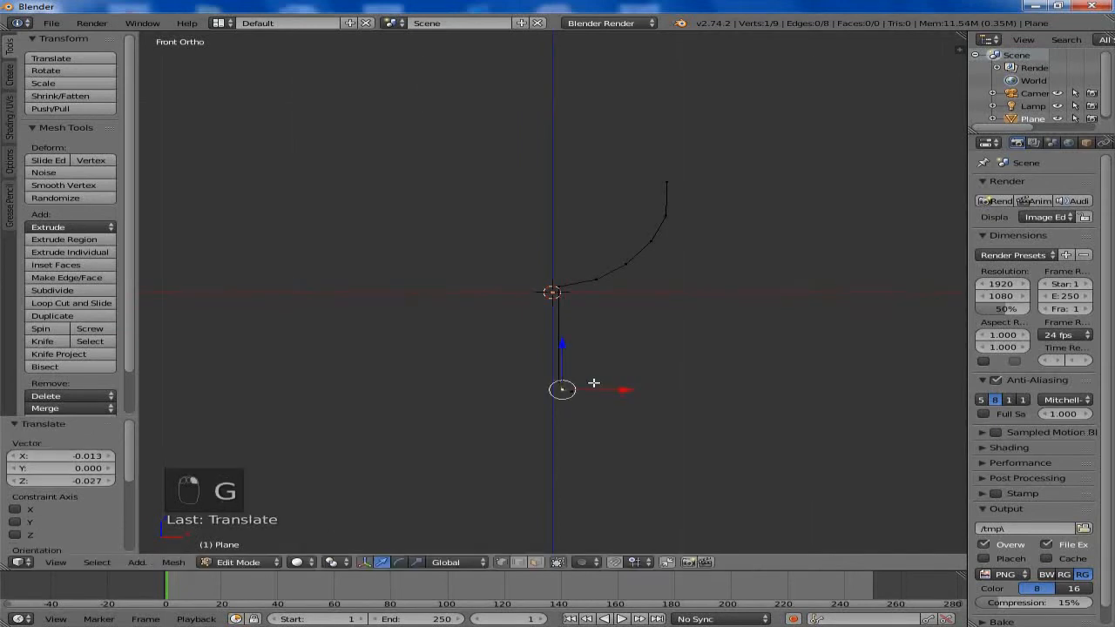
pyautogui.press('g')
pyautogui.click(607, 376)
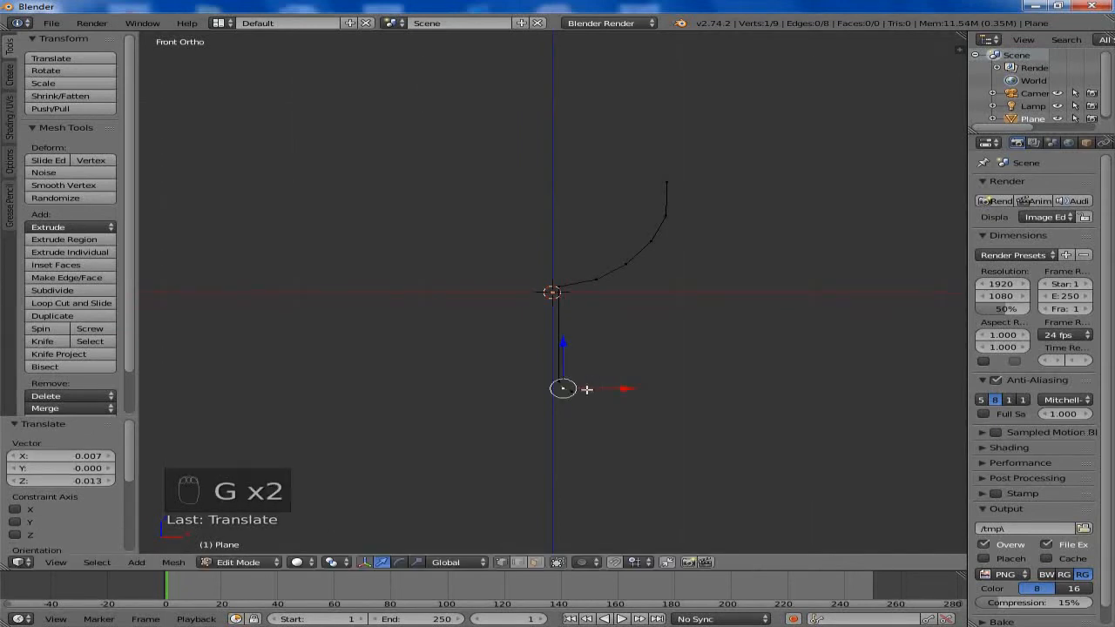
# - Extrude the foot outward about 0.27 in X with a slight downward slope, and add two short segments for its edge
pyautogui.press('e')
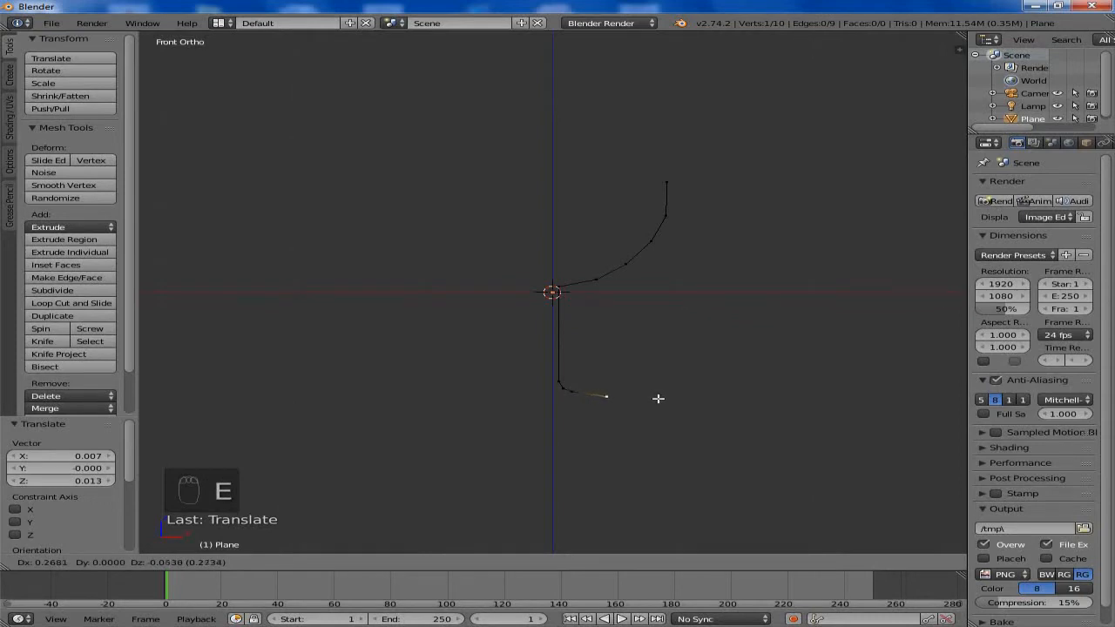
pyautogui.click(659, 398)
pyautogui.press('e')
pyautogui.click(659, 400)
pyautogui.press('e')
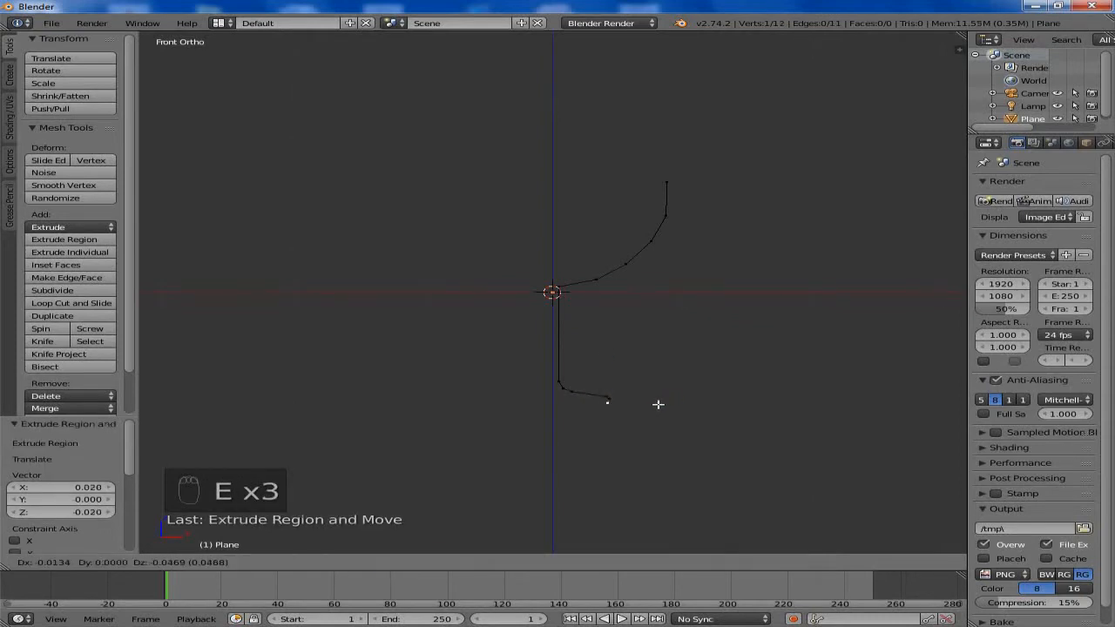
pyautogui.click(659, 403)
# - Extrude the foot's lowest edge vertex about 0.42 along negative X to the central axis, forming the underside
pyautogui.press('e')
pyautogui.press('x')
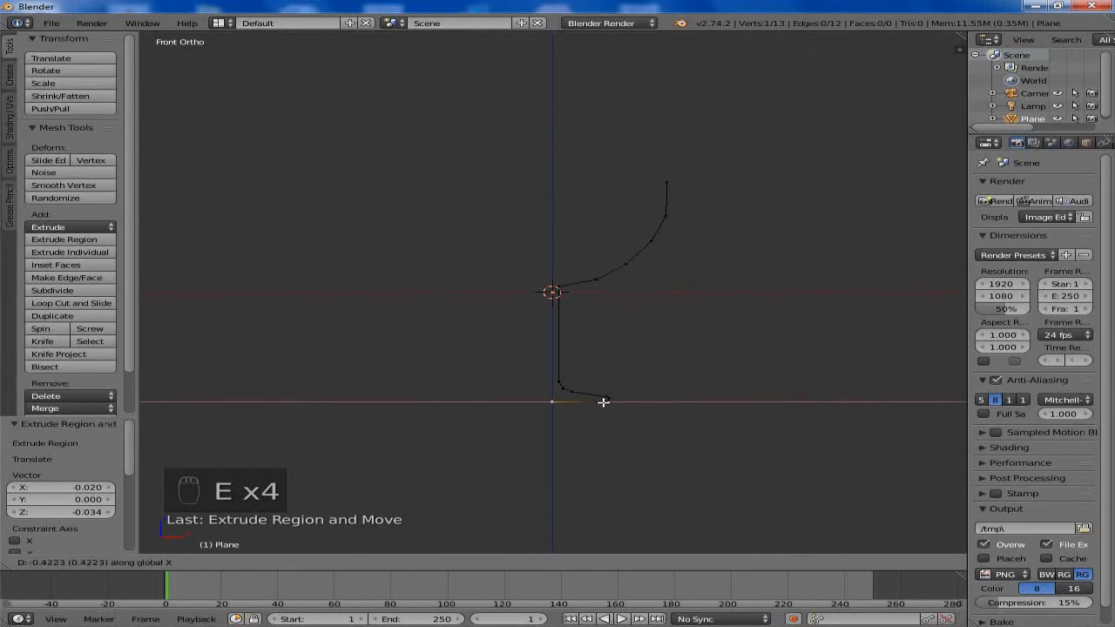
pyautogui.click(603, 401)
# - Extrude the bowl's top vertex about 0.027 inward along X and about 0.355 straight down to start the inner wall
pyautogui.rightClick(667, 184)
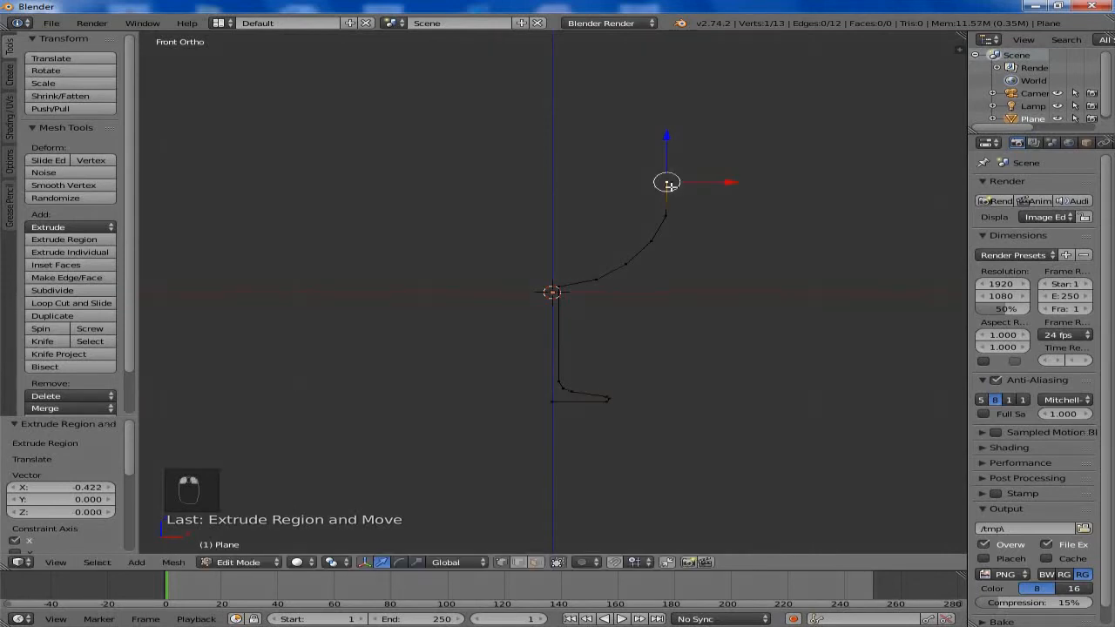
pyautogui.press('e')
pyautogui.click(720, 181)
pyautogui.press('e')
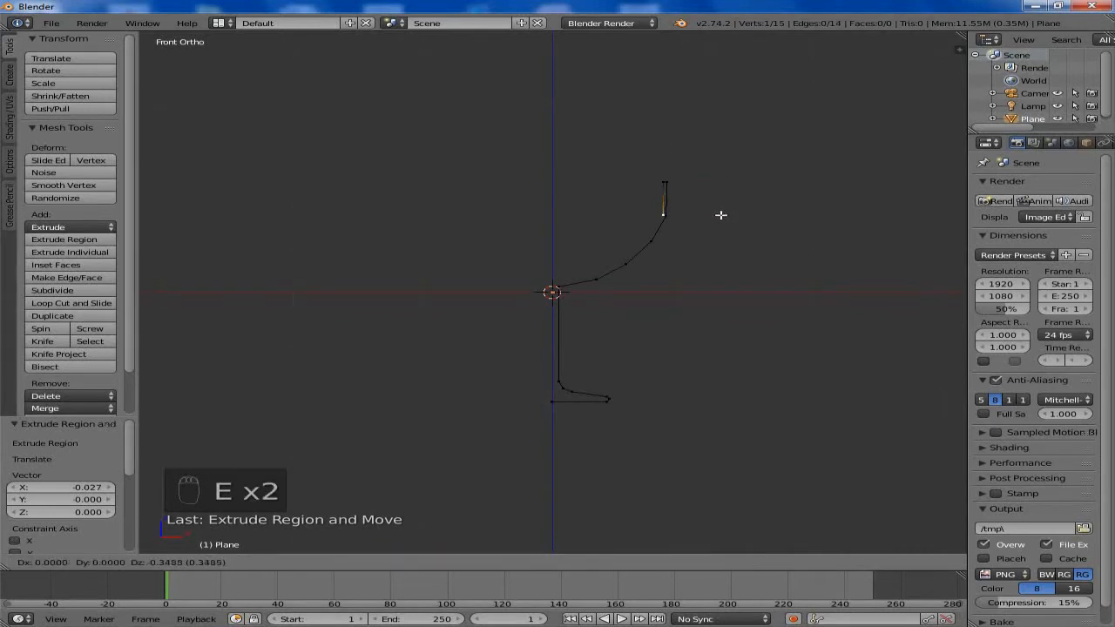
pyautogui.click(720, 215)
pyautogui.rightClick(716, 182)
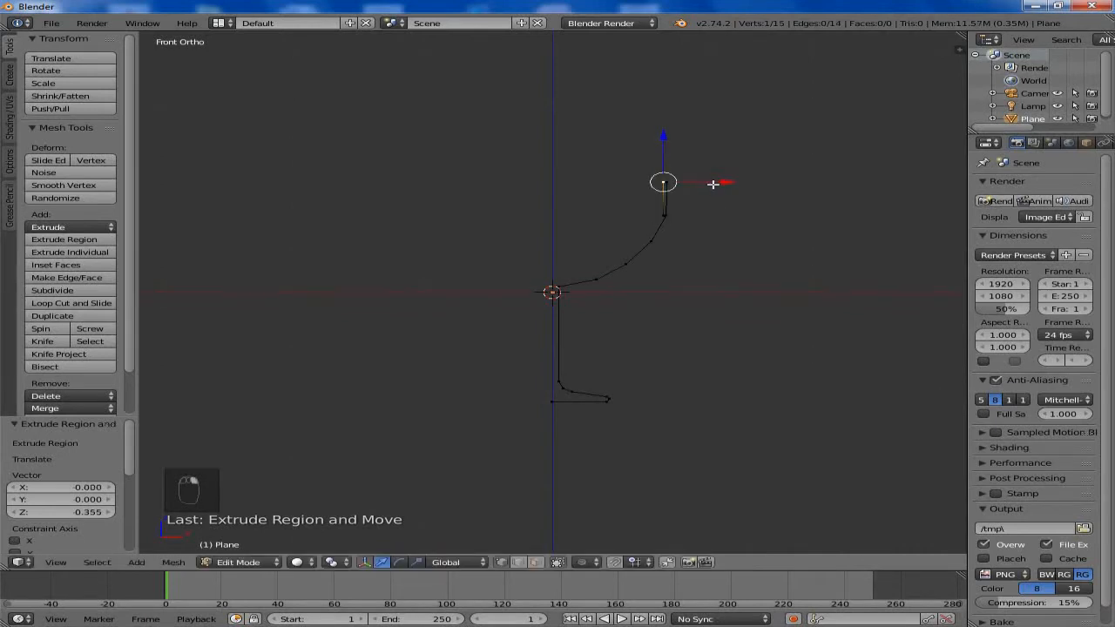
# - Move the inner vertex of the bowl's rim about 0.013 outward along X
pyautogui.press('g')
pyautogui.press('x')
pyautogui.click(714, 182)
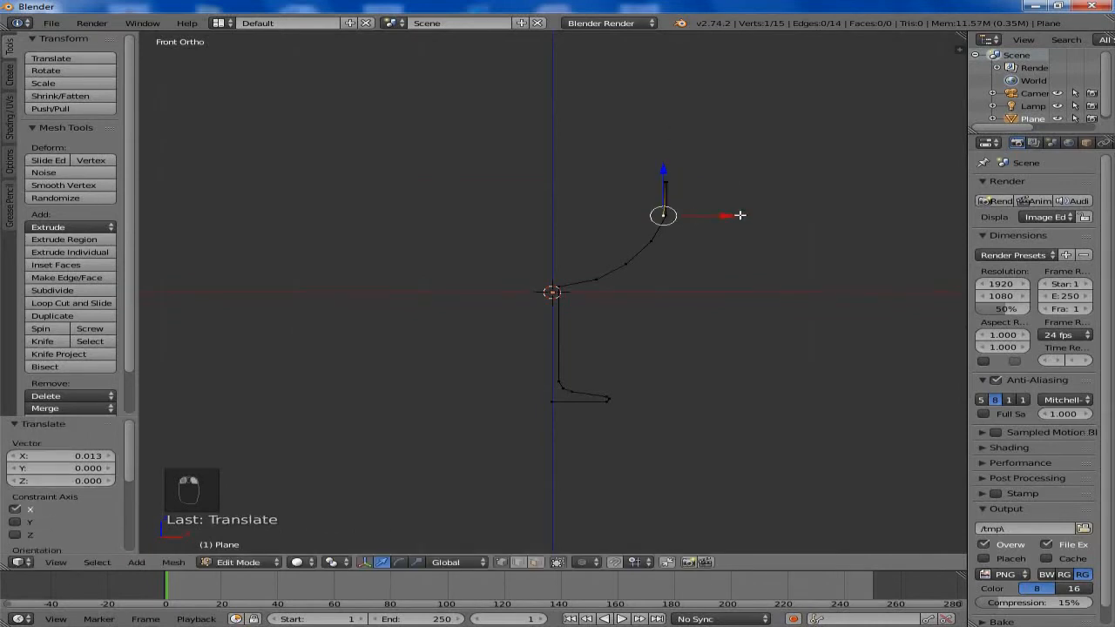
# - Extrude the lower inner-wall vertex through four segments following the bowl's outer curve down to the central axis
pyautogui.press('e')
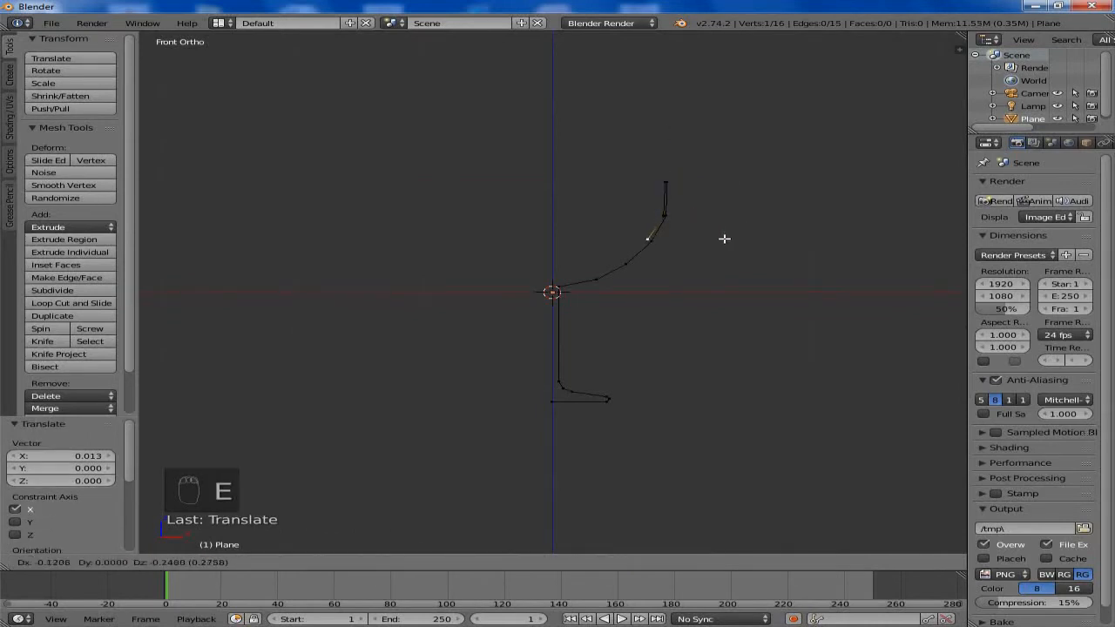
pyautogui.click(722, 237)
pyautogui.press('e')
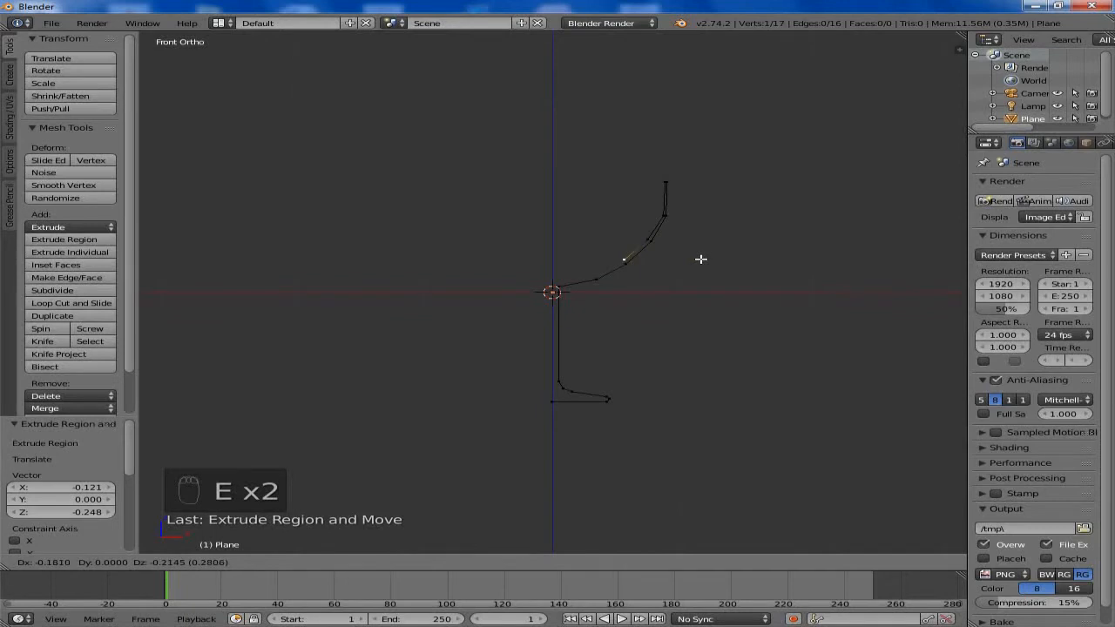
pyautogui.click(701, 258)
pyautogui.press('e')
pyautogui.click(669, 273)
pyautogui.press('e')
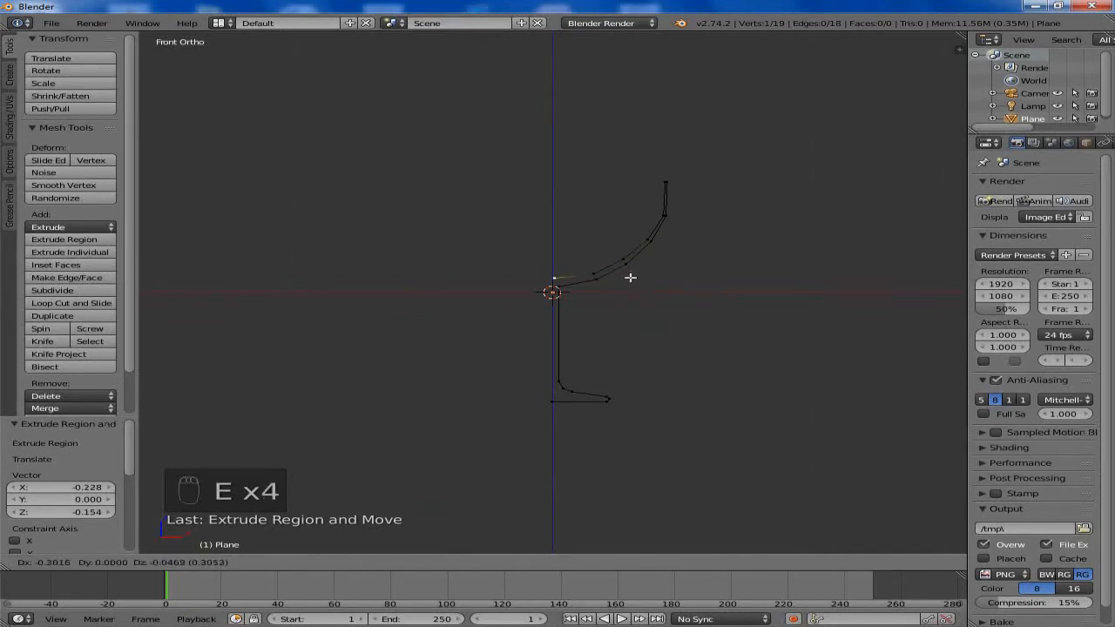
pyautogui.click(628, 277)
pyautogui.press('a')
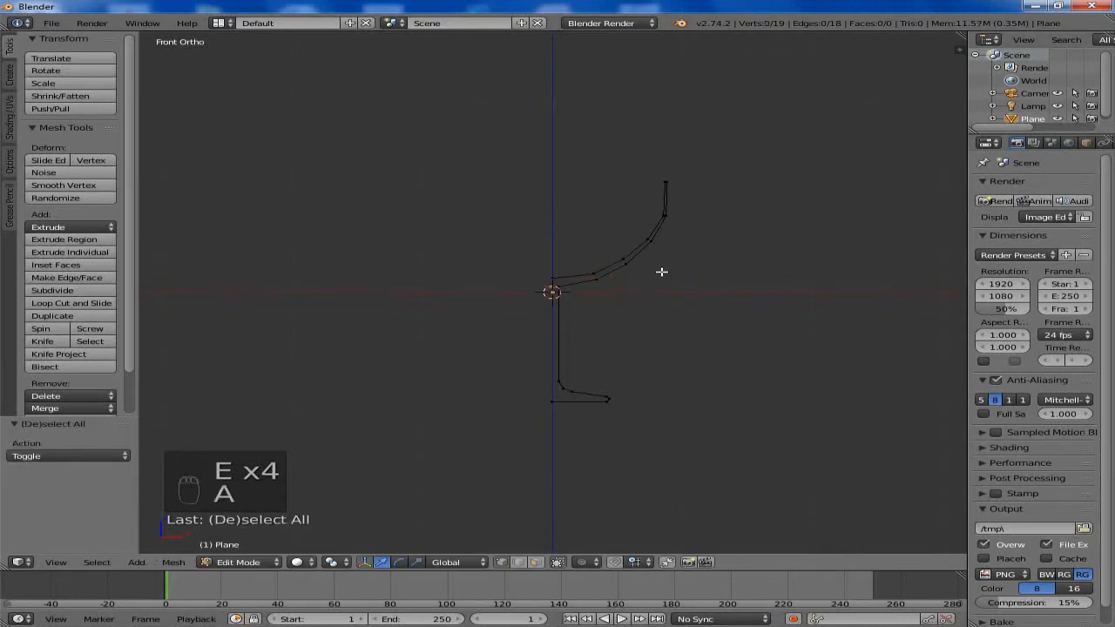
# - Select the whole profile and spin it around the central axis from the top view
pyautogui.press('a')
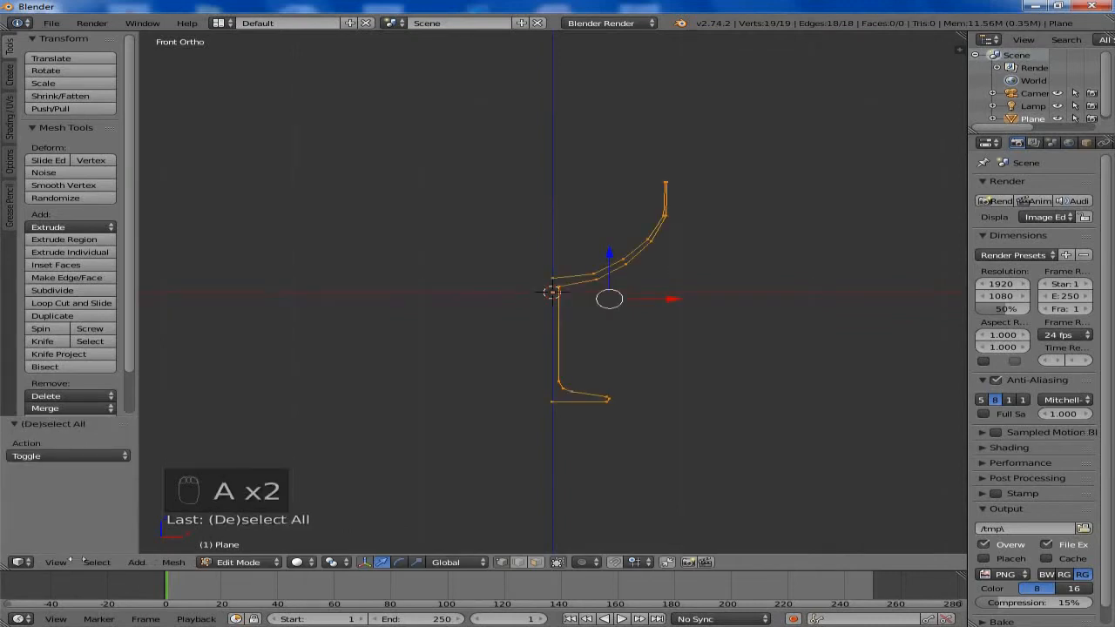
pyautogui.click(56, 563)
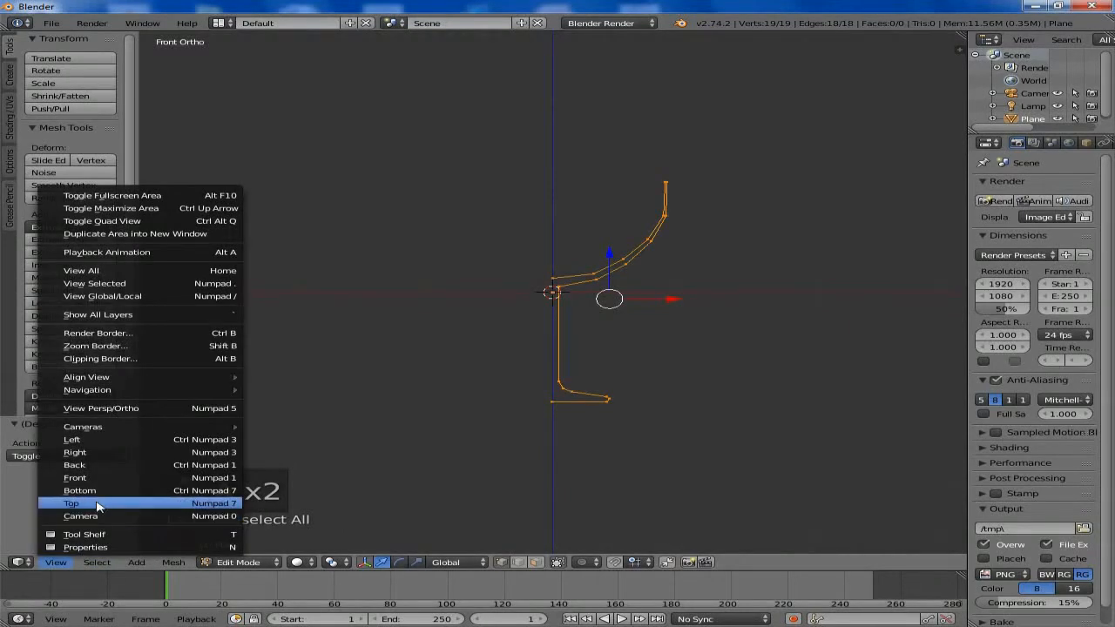
pyautogui.click(97, 505)
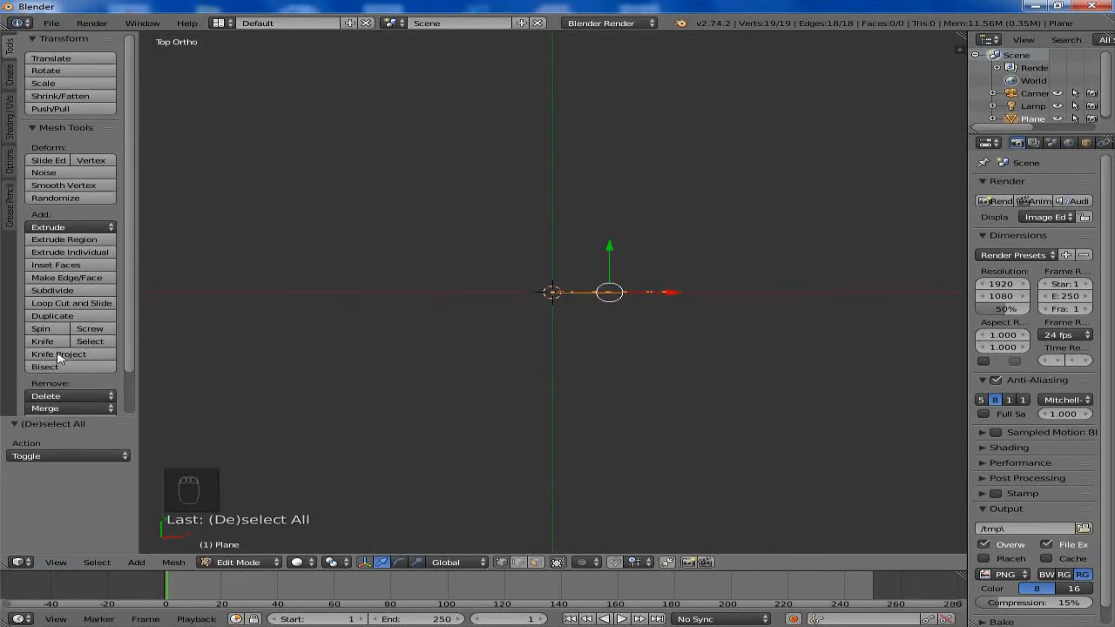
pyautogui.click(41, 330)
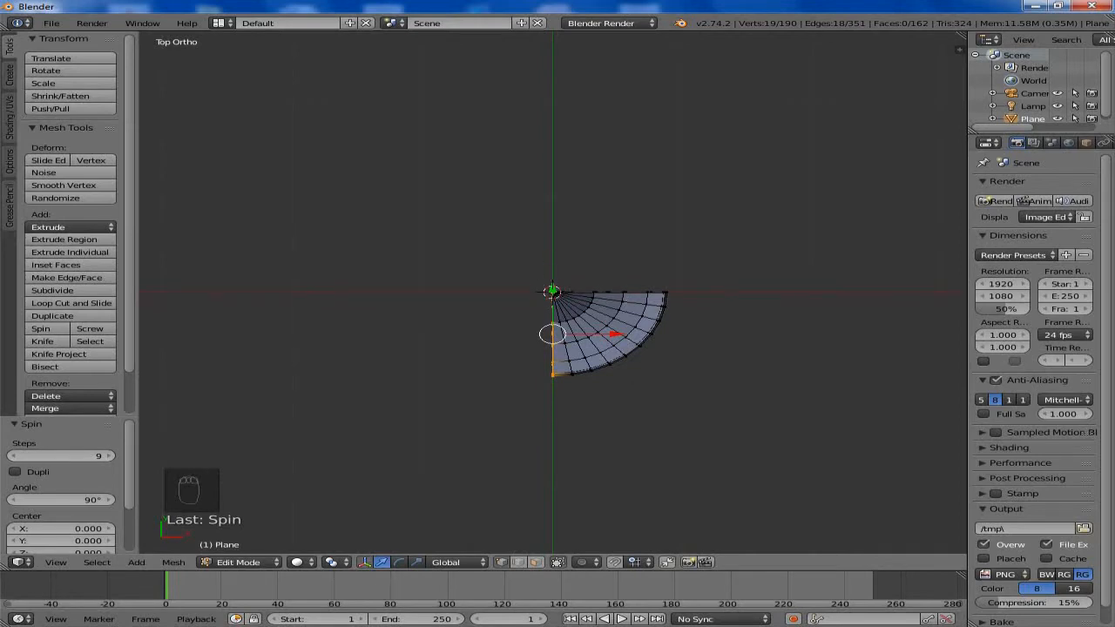
# - Set the spin to 12 steps and an angle of 360° to form the full glass
pyautogui.click(47, 458)
pyautogui.write('12')
pyautogui.press('Return')
pyautogui.click(54, 500)
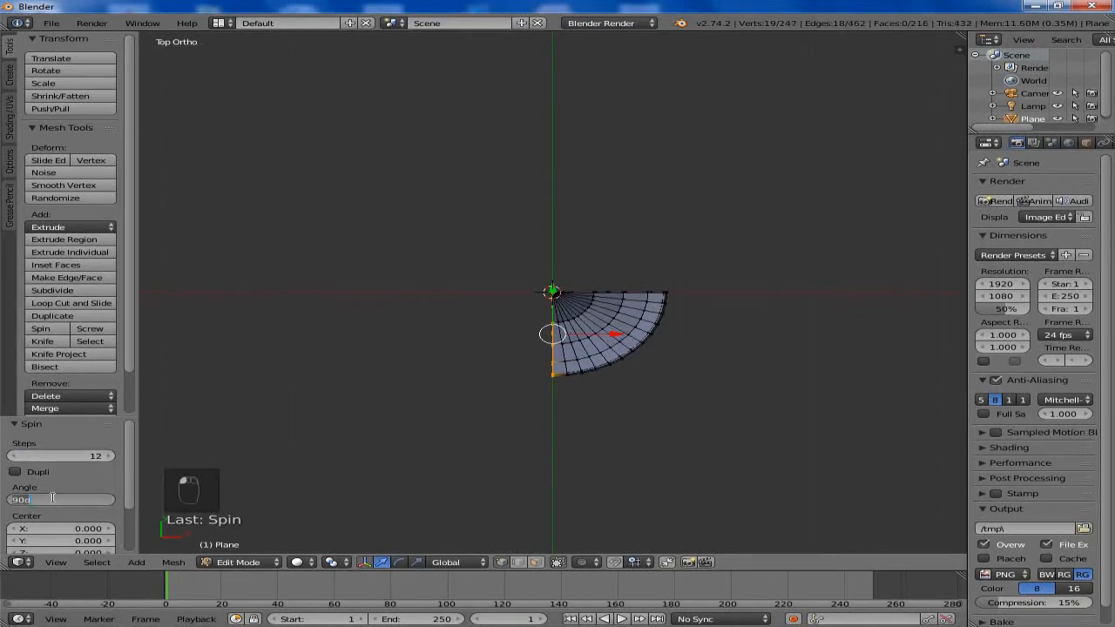
pyautogui.write('9')
pyautogui.write('60')
pyautogui.press('Return')
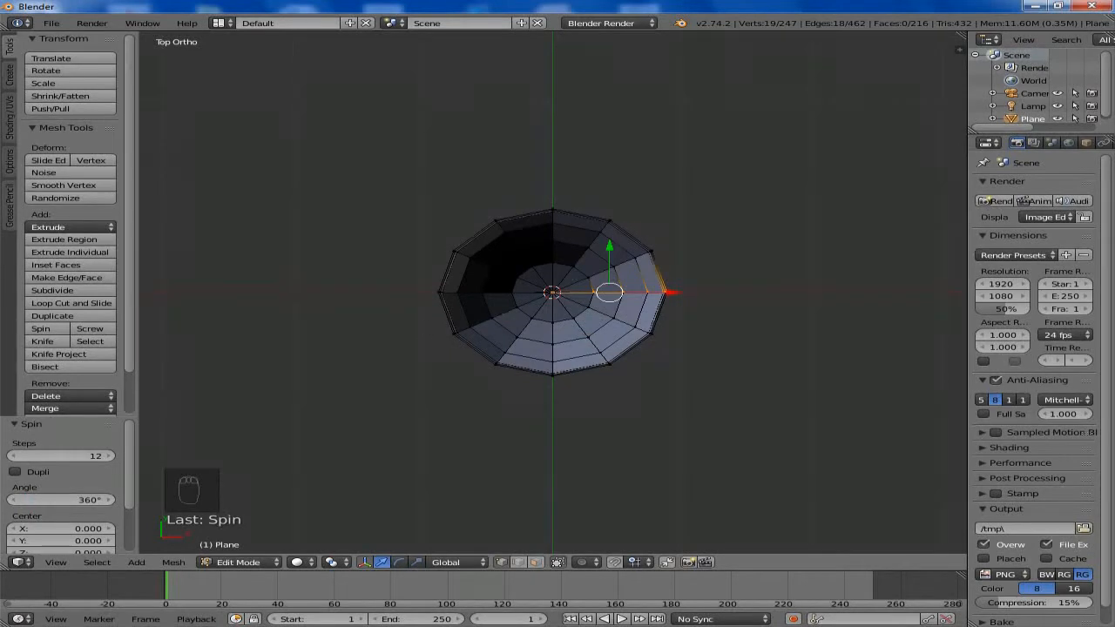
# - Scale the entire glass mesh to about 0.76 in X and Y only, keeping Z locked
pyautogui.click(55, 564)
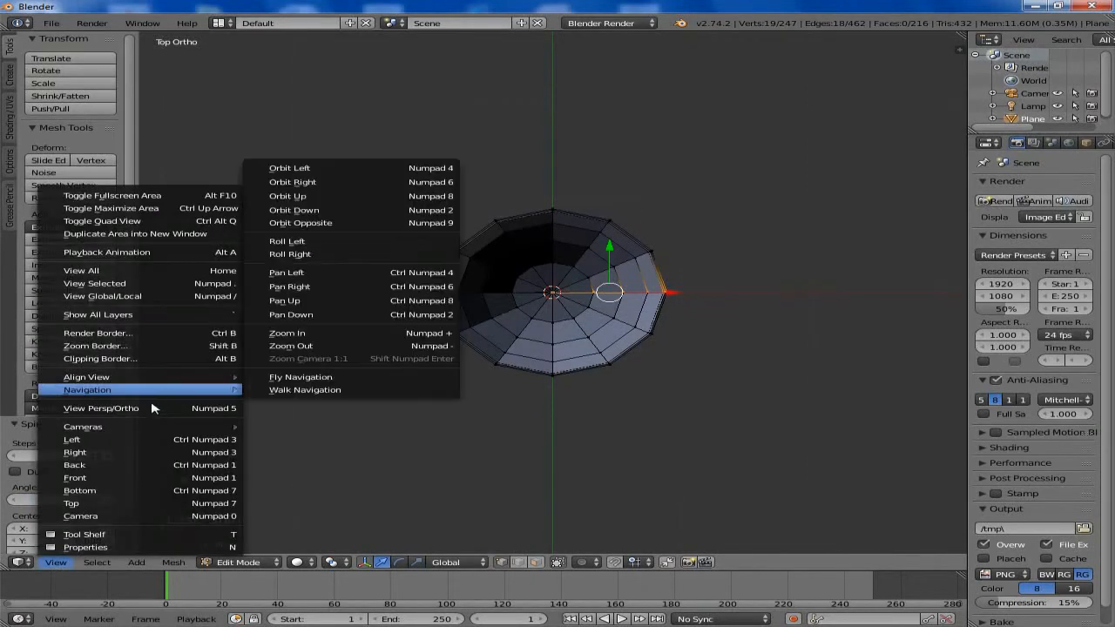
pyautogui.click(153, 409)
pyautogui.moveTo(611, 312); pyautogui.dragTo(601, 184, button='middle')
pyautogui.press('a')
pyautogui.press('a')
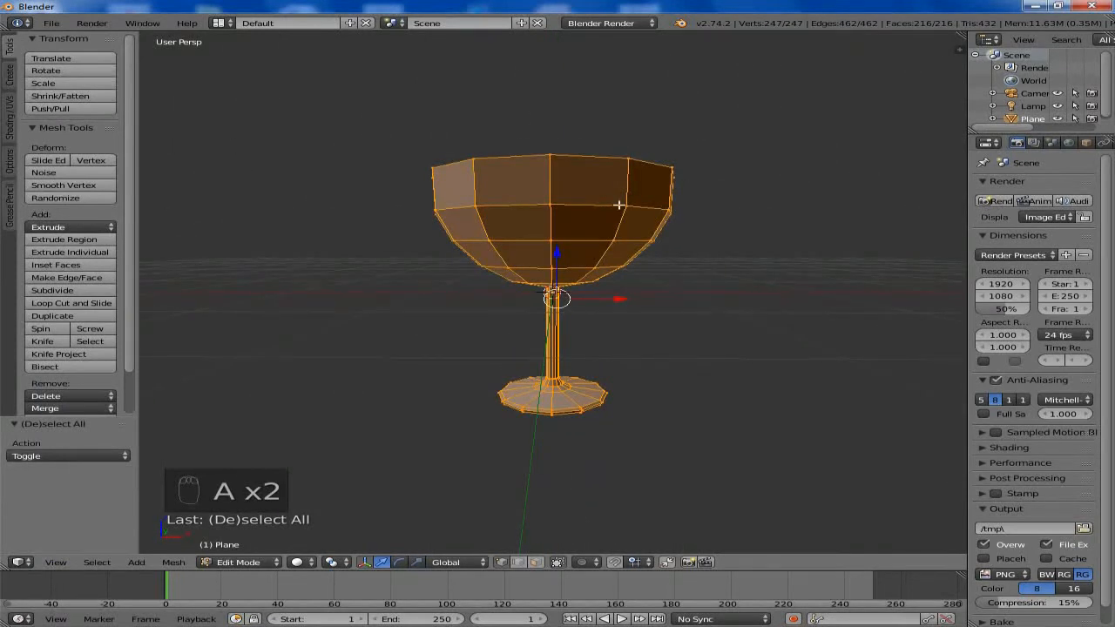
pyautogui.press('s')
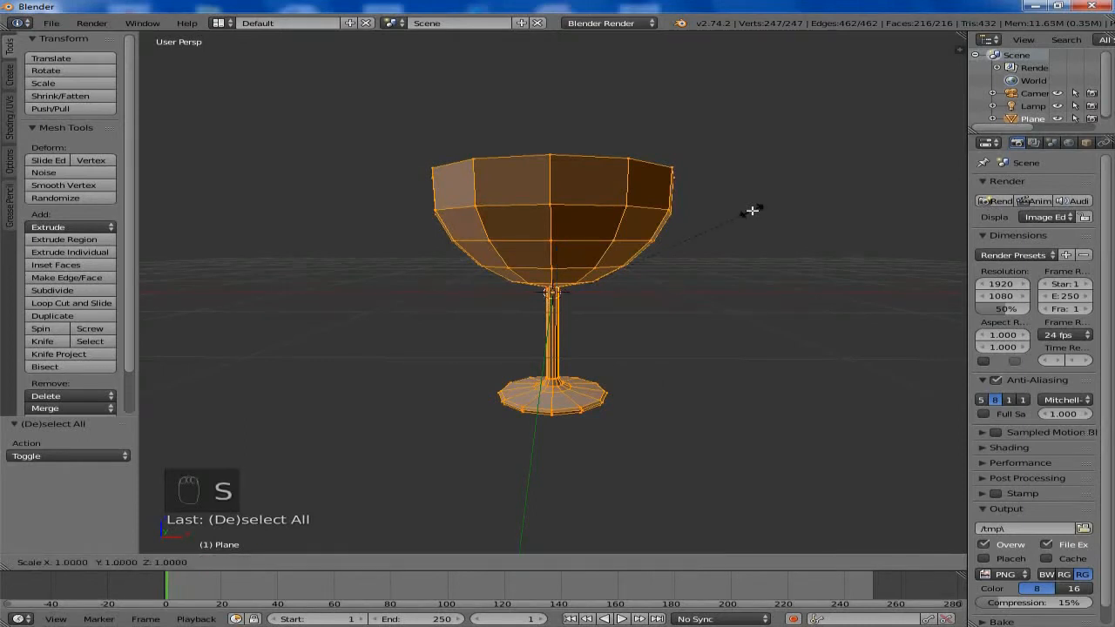
pyautogui.hotkey('shift', 'z')
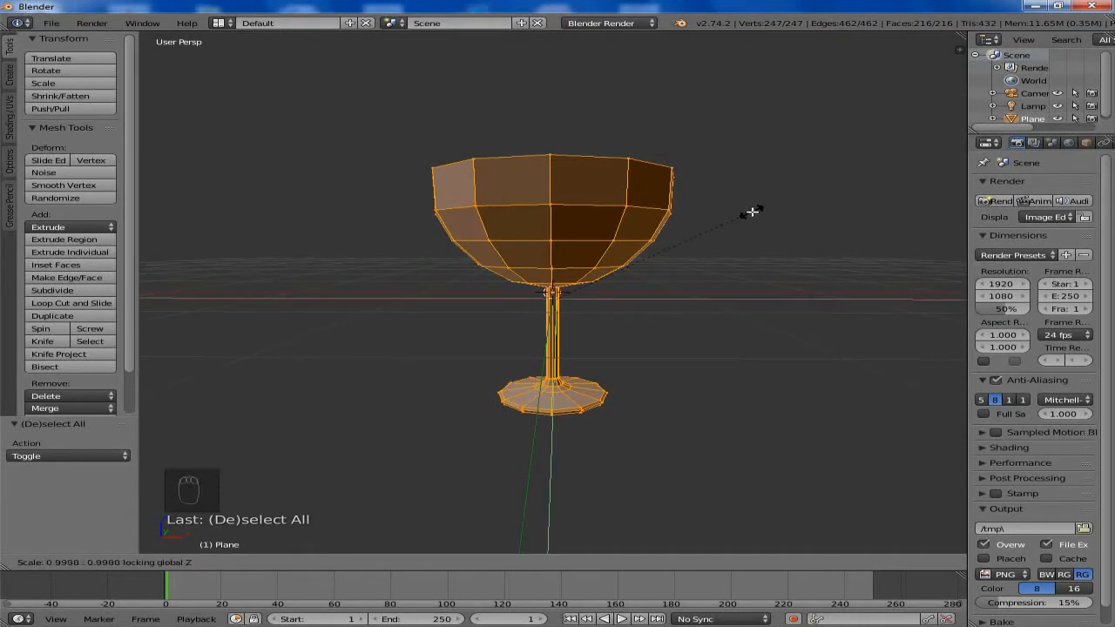
pyautogui.click(698, 224)
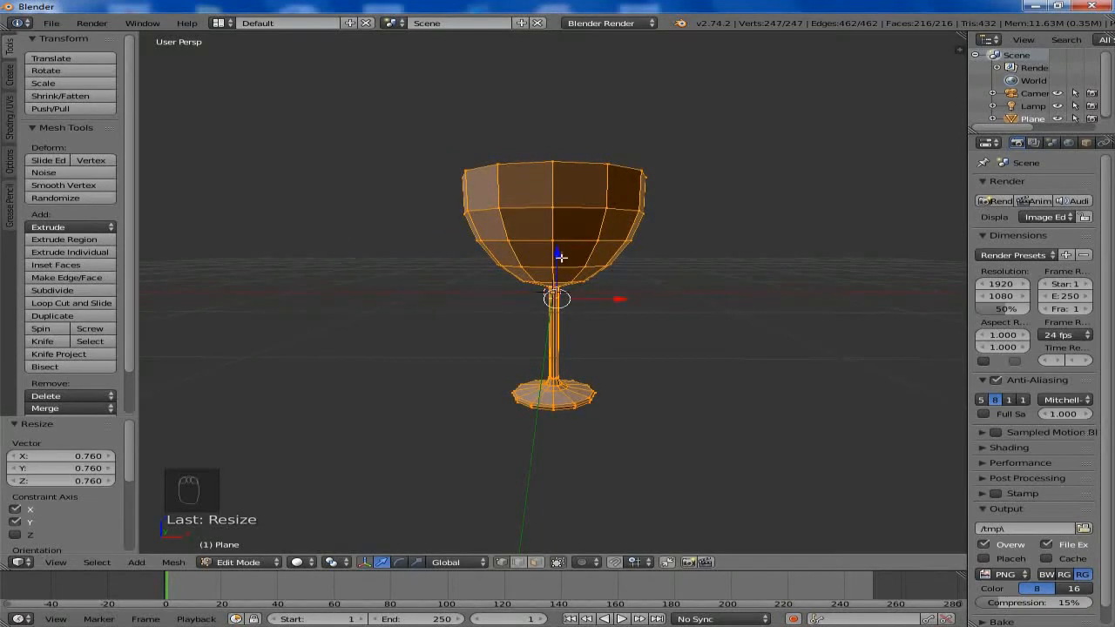
# - Apply smooth shading to the glass and recalculate the normals of its whole mesh
pyautogui.press('Tab')
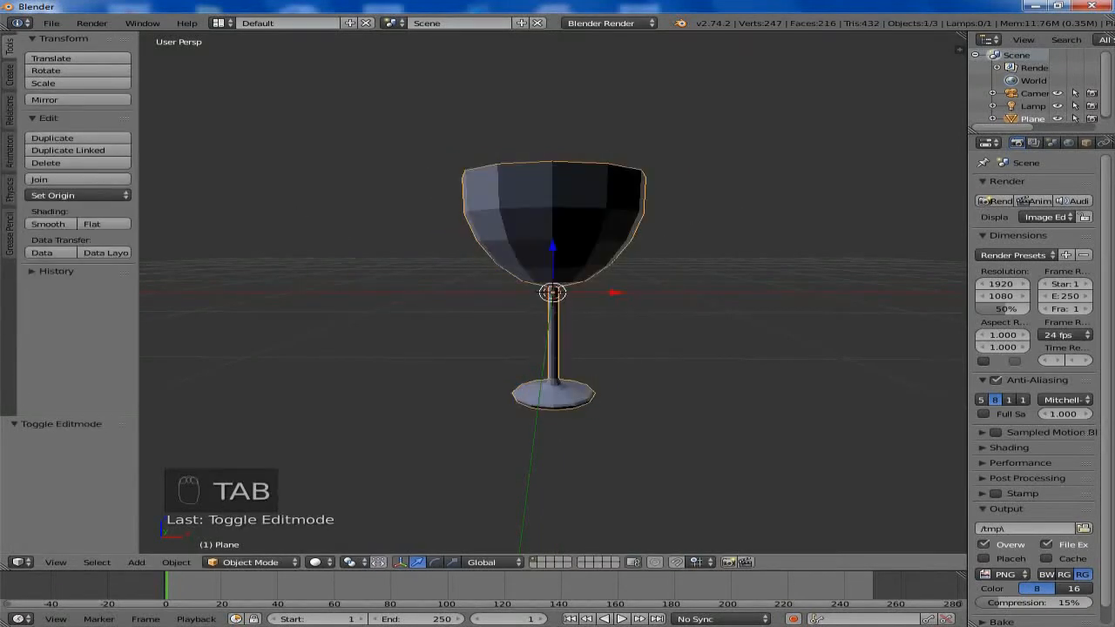
pyautogui.click(52, 225)
pyautogui.press('Tab')
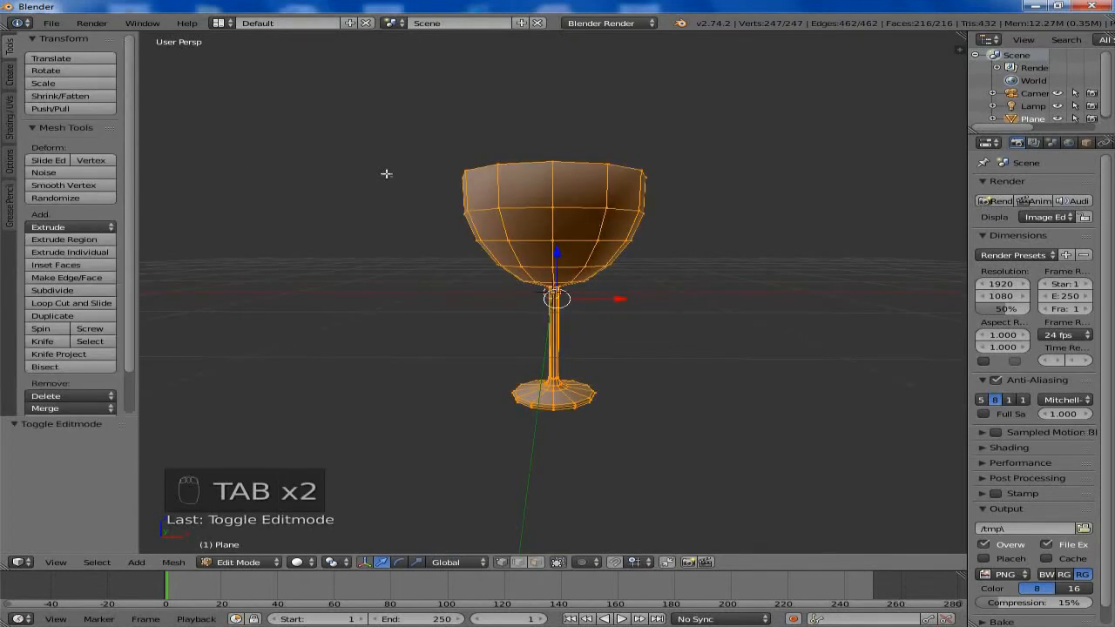
pyautogui.click(12, 131)
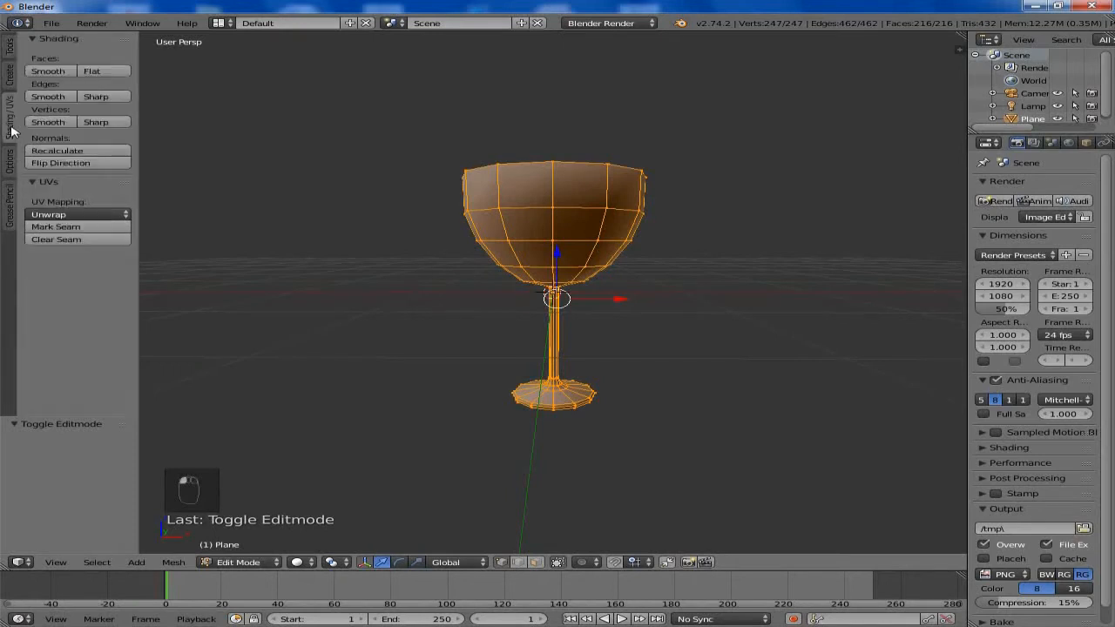
pyautogui.click(51, 152)
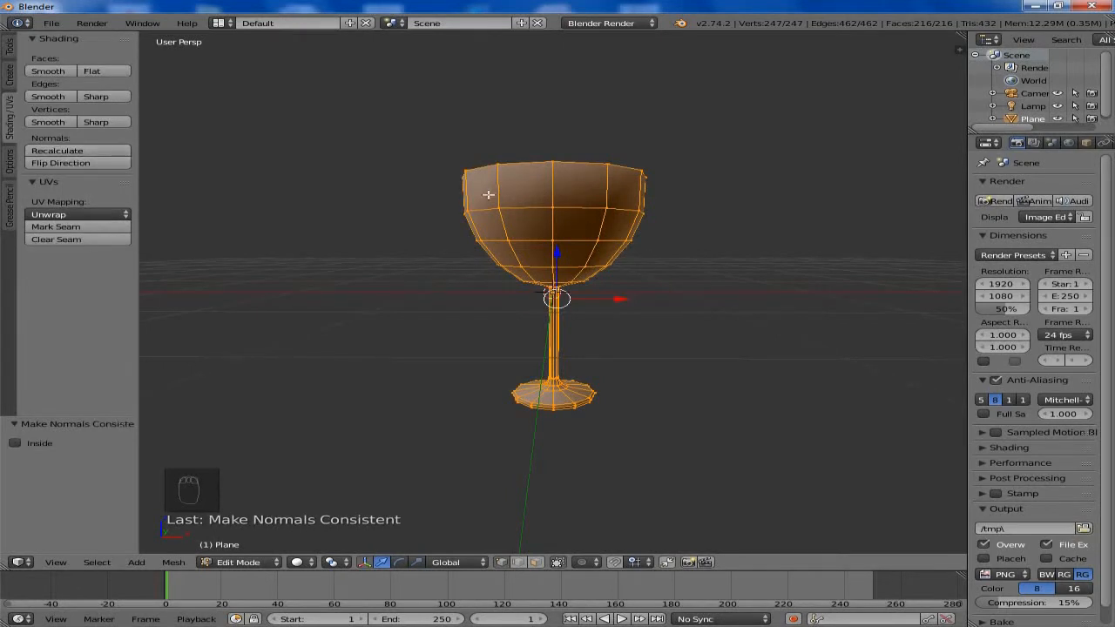
pyautogui.press('Tab')
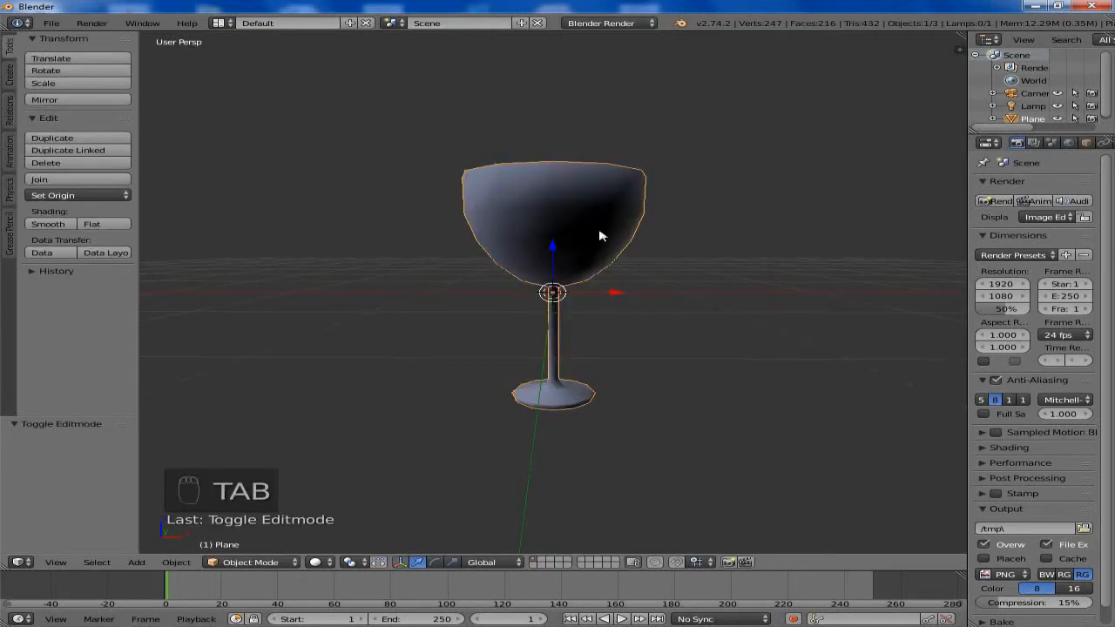
# - Flip the direction of all the glass mesh's normals and return to Object Mode
pyautogui.press('Tab')
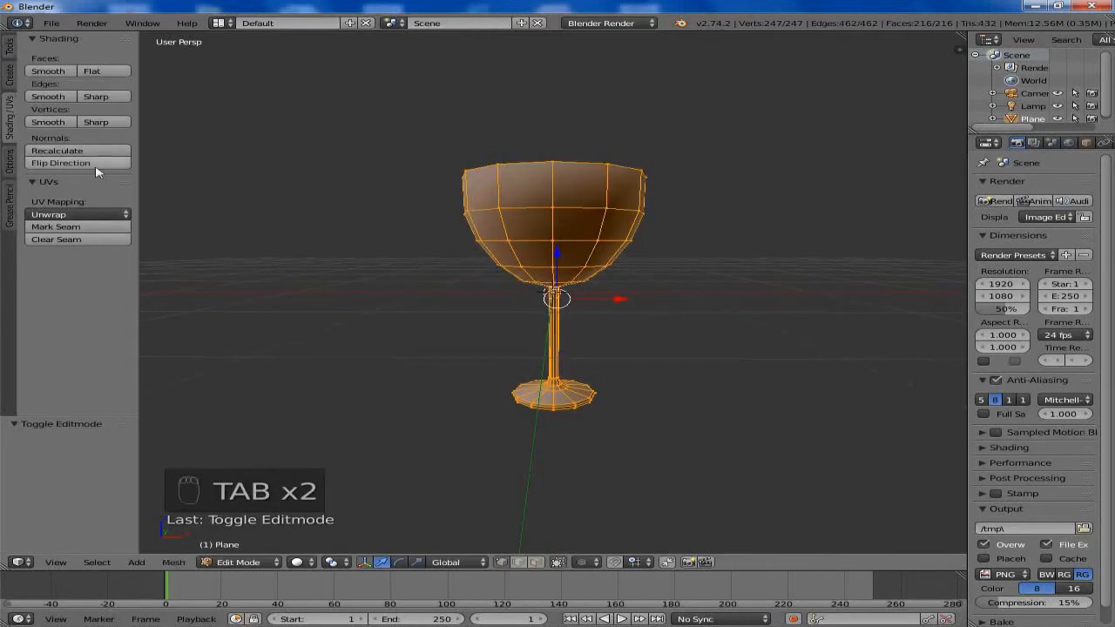
pyautogui.click(86, 164)
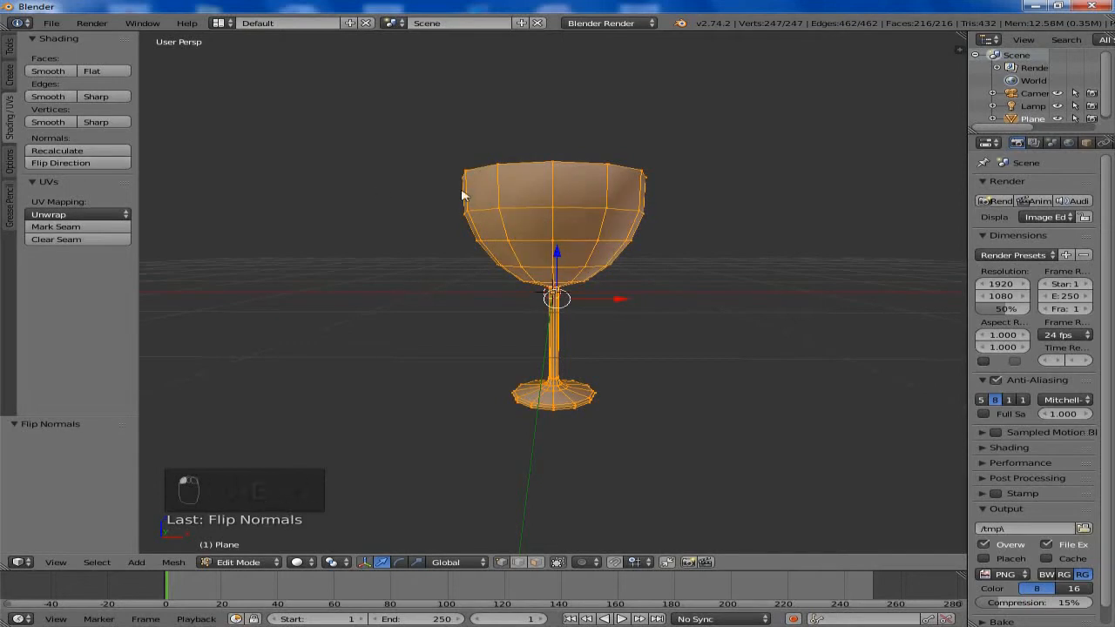
pyautogui.press('Tab')
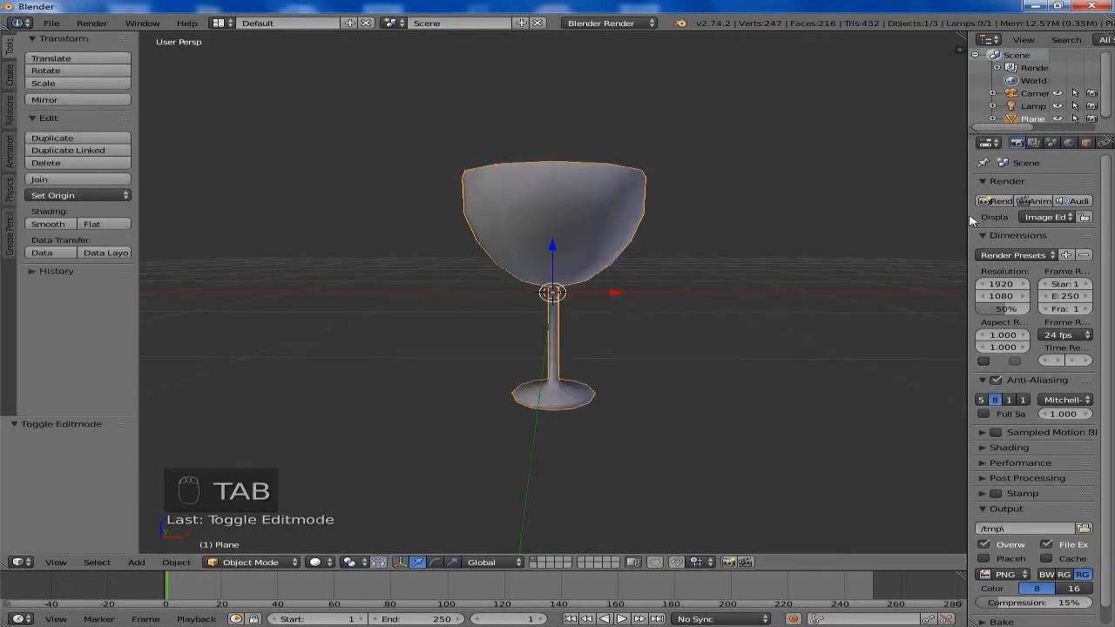
# - Add a Subdivision Surface modifier to the glass with 2 view subdivisions
pyautogui.moveTo(968, 217); pyautogui.dragTo(880, 216)
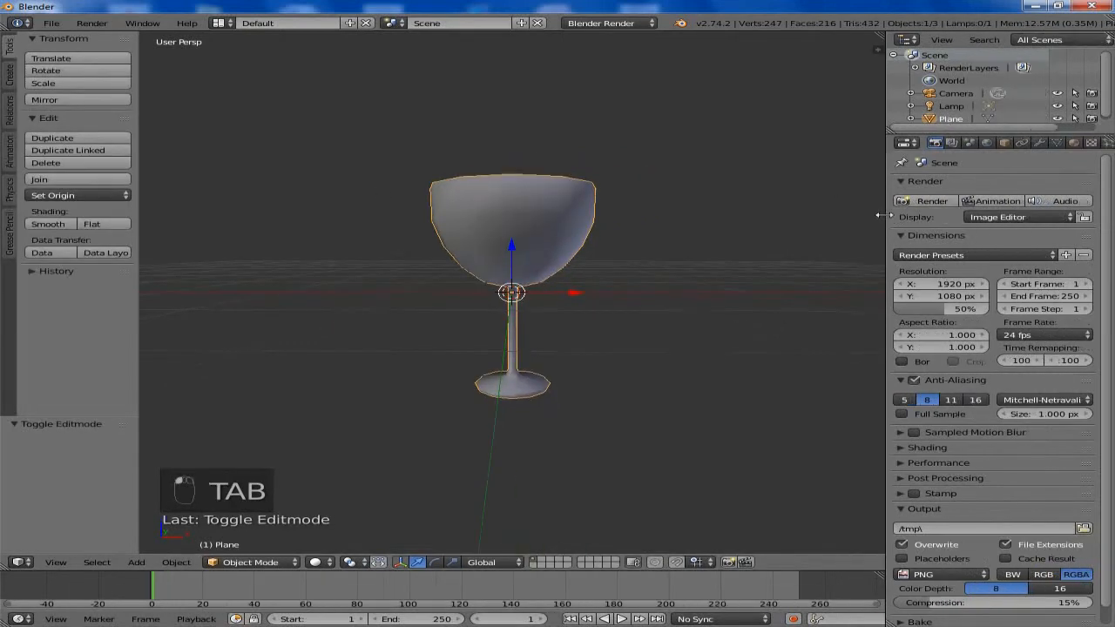
pyautogui.click(1039, 142)
pyautogui.click(959, 189)
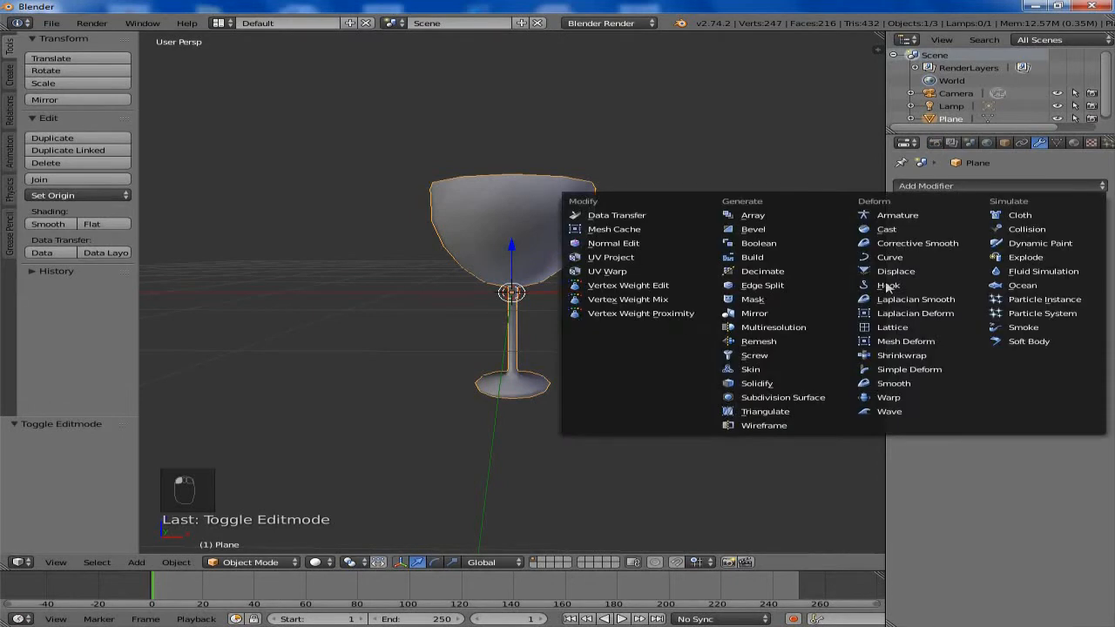
pyautogui.click(798, 398)
pyautogui.click(989, 273)
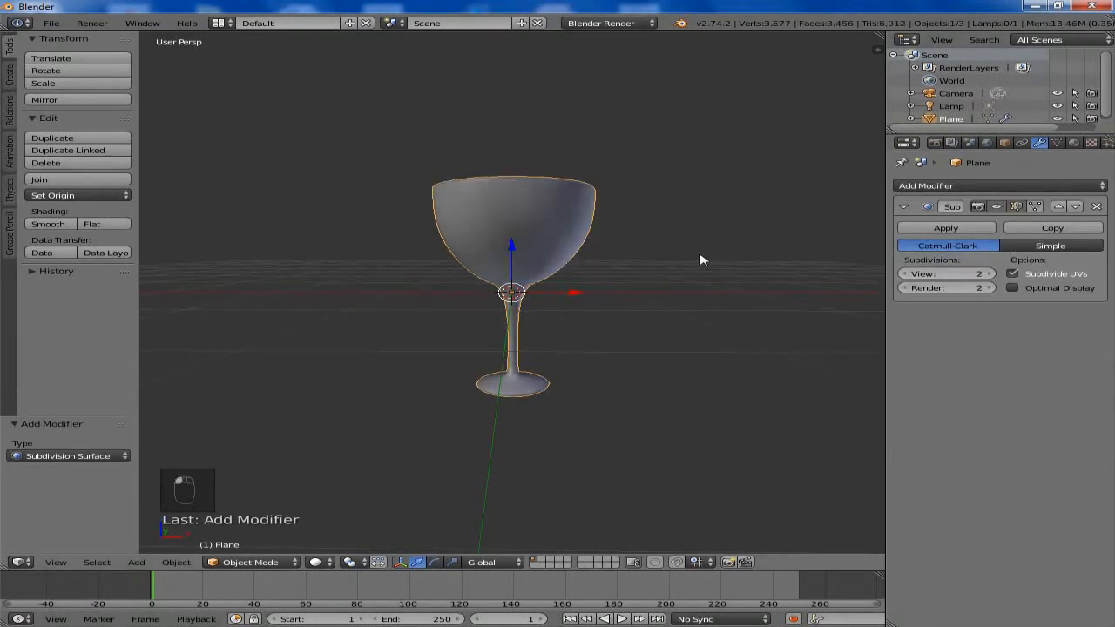
# - Move the glass up about 1.165 along Z so its foot sits at the grid level
pyautogui.scroll(3, 679, 256)
pyautogui.scroll(-4, 556, 273)
pyautogui.moveTo(512, 261); pyautogui.dragTo(495, 169)
pyautogui.moveTo(662, 298); pyautogui.dragTo(641, 296, button='middle')
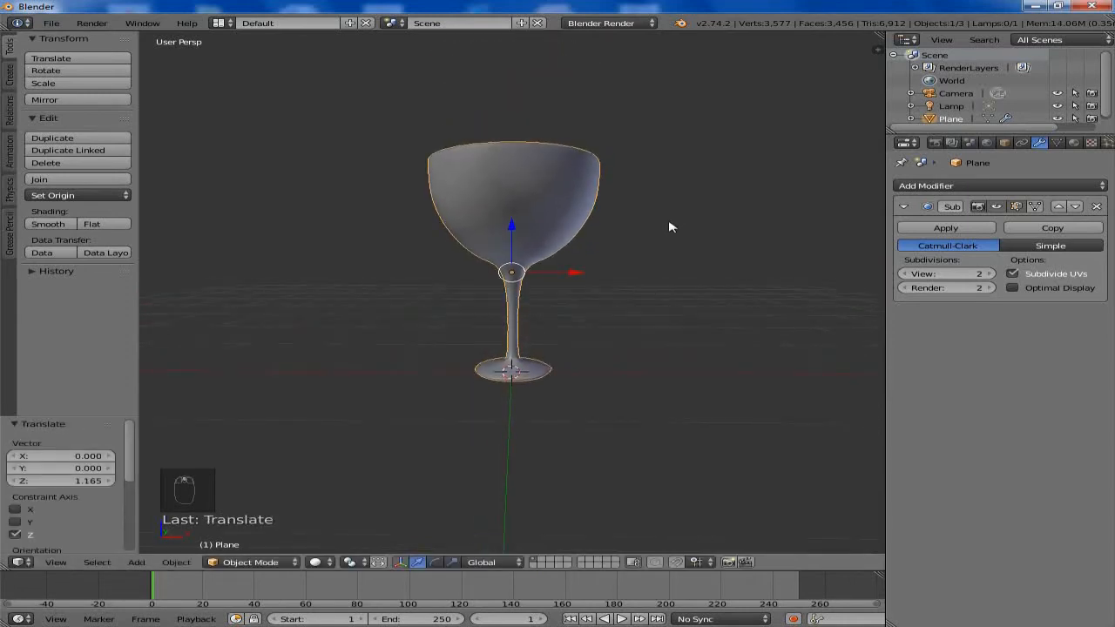
# - Remove the doubled vertices from the whole glass mesh to close the seam left by the spin
pyautogui.moveTo(667, 227); pyautogui.dragTo(497, 246, button='middle')
pyautogui.press('Tab')
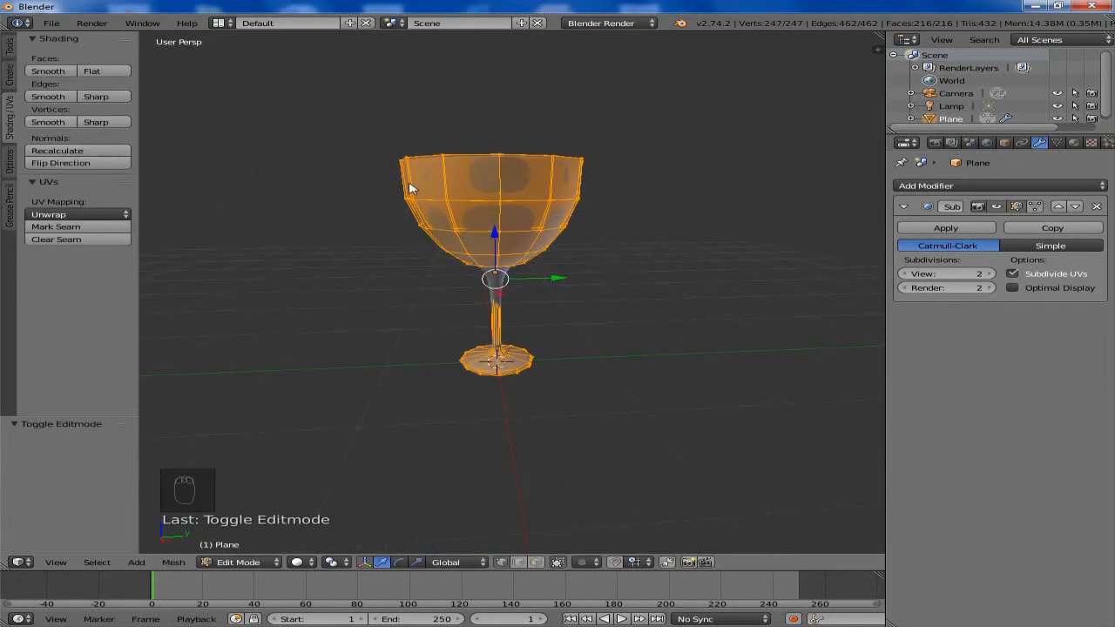
pyautogui.click(10, 48)
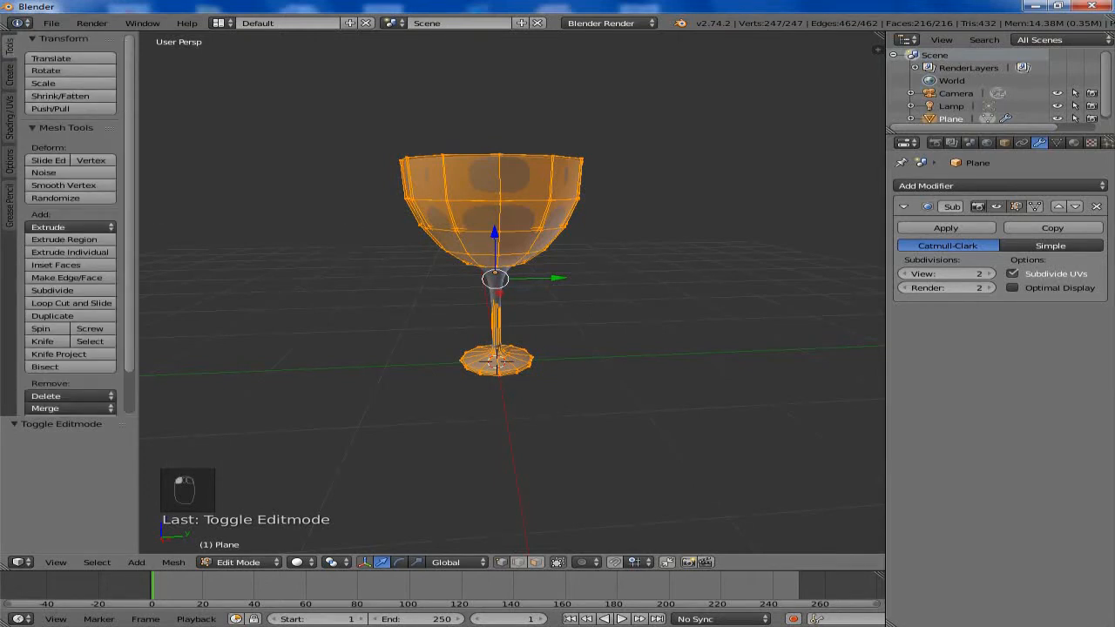
pyautogui.scroll(-2, 69, 226)
pyautogui.press('Tab')
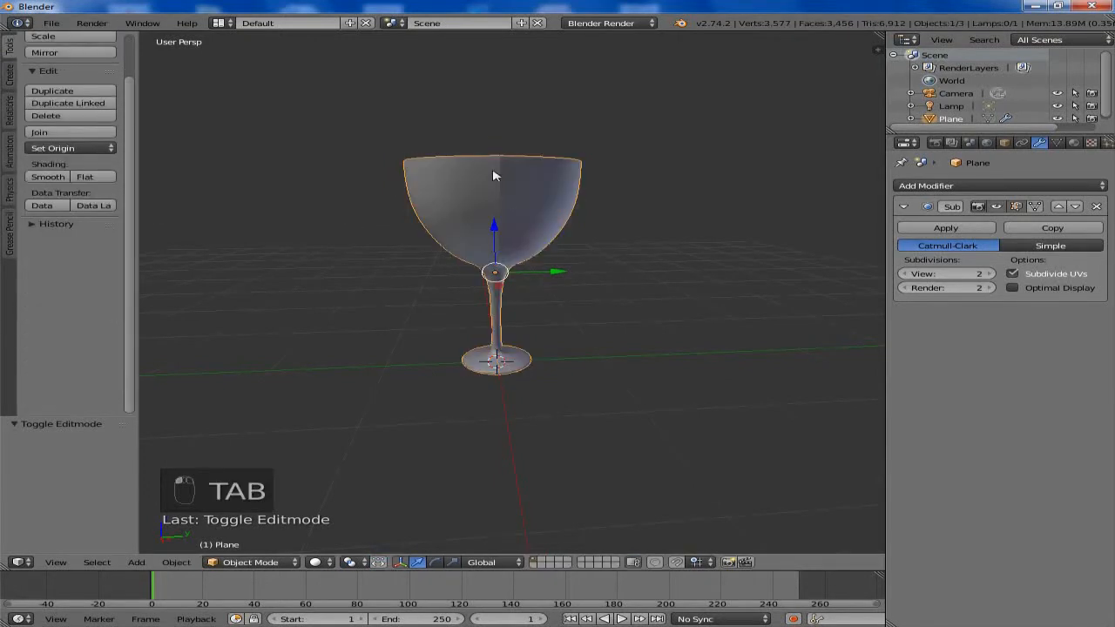
pyautogui.press('Tab')
pyautogui.click(87, 375)
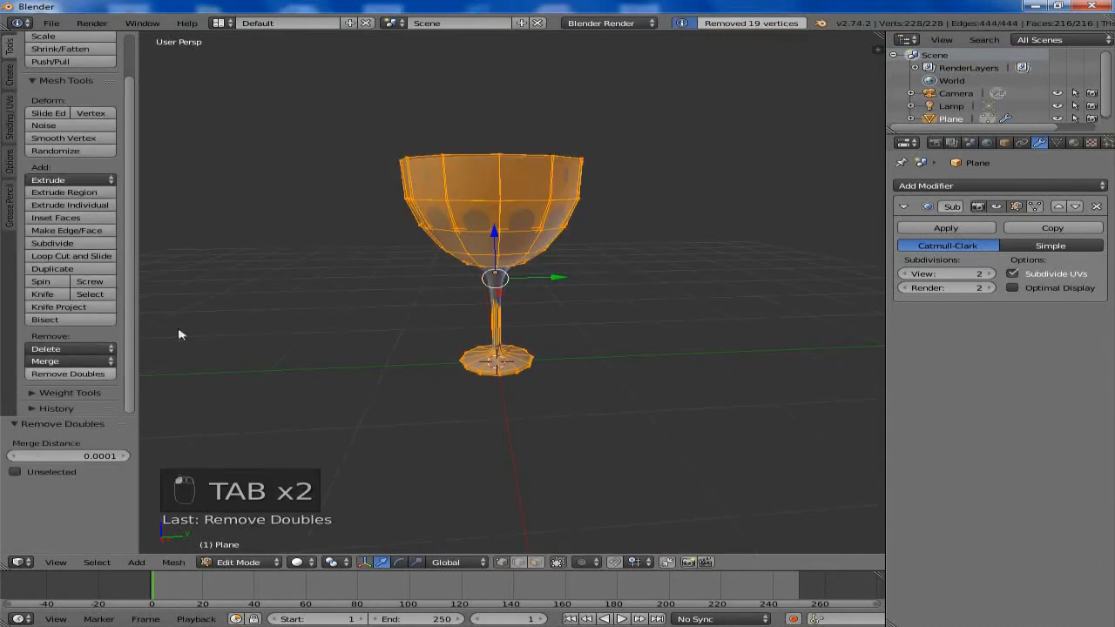
pyautogui.press('Tab')
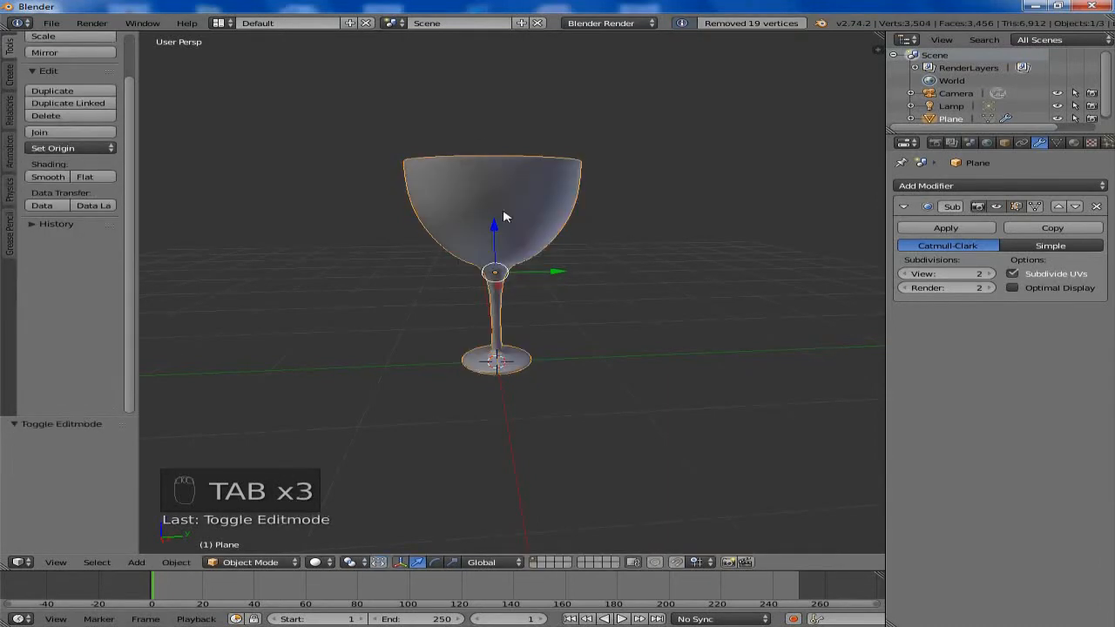
# - Add a single-bone armature at the base of the glass
pyautogui.moveTo(610, 298); pyautogui.dragTo(778, 281, button='middle')
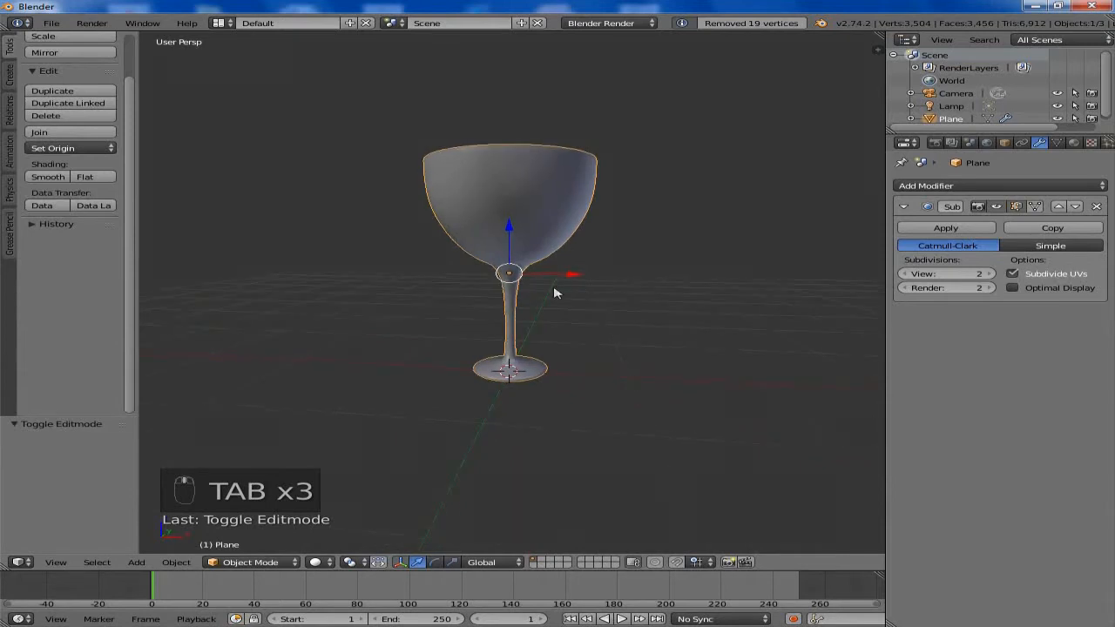
pyautogui.moveTo(555, 293); pyautogui.dragTo(547, 366, button='middle')
pyautogui.scroll(2, 548, 356)
pyautogui.hotkey('shift', 'a')
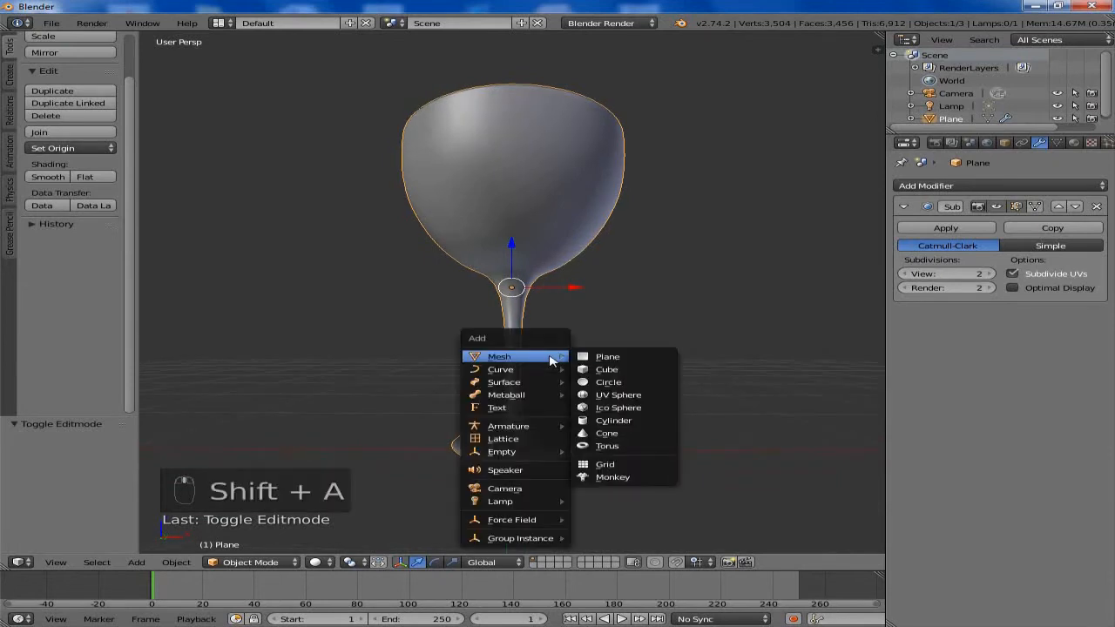
pyautogui.moveTo(525, 426)
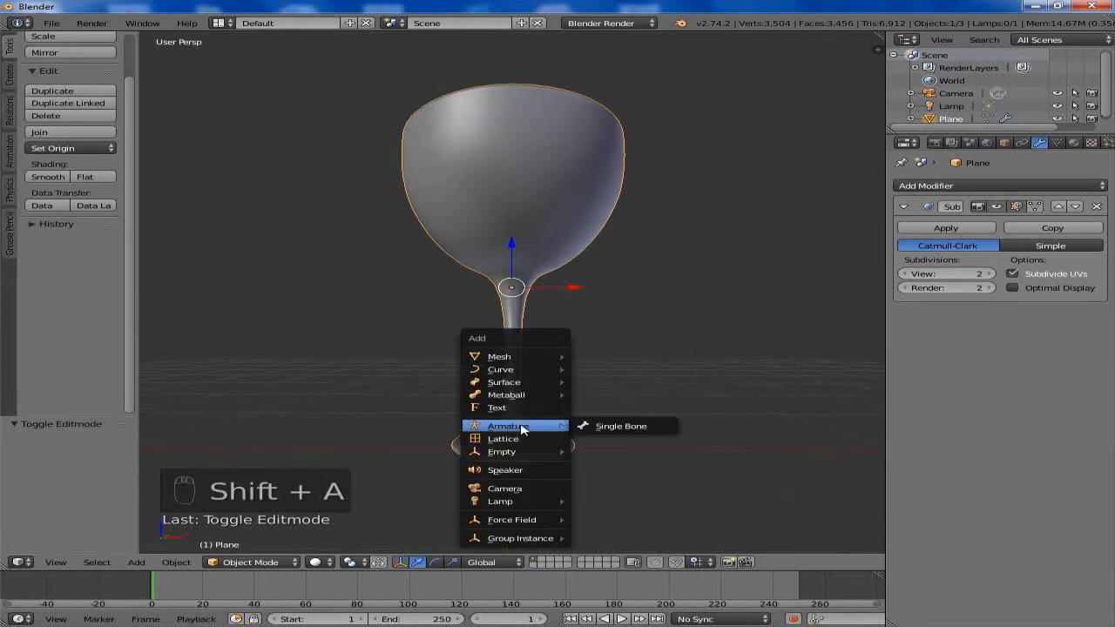
pyautogui.click(579, 425)
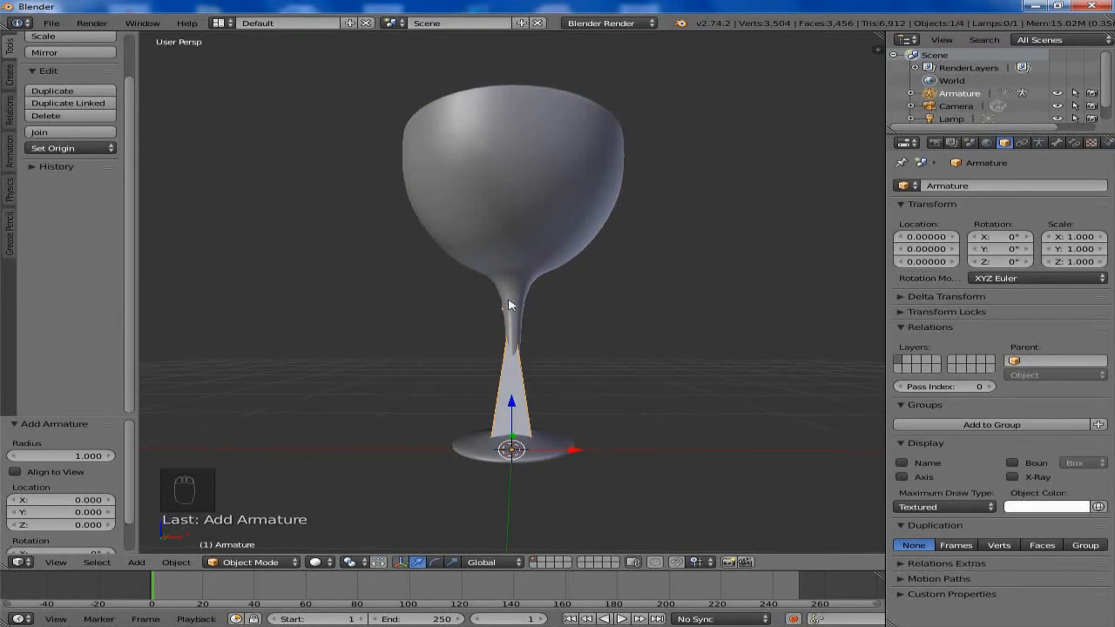
# - Turn on X-Ray display for the armature so its bone draws in front of the glass
pyautogui.press('Tab')
pyautogui.press('Tab')
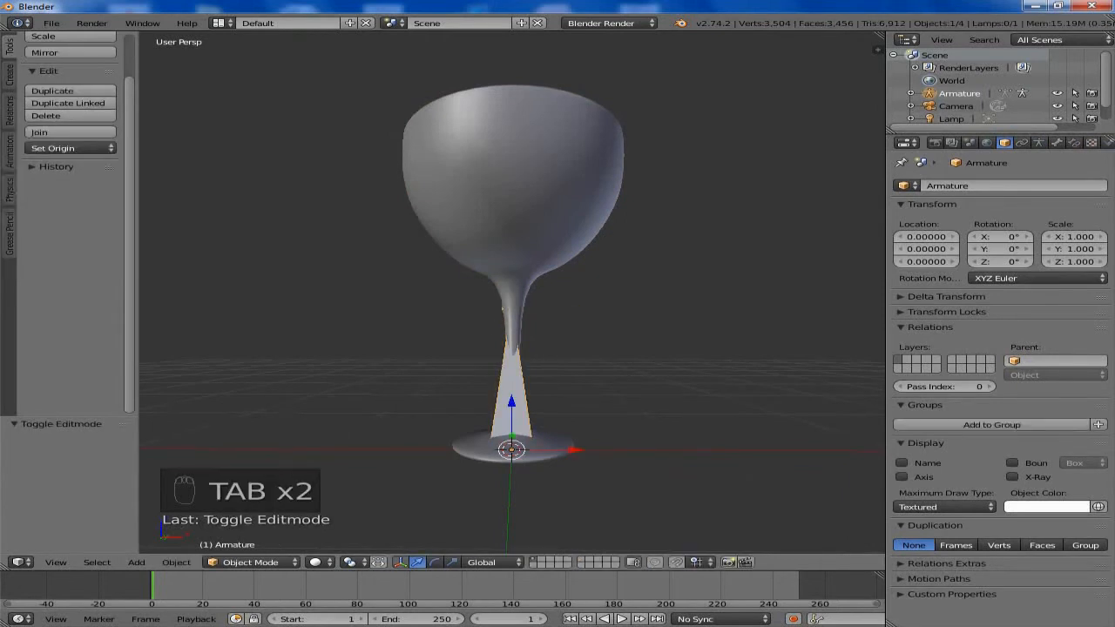
pyautogui.click(1039, 143)
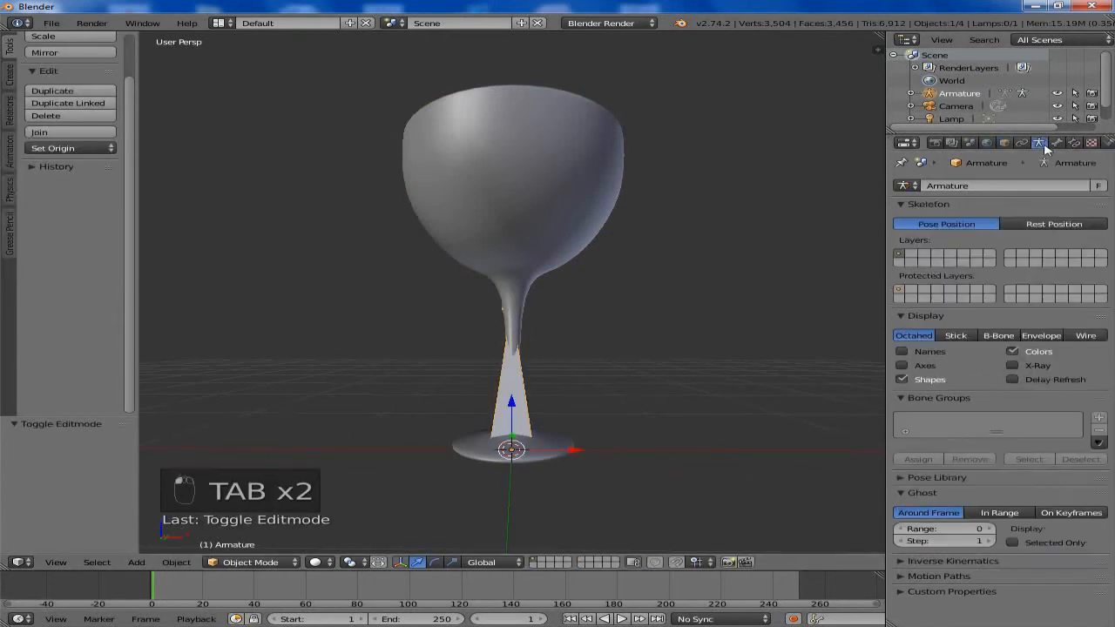
pyautogui.click(1044, 370)
# - Lower the bone's tip by about 0.706 along Z and extrude two bones up the stem, about 0.431 and 0.496 long
pyautogui.press('Tab')
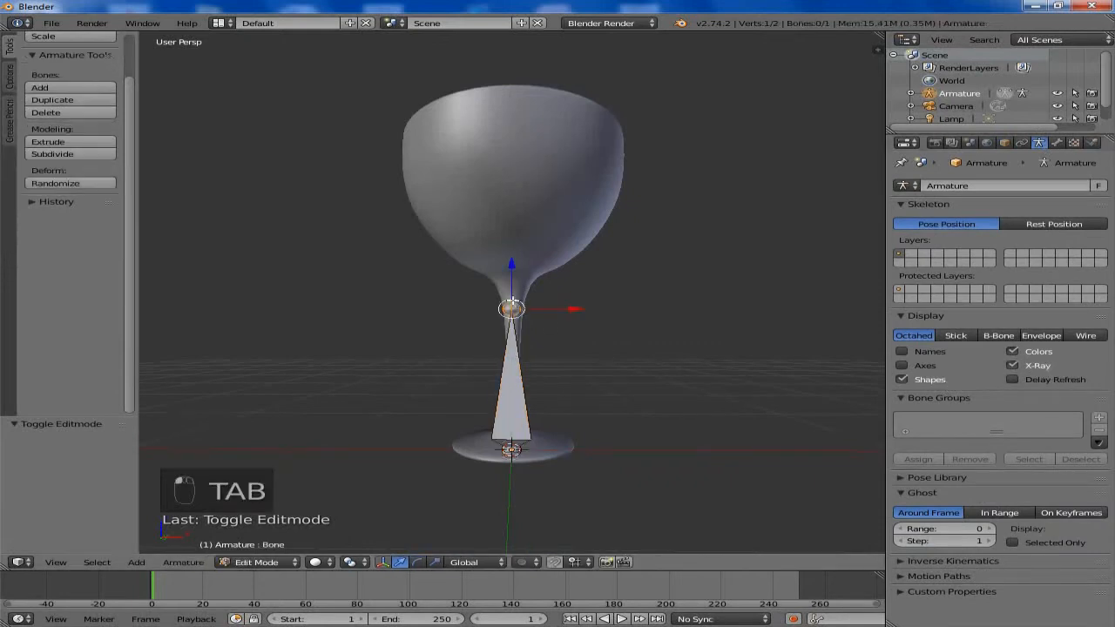
pyautogui.moveTo(511, 269); pyautogui.dragTo(507, 365)
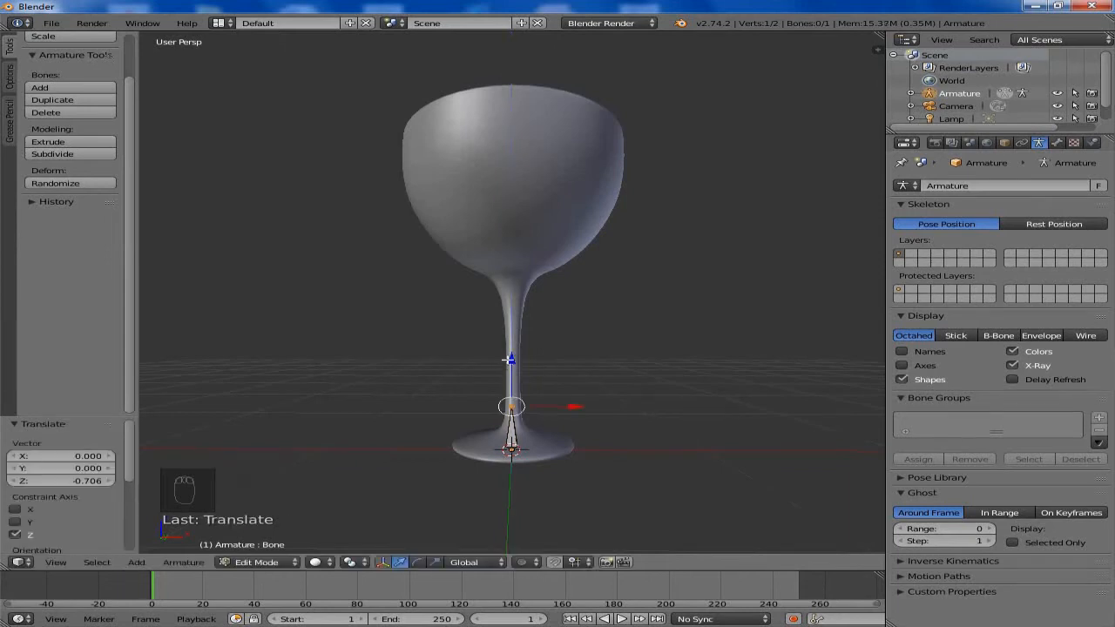
pyautogui.press('e')
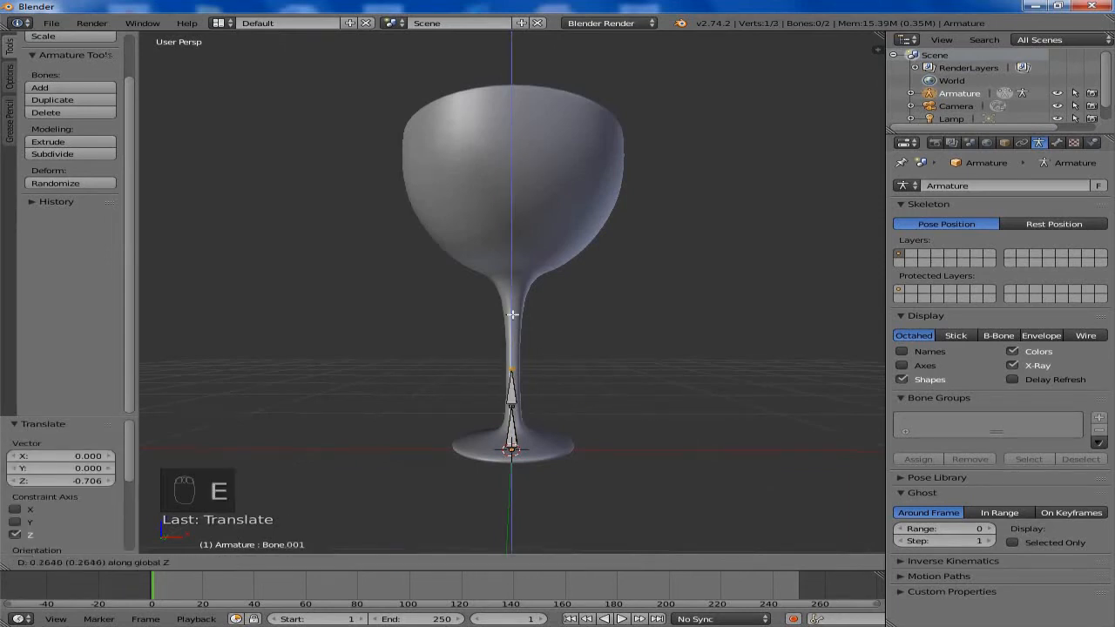
pyautogui.click(513, 304)
pyautogui.press('e')
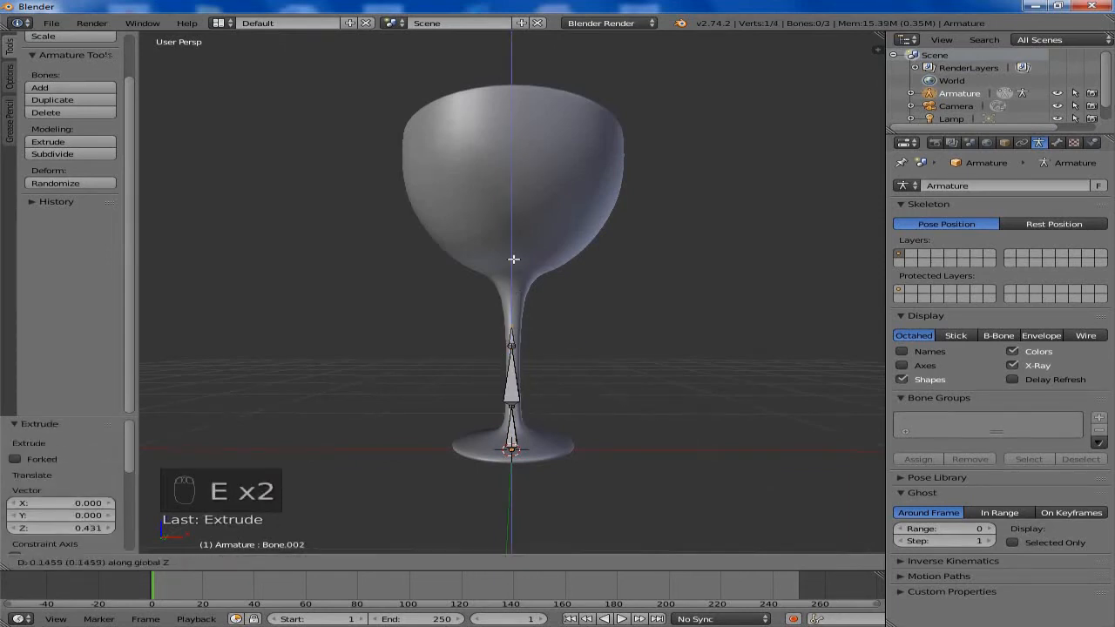
pyautogui.click(516, 233)
# - Extrude a fourth bone about 1.578 up through the bowl, lower its tip by about 0.083, and return to Object Mode
pyautogui.press('e')
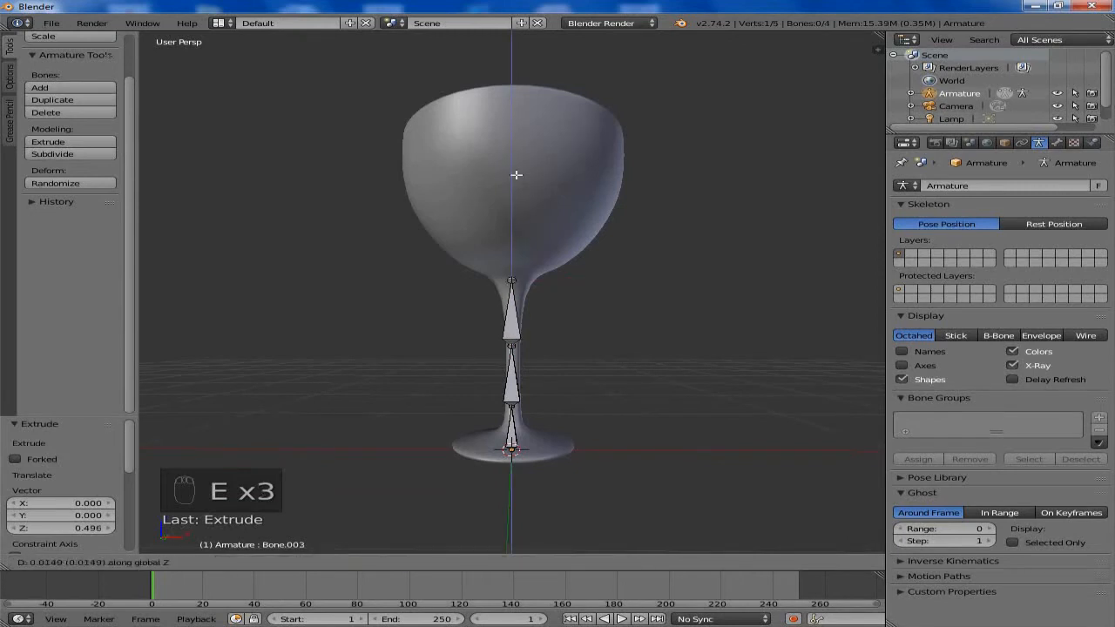
pyautogui.click(510, 53)
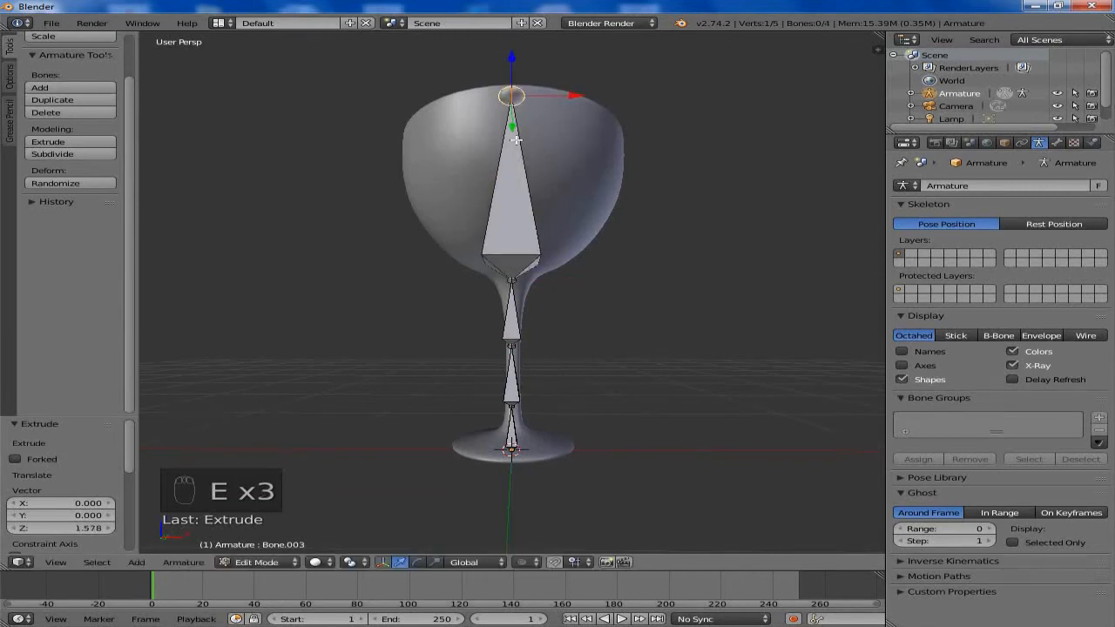
pyautogui.scroll(-3, 517, 139)
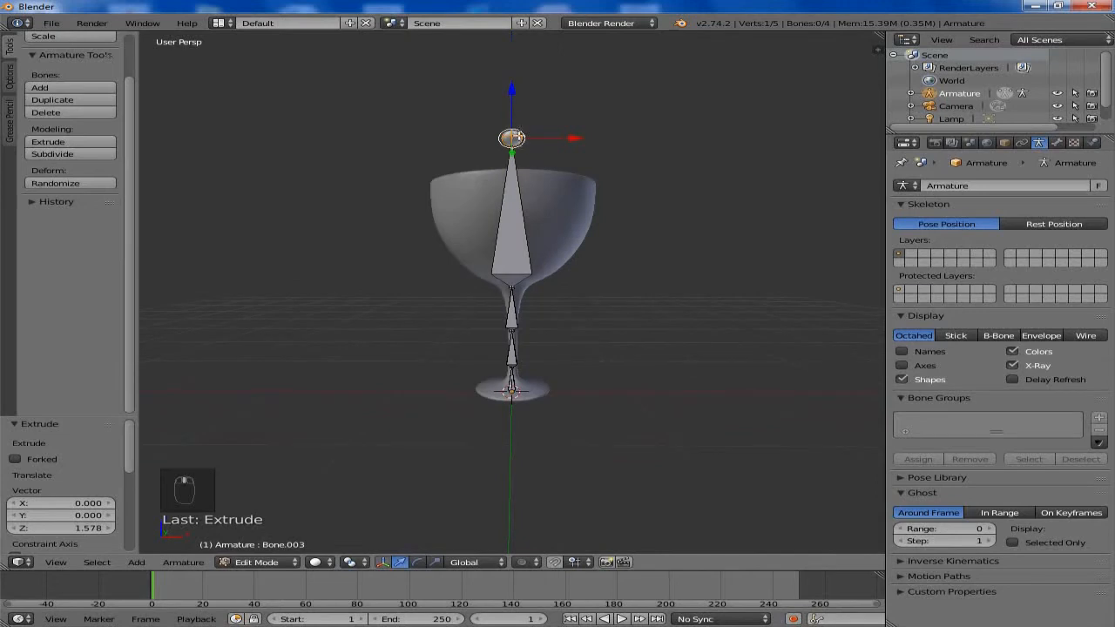
pyautogui.press('g')
pyautogui.press('z')
pyautogui.click(514, 120)
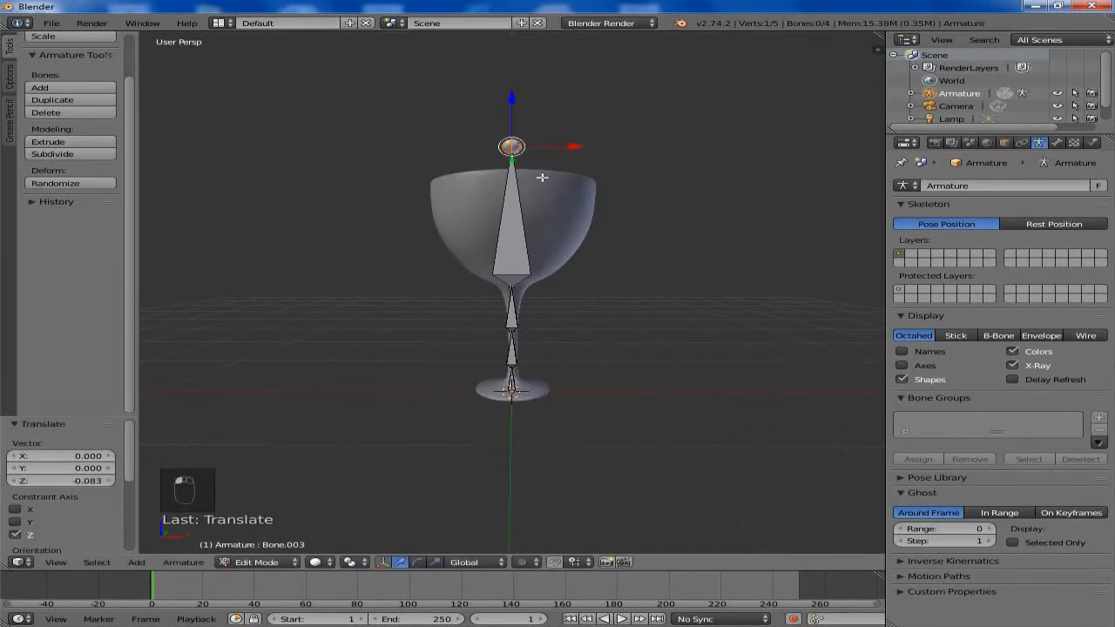
pyautogui.press('Tab')
# - Parent the glass mesh to the armature with automatic weights
pyautogui.rightClick(583, 218)
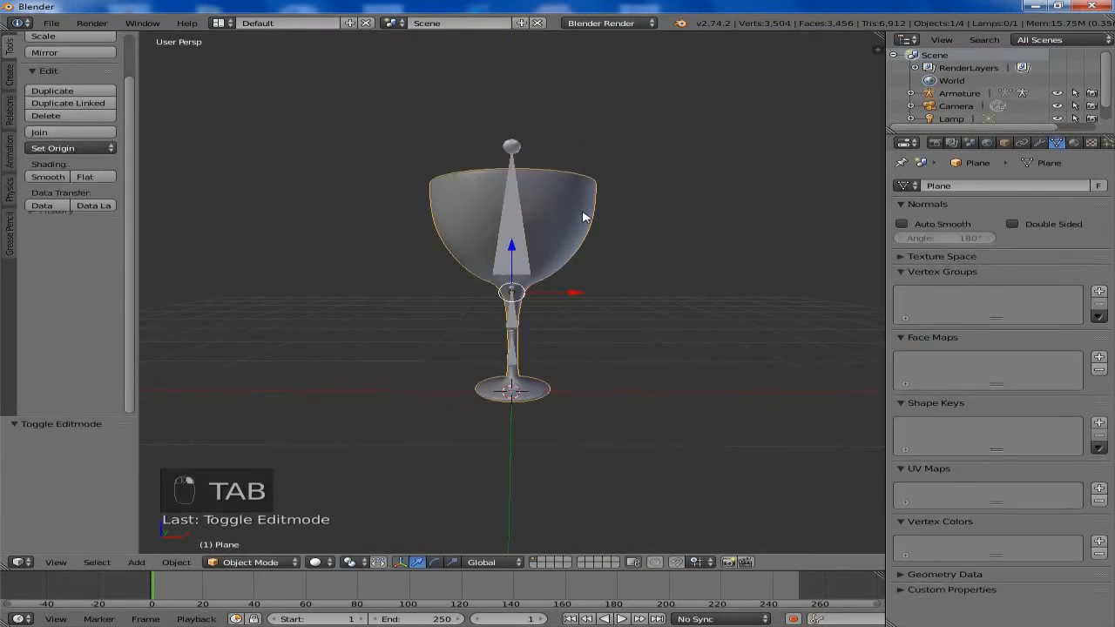
pyautogui.keyDown('shift'); pyautogui.rightClick(515, 237); pyautogui.keyUp('shift')
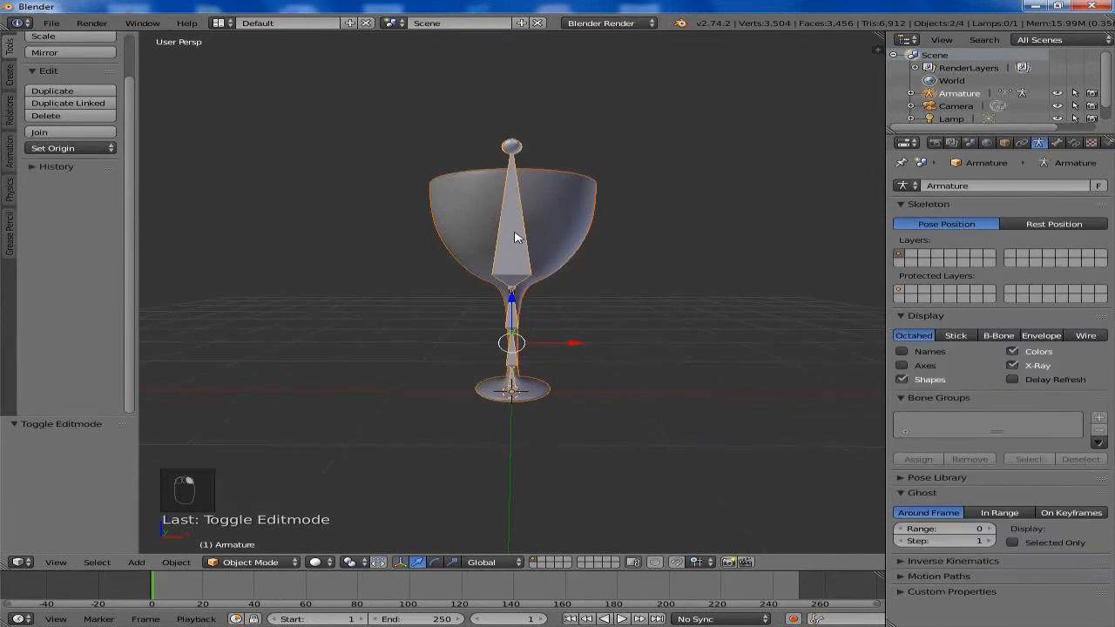
pyautogui.hotkey('ctrl', 'p')
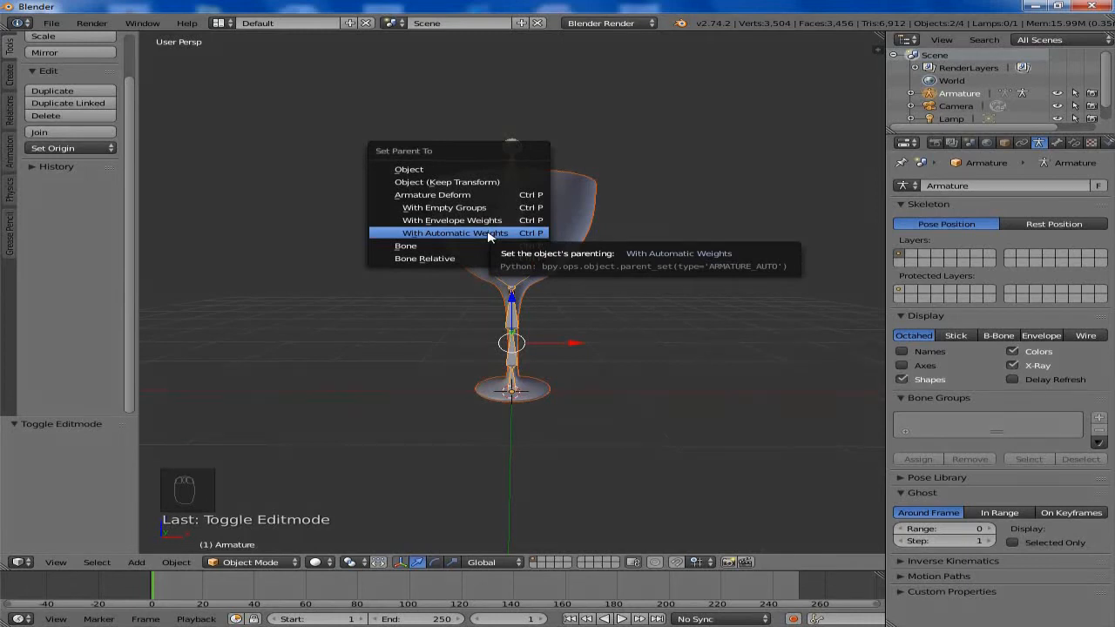
pyautogui.click(488, 234)
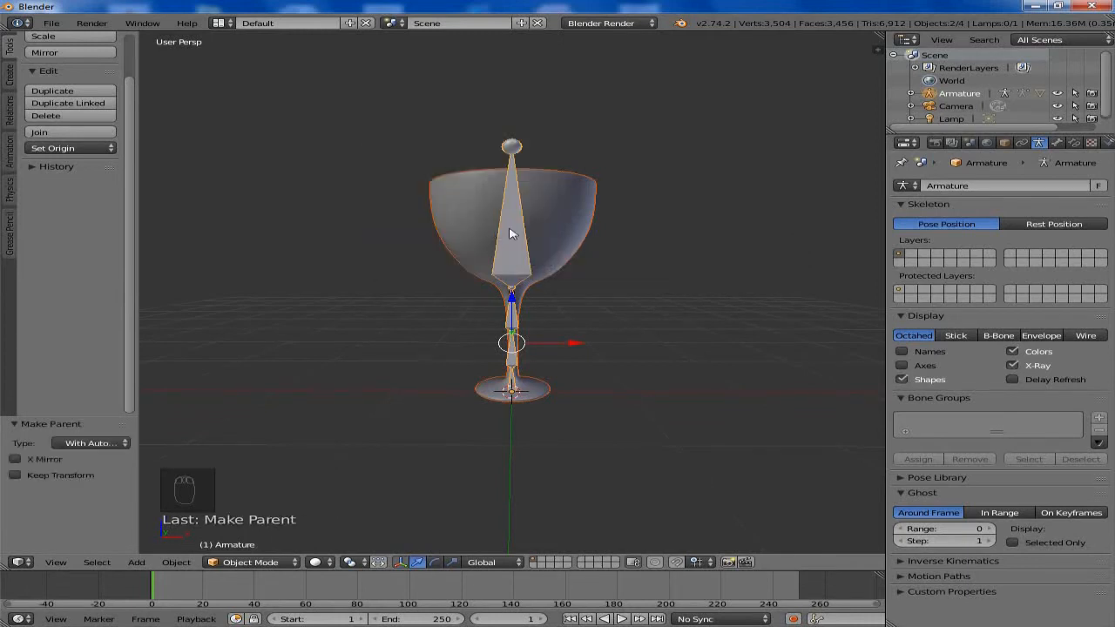
# - Put the armature in Pose Mode and rotate the bowl bone by about -77.19° to bend the glass over
pyautogui.rightClick(512, 233)
pyautogui.rightClick(515, 236)
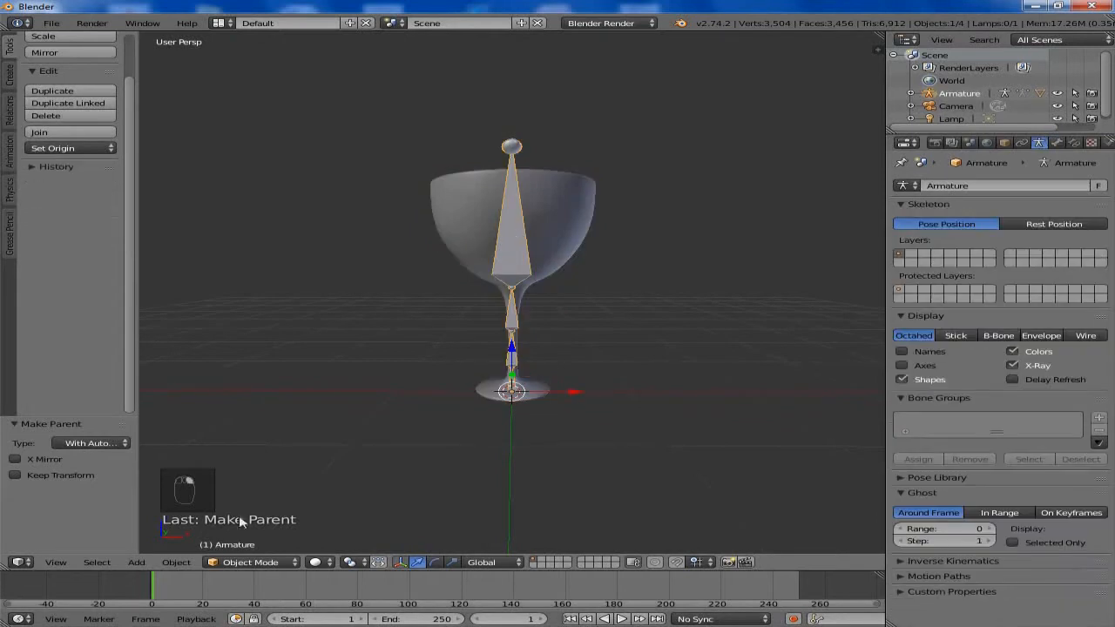
pyautogui.click(250, 562)
pyautogui.click(262, 519)
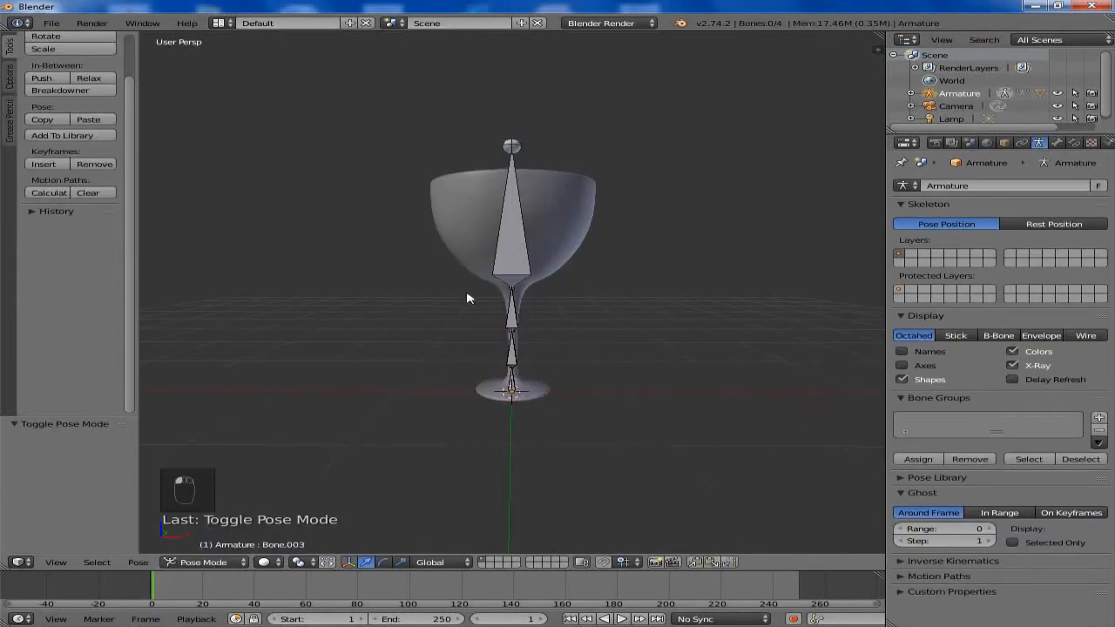
pyautogui.rightClick(538, 277)
pyautogui.press('r')
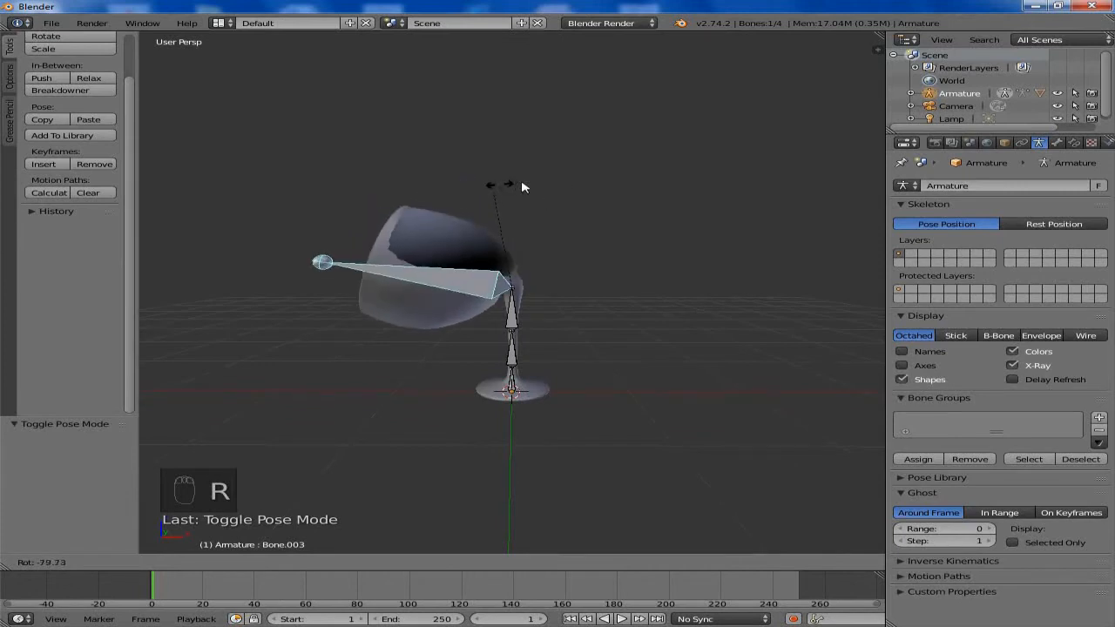
pyautogui.click(499, 190)
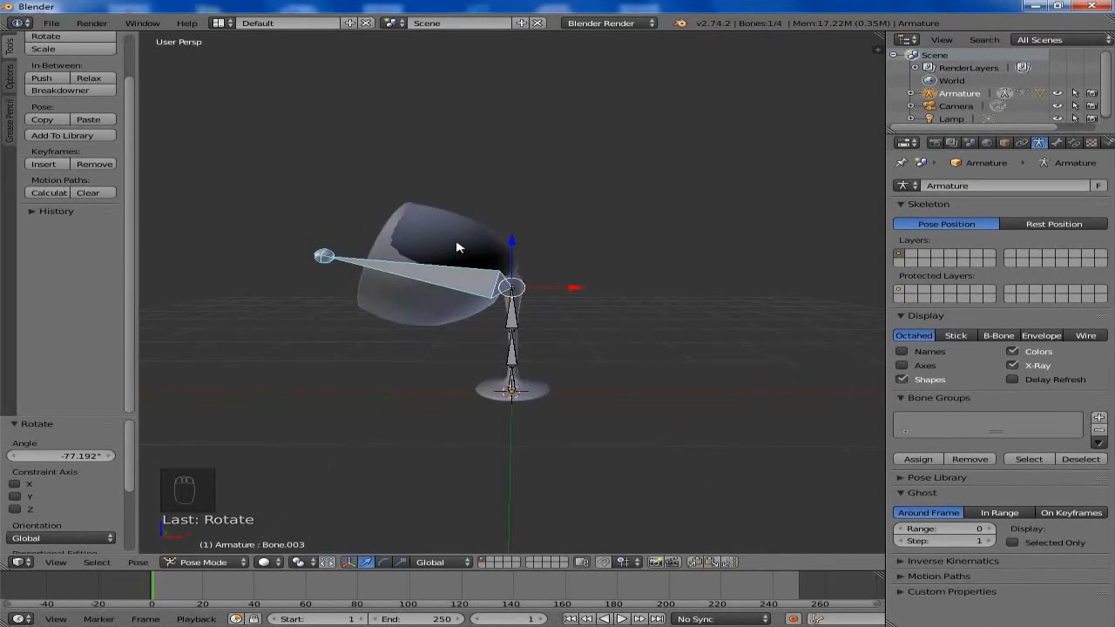
# - Switch the glass mesh to Weight Paint mode and select the upper stem bone's weights
pyautogui.scroll(3, 457, 247)
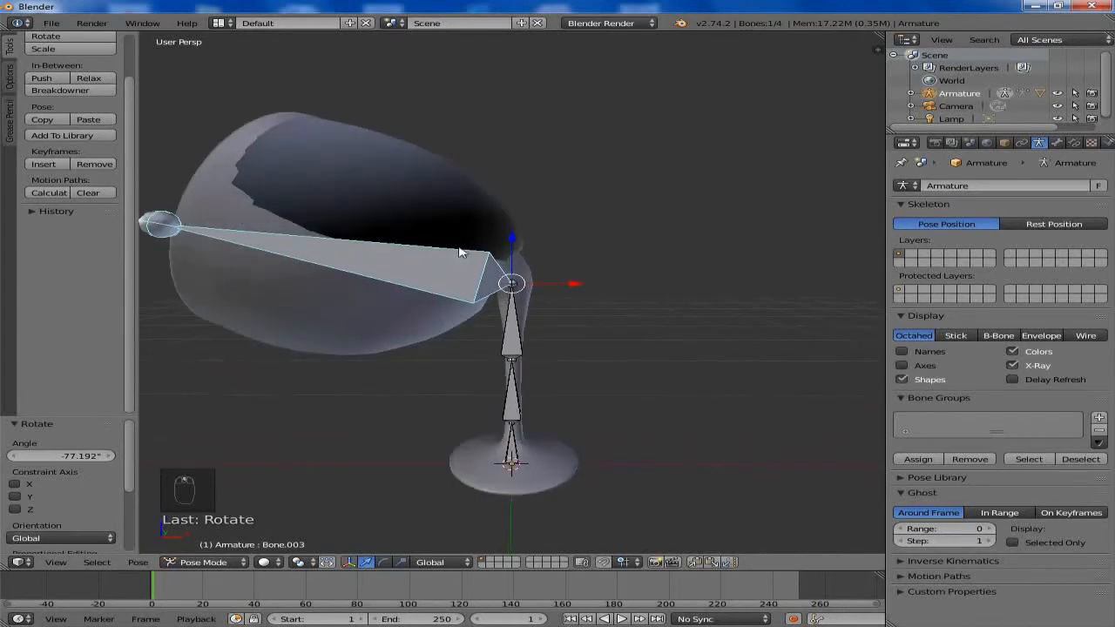
pyautogui.rightClick(382, 321)
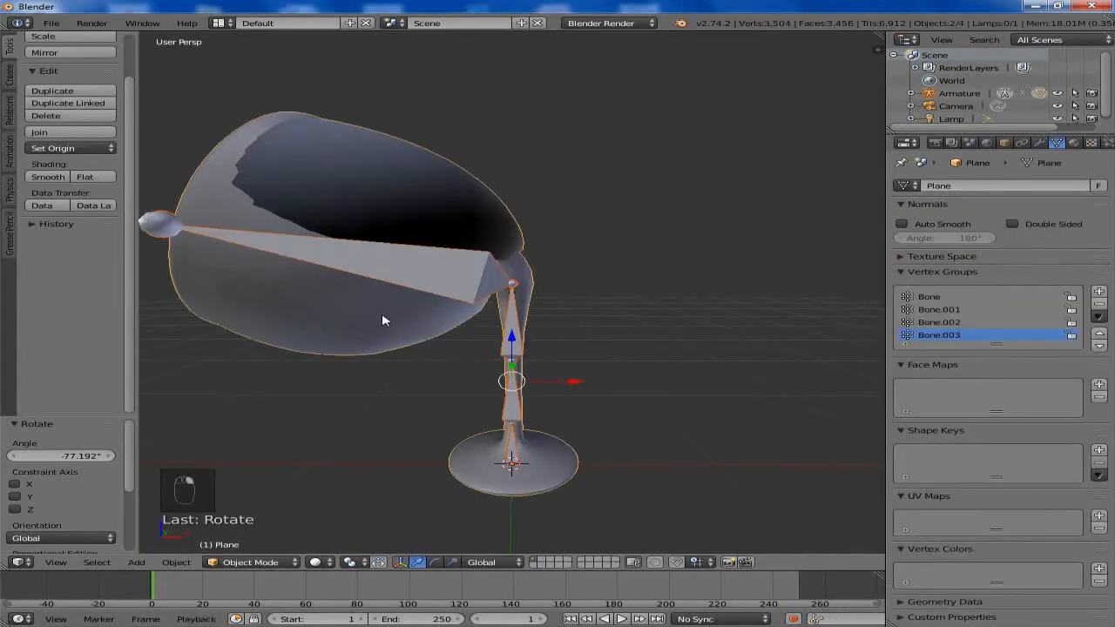
pyautogui.click(252, 564)
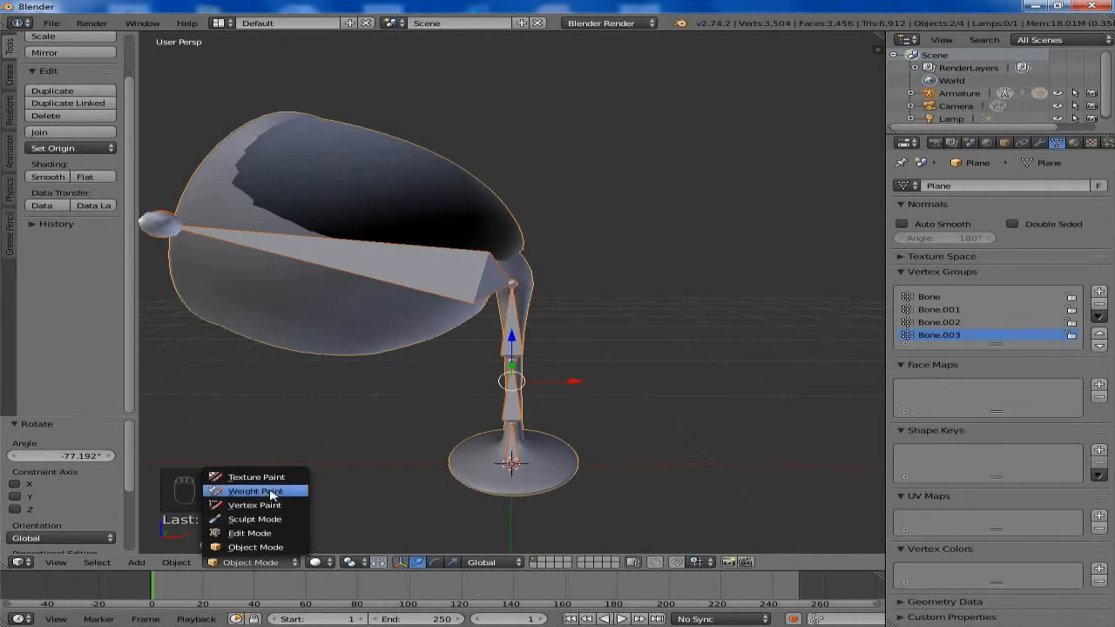
pyautogui.click(271, 493)
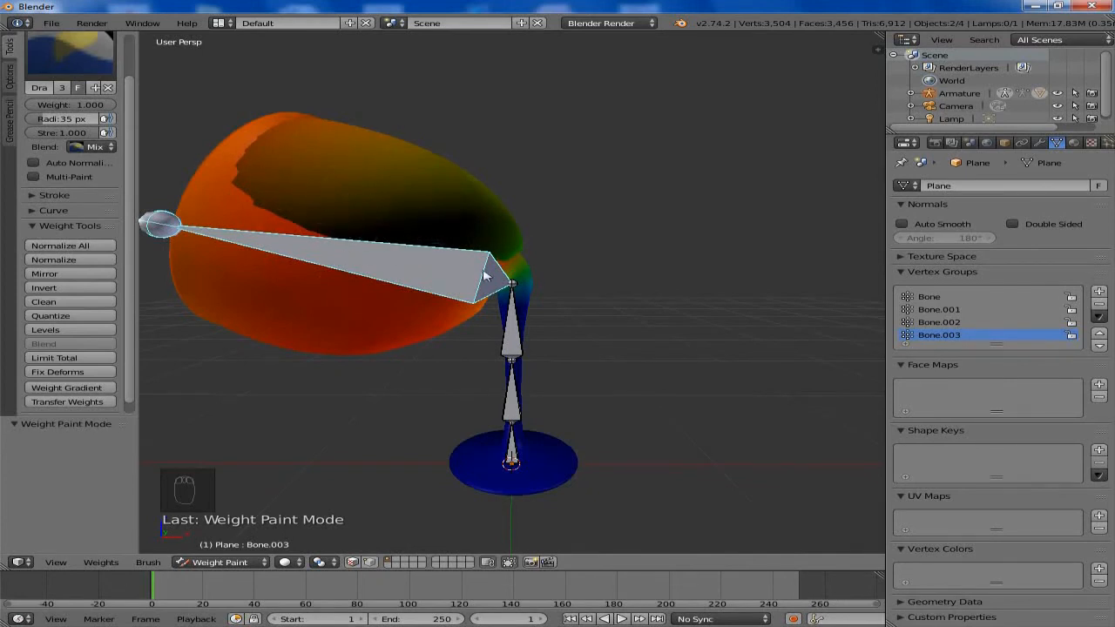
pyautogui.rightClick(514, 346)
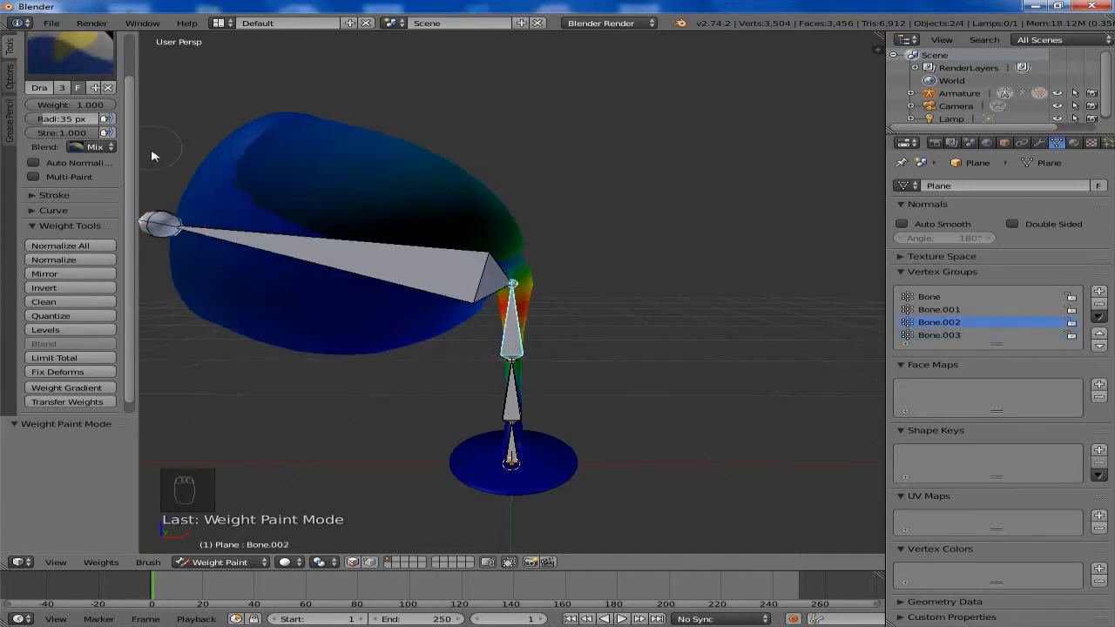
# - Choose the Subtract brush and set its radius to 64 px and its strength to about 0.647
pyautogui.scroll(3, 126, 157)
pyautogui.click(81, 91)
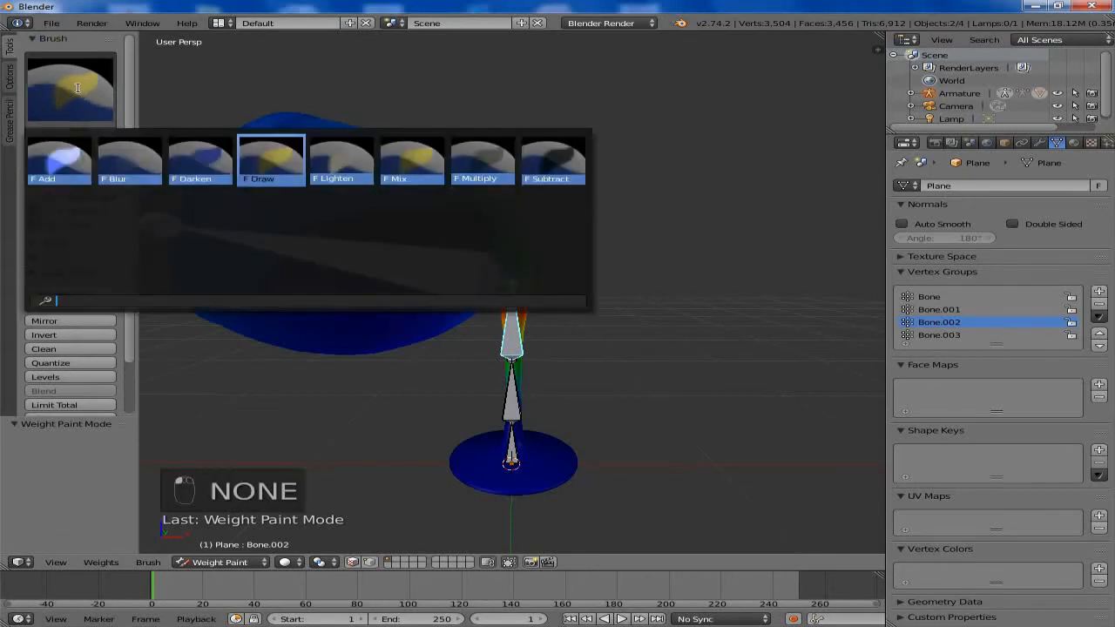
pyautogui.click(545, 159)
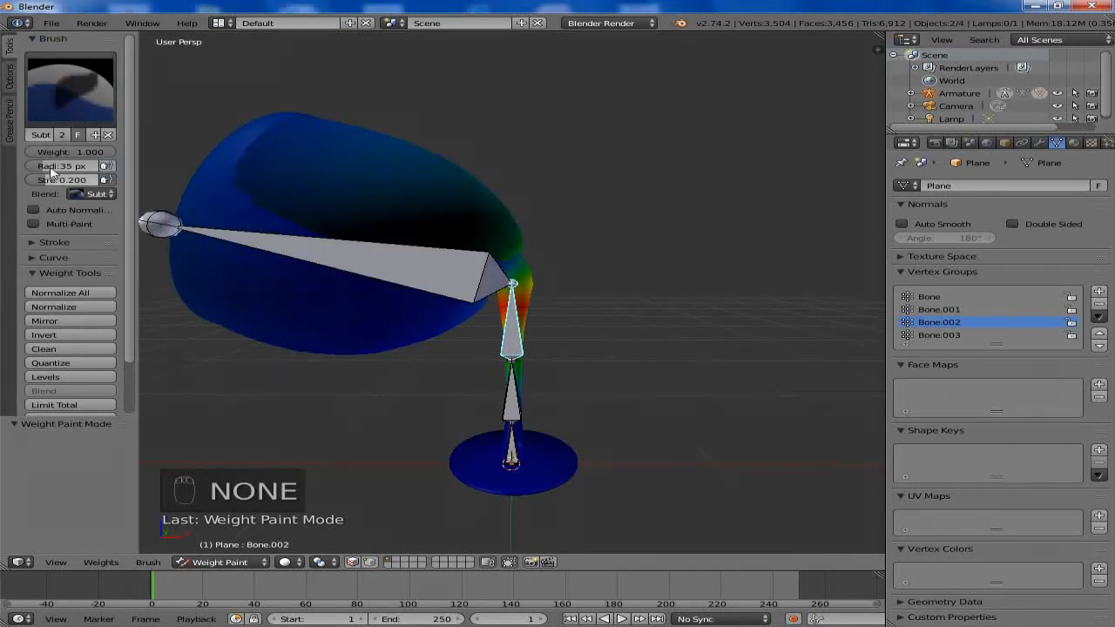
pyautogui.moveTo(51, 167)
pyautogui.mouseDown()
pyautogui.moveTo(71, 166)
pyautogui.moveTo(55, 180)
pyautogui.mouseUp()
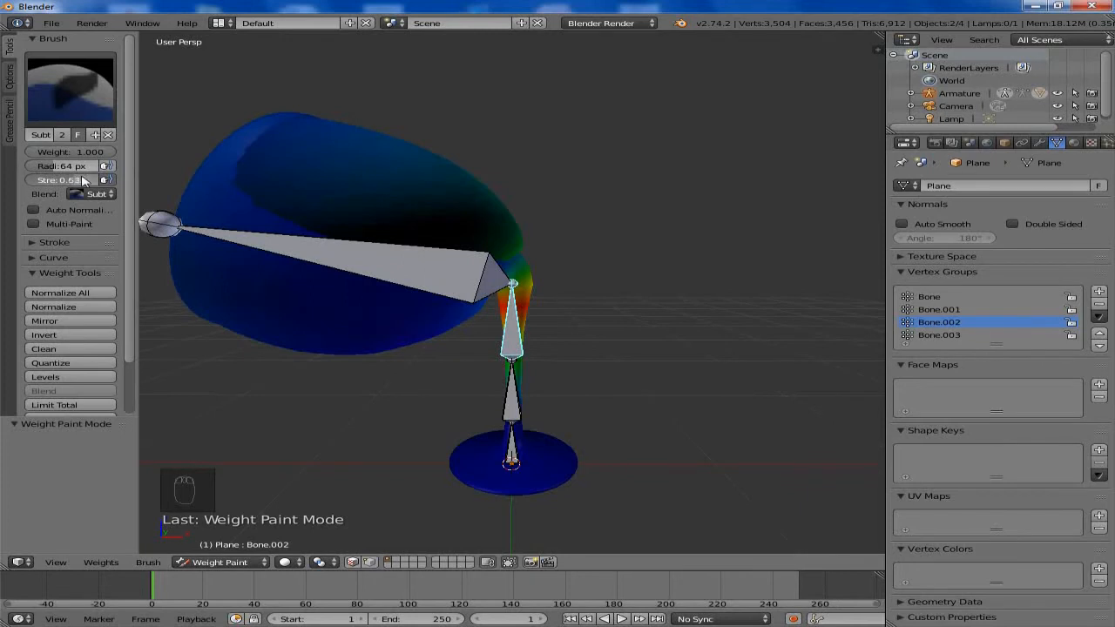
# - Subtract the upper stem bone's weight from the outside of the bowl, enlarging the brush radius to 95 px
pyautogui.moveTo(487, 209); pyautogui.dragTo(291, 240, button='middle')
pyautogui.scroll(2, 415, 197)
pyautogui.moveTo(453, 197); pyautogui.dragTo(466, 233, button='middle')
pyautogui.moveTo(559, 239); pyautogui.dragTo(455, 236, button='middle')
pyautogui.moveTo(410, 240)
pyautogui.mouseDown()
pyautogui.moveTo(589, 256)
pyautogui.moveTo(428, 194)
pyautogui.moveTo(443, 190)
pyautogui.mouseUp()
pyautogui.moveTo(67, 167); pyautogui.dragTo(77, 166)
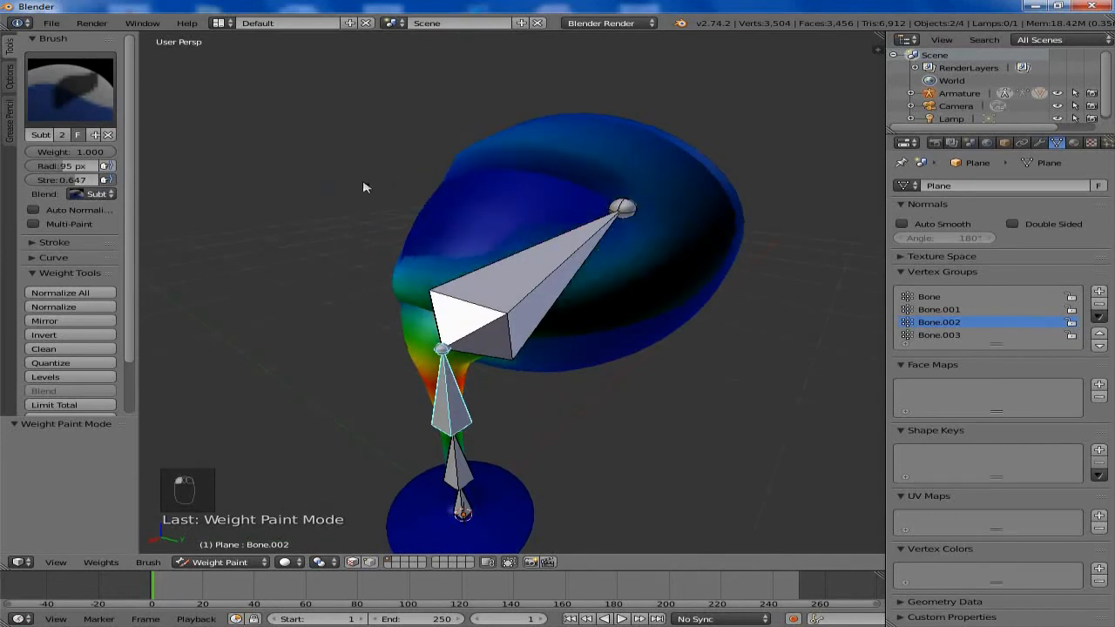
pyautogui.moveTo(364, 187)
pyautogui.mouseDown()
pyautogui.moveTo(557, 164)
pyautogui.moveTo(652, 316)
pyautogui.moveTo(573, 267)
pyautogui.moveTo(580, 331)
pyautogui.moveTo(572, 218)
pyautogui.moveTo(615, 209)
pyautogui.mouseUp()
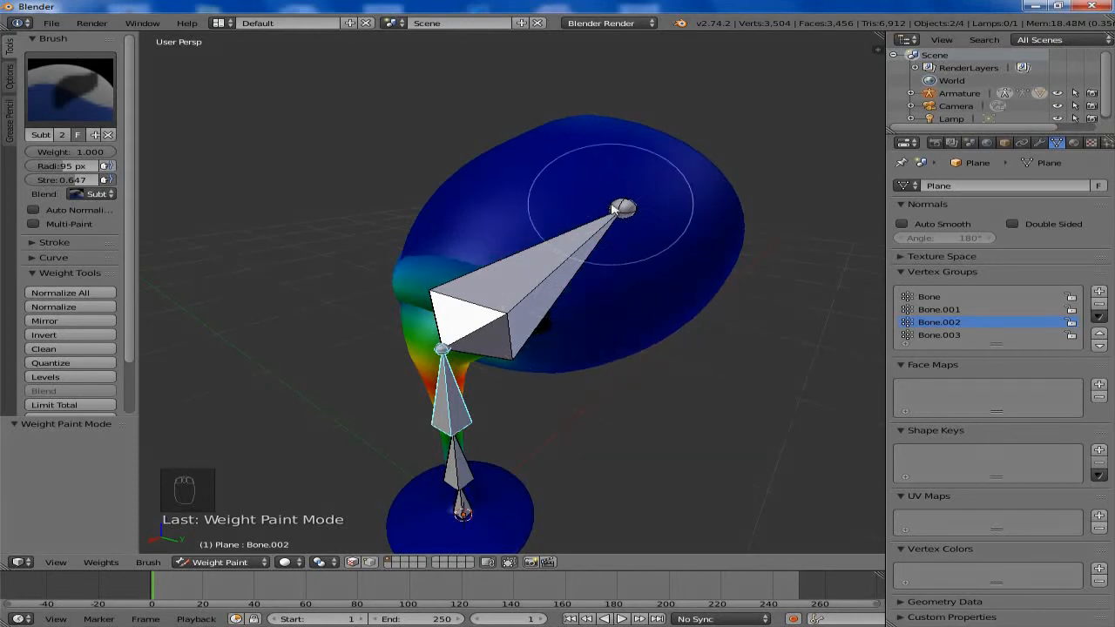
# - Switch to wireframe shading and subtract the upper stem bone's remaining weight from the bowl
pyautogui.moveTo(676, 225)
pyautogui.mouseDown(button='middle')
pyautogui.moveTo(582, 220)
pyautogui.moveTo(707, 254)
pyautogui.moveTo(516, 241)
pyautogui.moveTo(540, 240)
pyautogui.mouseUp(button='middle')
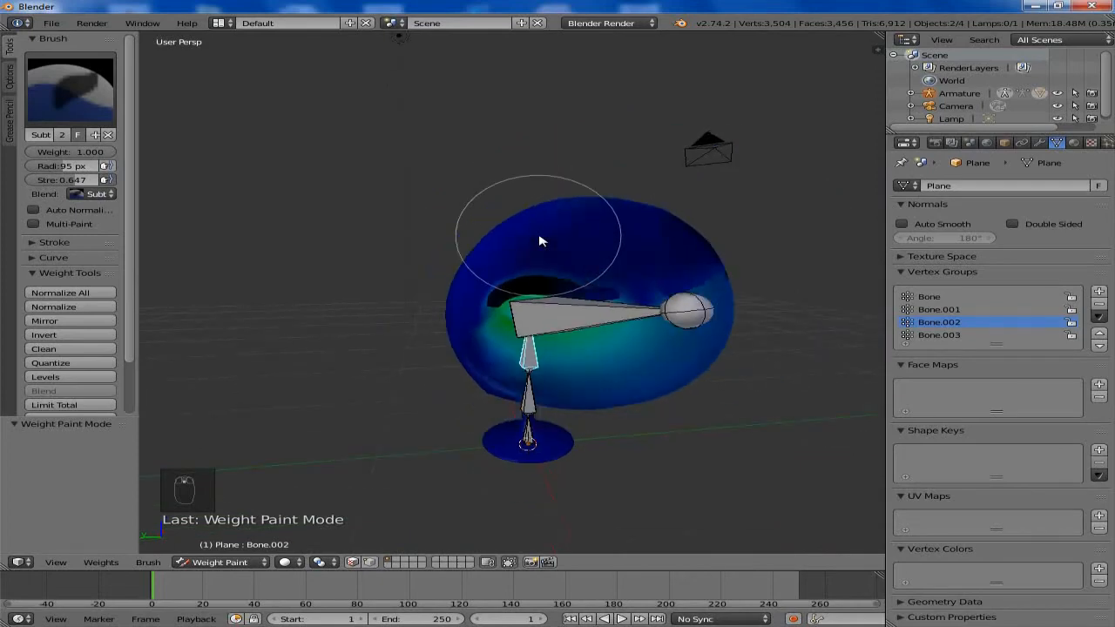
pyautogui.press('z')
pyautogui.moveTo(565, 279)
pyautogui.mouseDown()
pyautogui.moveTo(609, 319)
pyautogui.moveTo(513, 344)
pyautogui.moveTo(684, 373)
pyautogui.moveTo(721, 270)
pyautogui.moveTo(562, 247)
pyautogui.moveTo(517, 316)
pyautogui.moveTo(607, 290)
pyautogui.mouseUp()
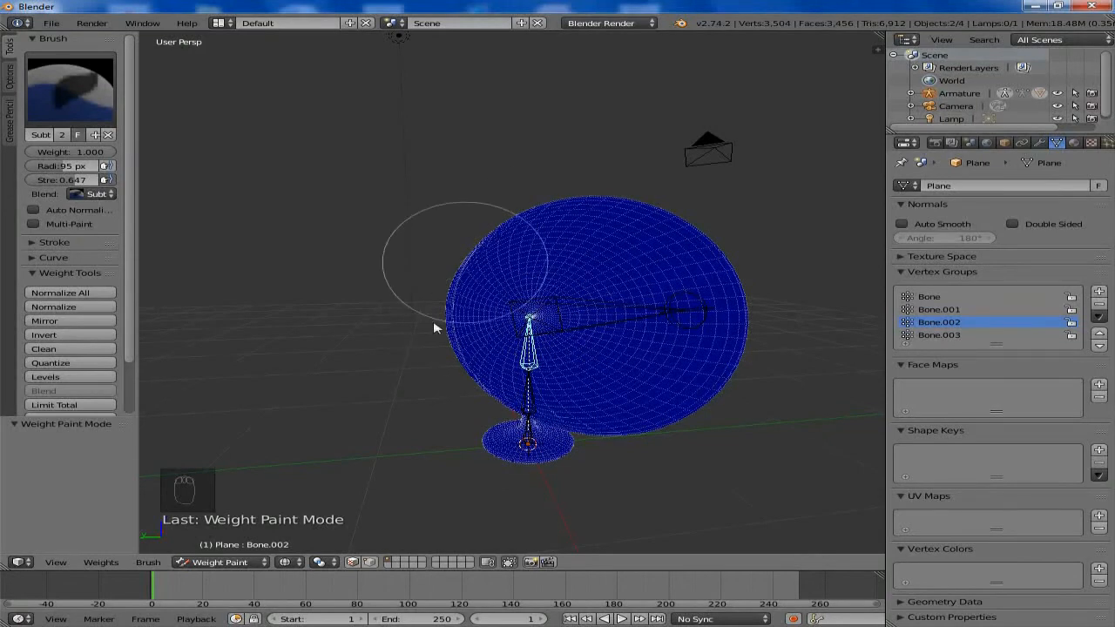
pyautogui.moveTo(489, 296); pyautogui.dragTo(388, 313, button='middle')
pyautogui.moveTo(460, 260)
pyautogui.mouseDown(button='middle')
pyautogui.moveTo(368, 257)
pyautogui.moveTo(425, 250)
pyautogui.moveTo(306, 348)
pyautogui.moveTo(467, 282)
pyautogui.moveTo(489, 254)
pyautogui.mouseUp(button='middle')
pyautogui.scroll(6, 281, 321)
pyautogui.scroll(-5, 311, 343)
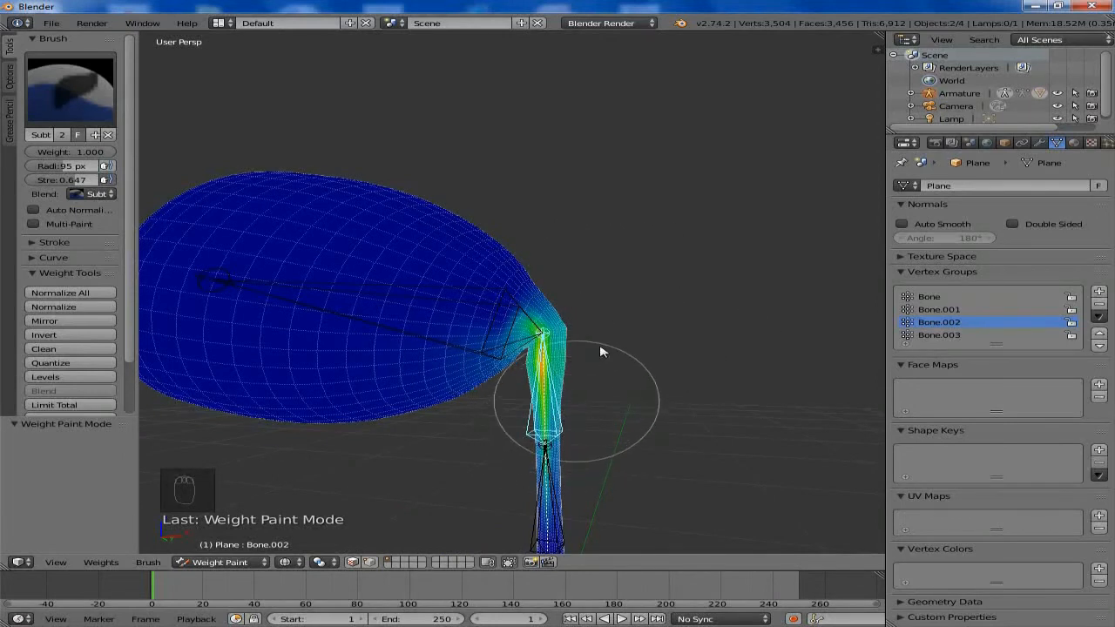
# - Rotate the upper stem bone about 35.6° to test how the glass bends, and inspect the joint from several sides
pyautogui.press('r')
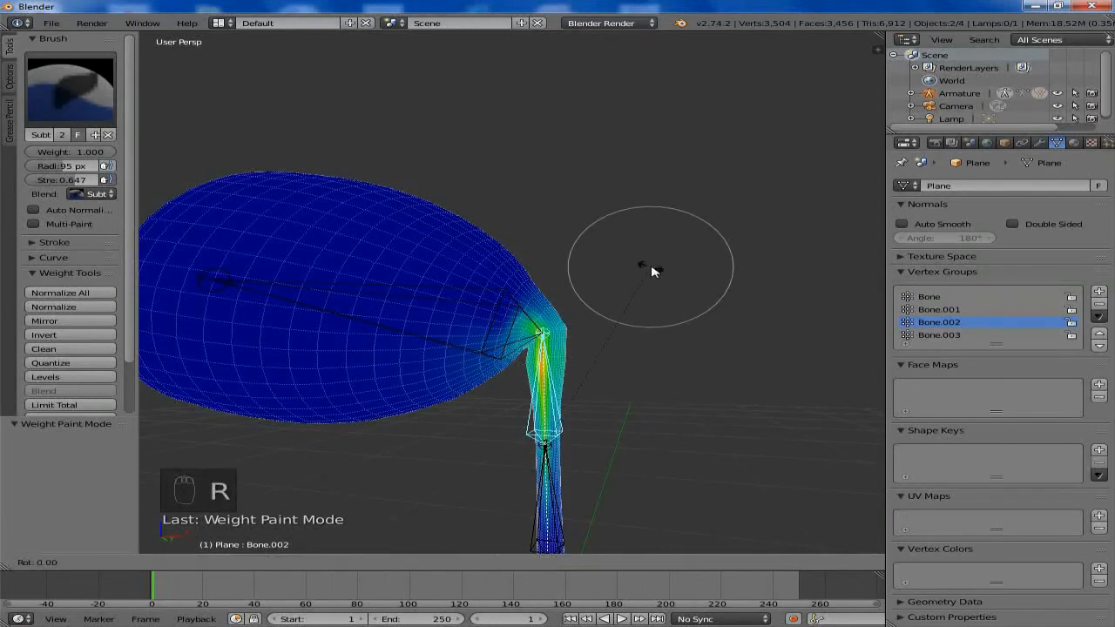
pyautogui.click(709, 375)
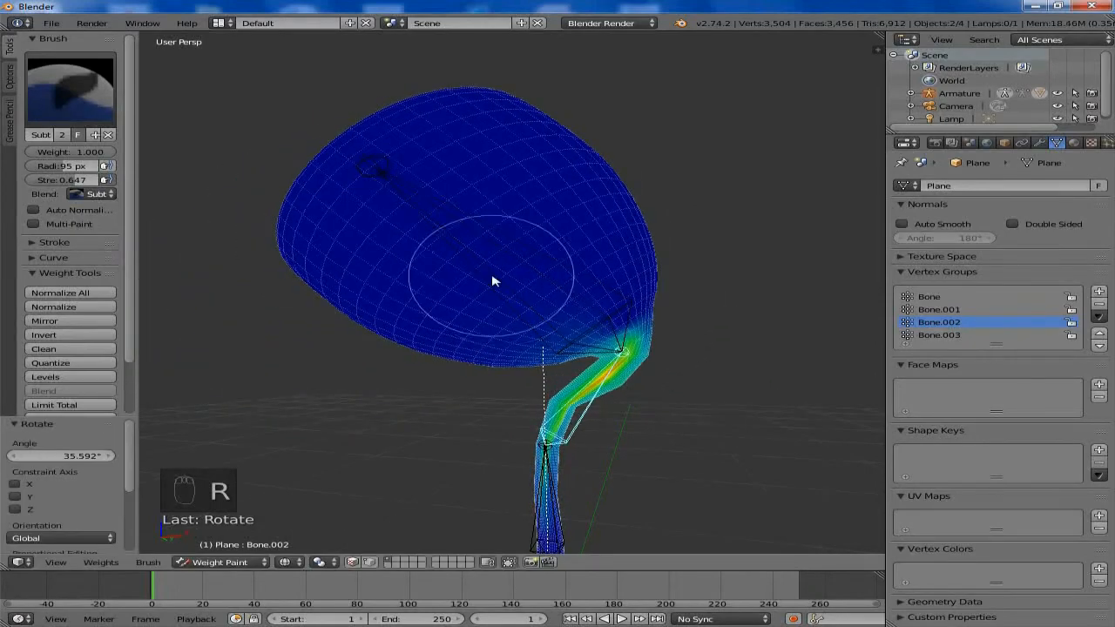
pyautogui.moveTo(492, 269); pyautogui.dragTo(710, 372, button='middle')
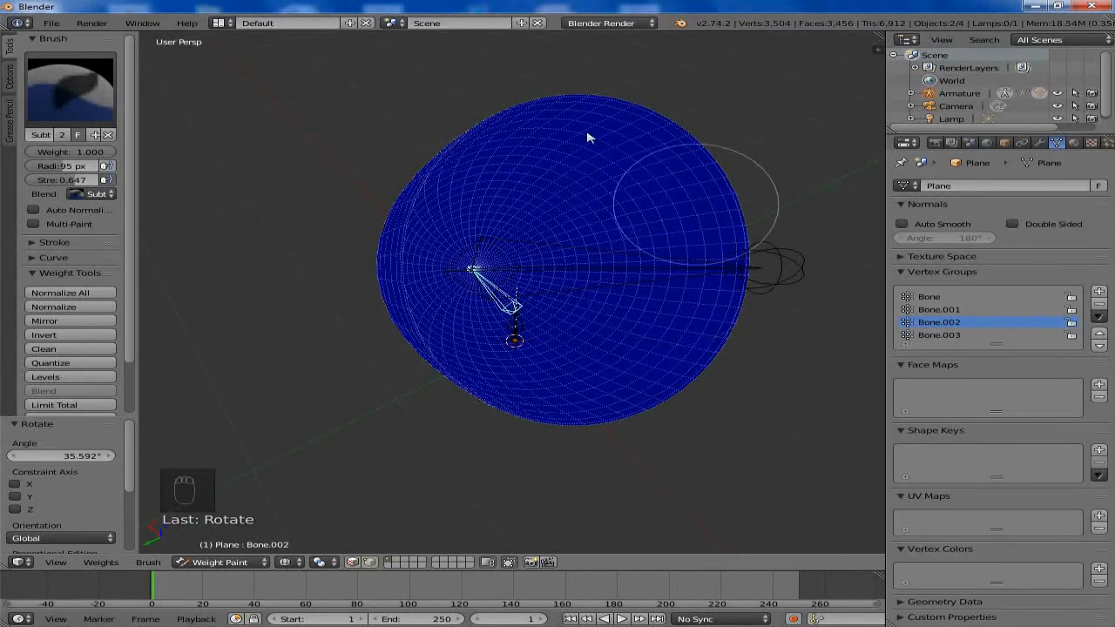
pyautogui.moveTo(584, 142)
pyautogui.mouseDown(button='middle')
pyautogui.moveTo(597, 75)
pyautogui.moveTo(639, 567)
pyautogui.mouseUp(button='middle')
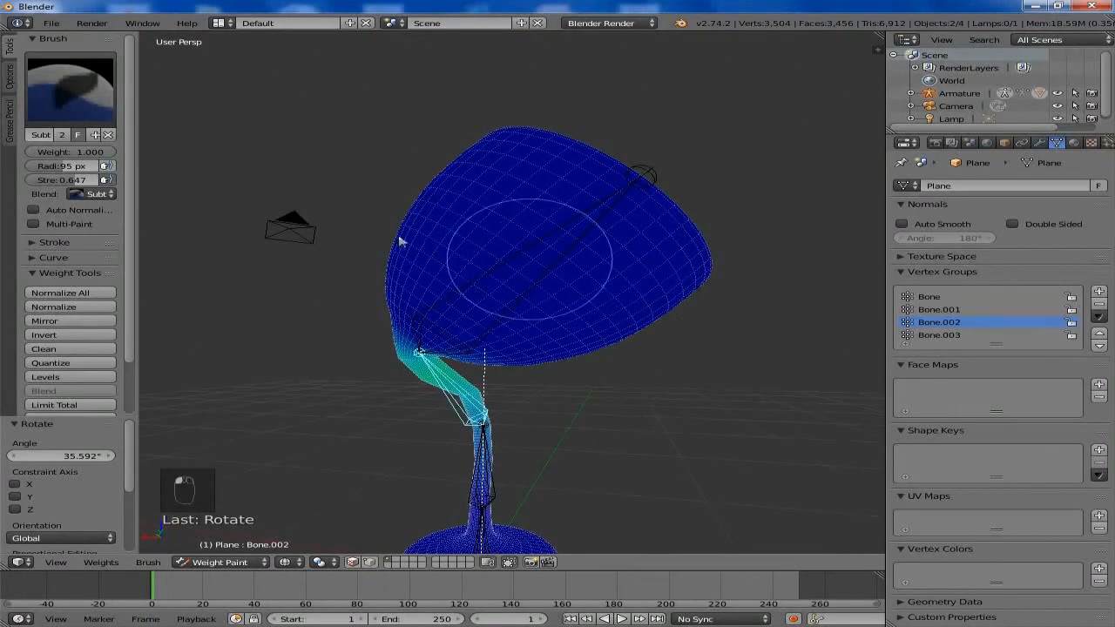
pyautogui.press('r')
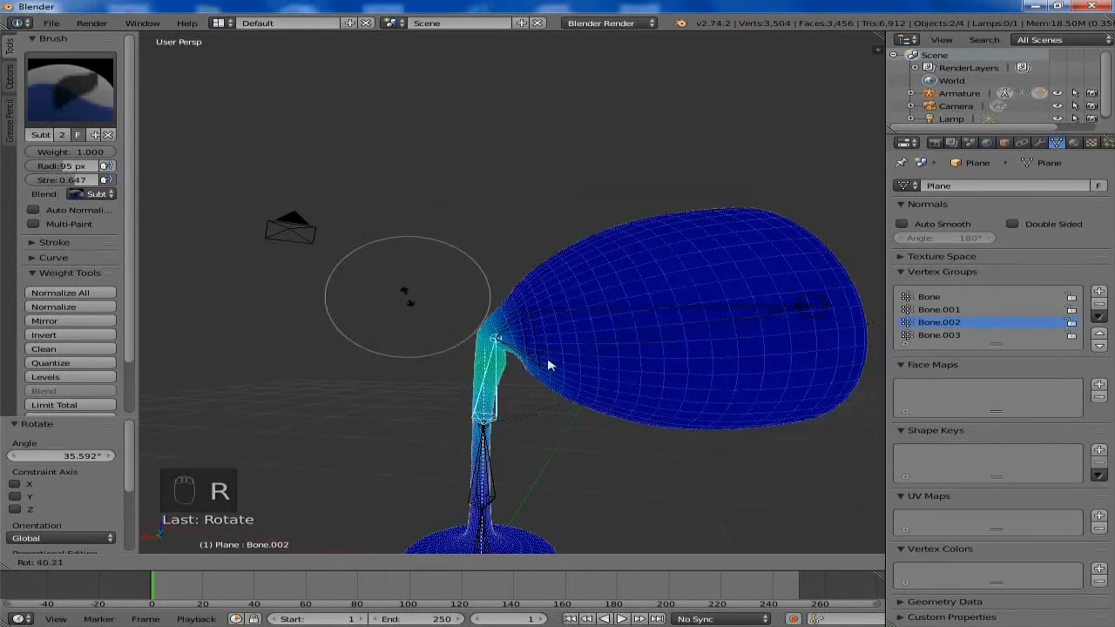
pyautogui.click(463, 251)
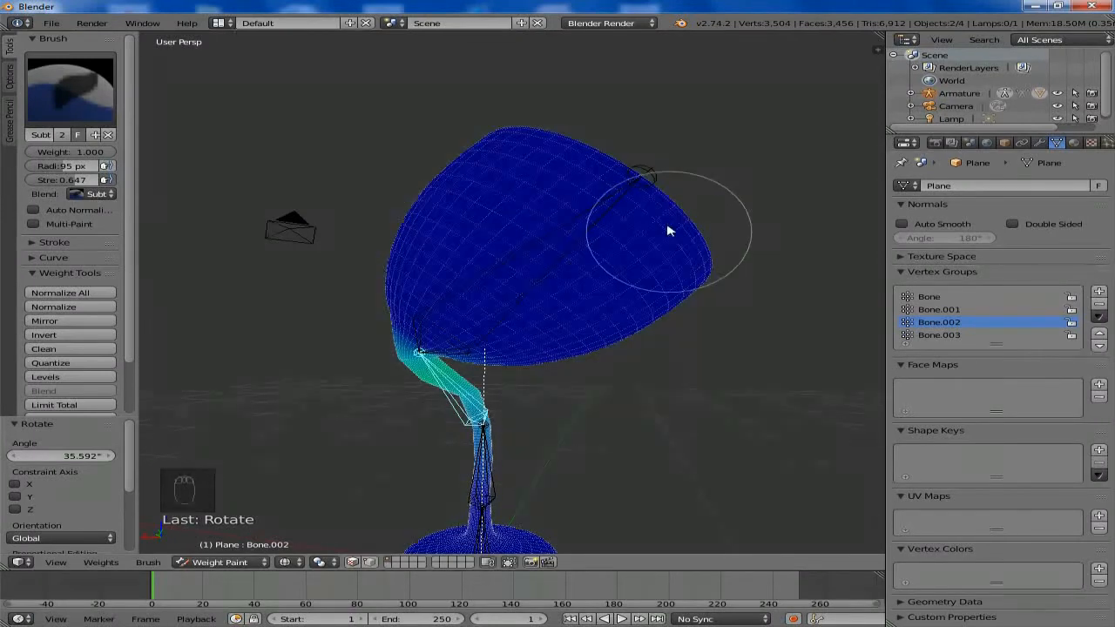
pyautogui.moveTo(669, 226); pyautogui.dragTo(579, 269, button='middle')
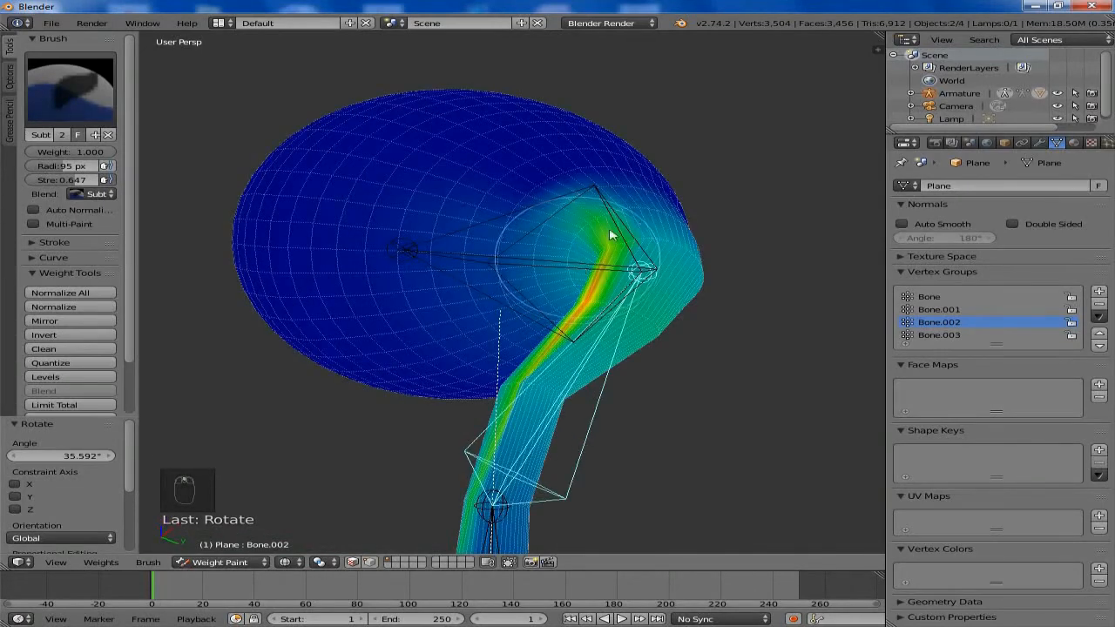
# - Try subtracting the upper stem bone's weight at the joint below the bowl, and undo the strokes
pyautogui.moveTo(609, 235)
pyautogui.mouseDown()
pyautogui.moveTo(599, 217)
pyautogui.moveTo(610, 256)
pyautogui.moveTo(599, 275)
pyautogui.mouseUp()
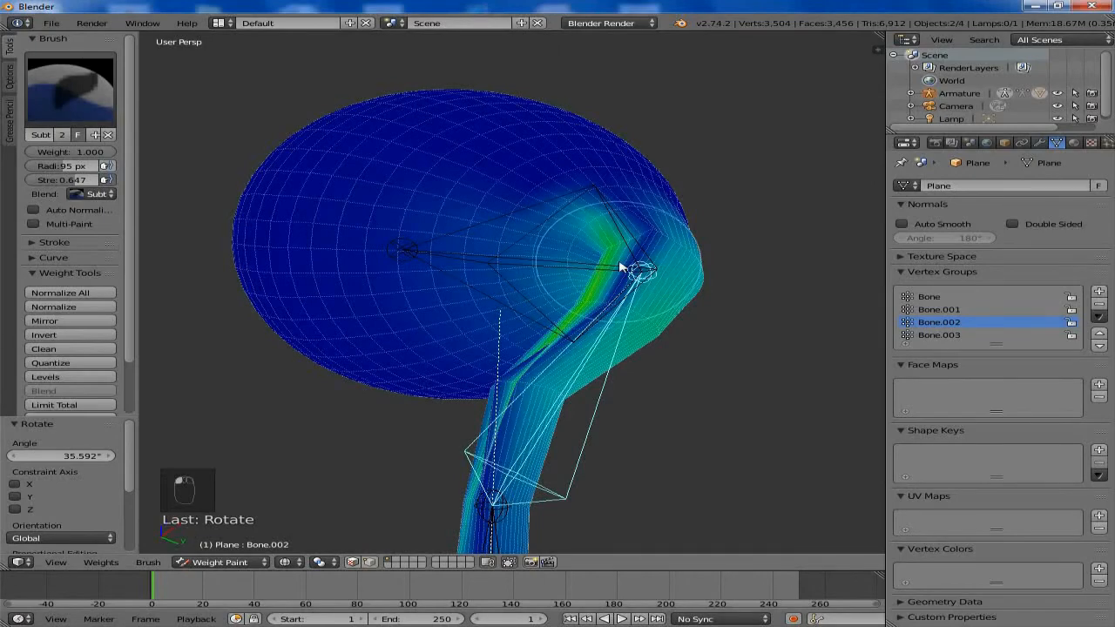
pyautogui.hotkey('ctrl', 'z')
pyautogui.hotkey('ctrl', 'z')
pyautogui.hotkey('ctrl', 'z')
pyautogui.hotkey('ctrl', 'z')
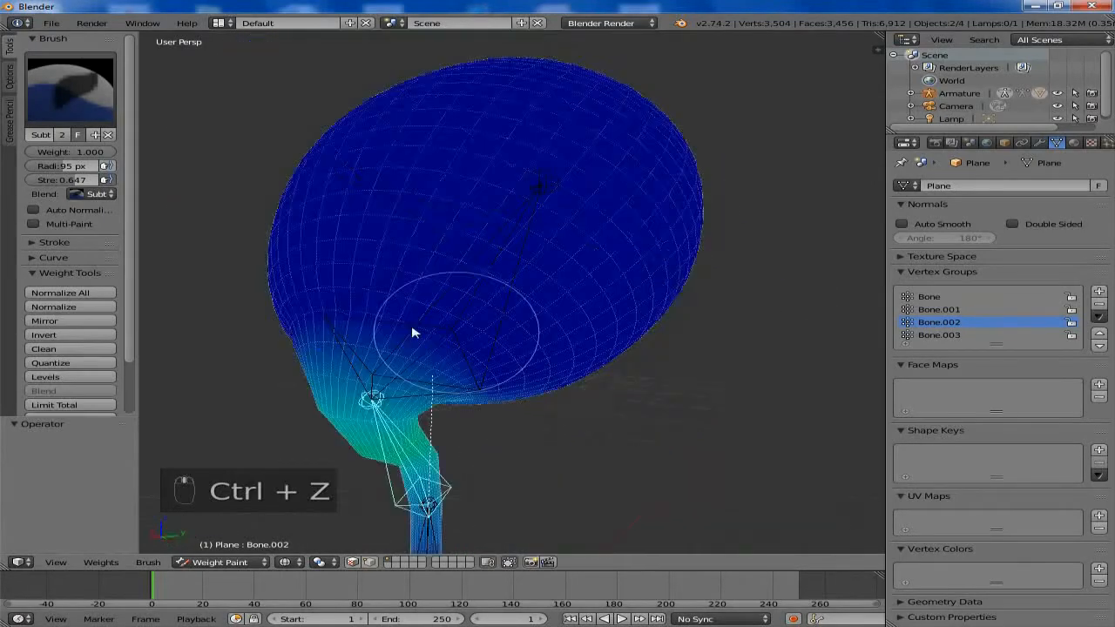
pyautogui.hotkey('ctrl', 'z')
# - Reduce the Subtract brush radius to 35 px and its strength to 0.332
pyautogui.moveTo(659, 267); pyautogui.dragTo(671, 310, button='middle')
pyautogui.scroll(2, 678, 313)
pyautogui.moveTo(70, 169); pyautogui.dragTo(44, 169)
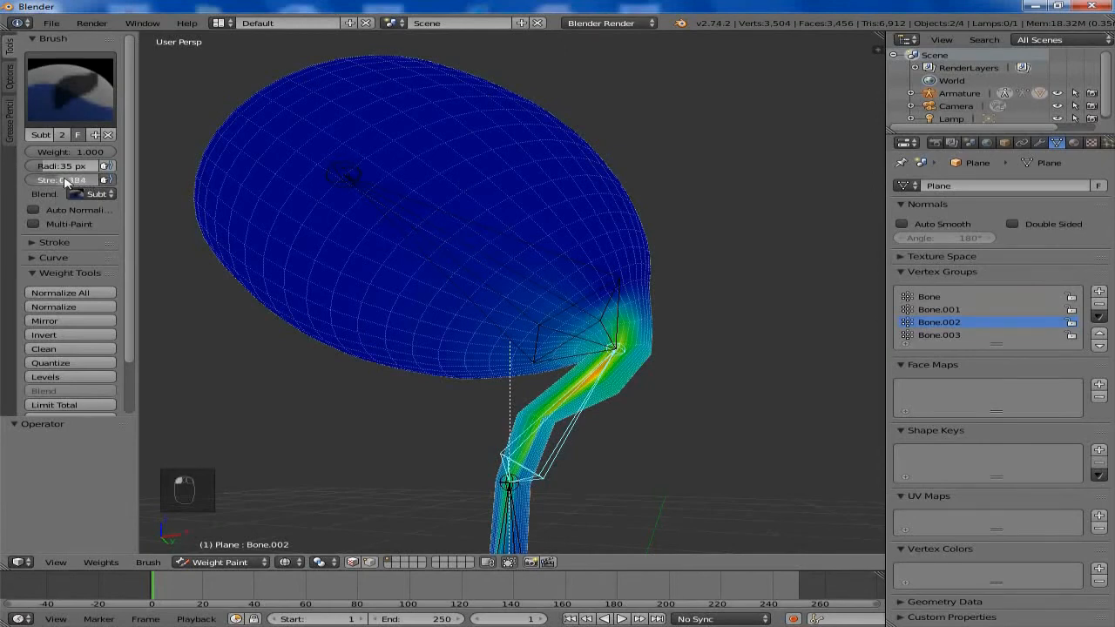
pyautogui.moveTo(66, 181); pyautogui.dragTo(61, 181)
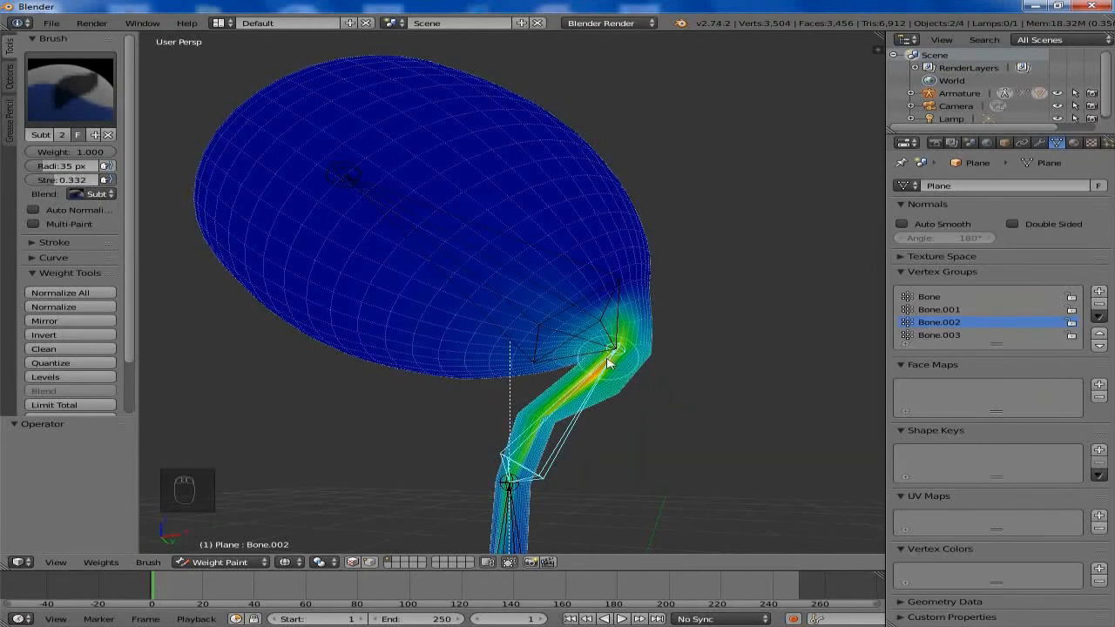
# - Subtract the upper stem bone's weight along the bent stem, lowering the brush strength to 0.134 and undoing excess strokes
pyautogui.moveTo(607, 364); pyautogui.dragTo(581, 390)
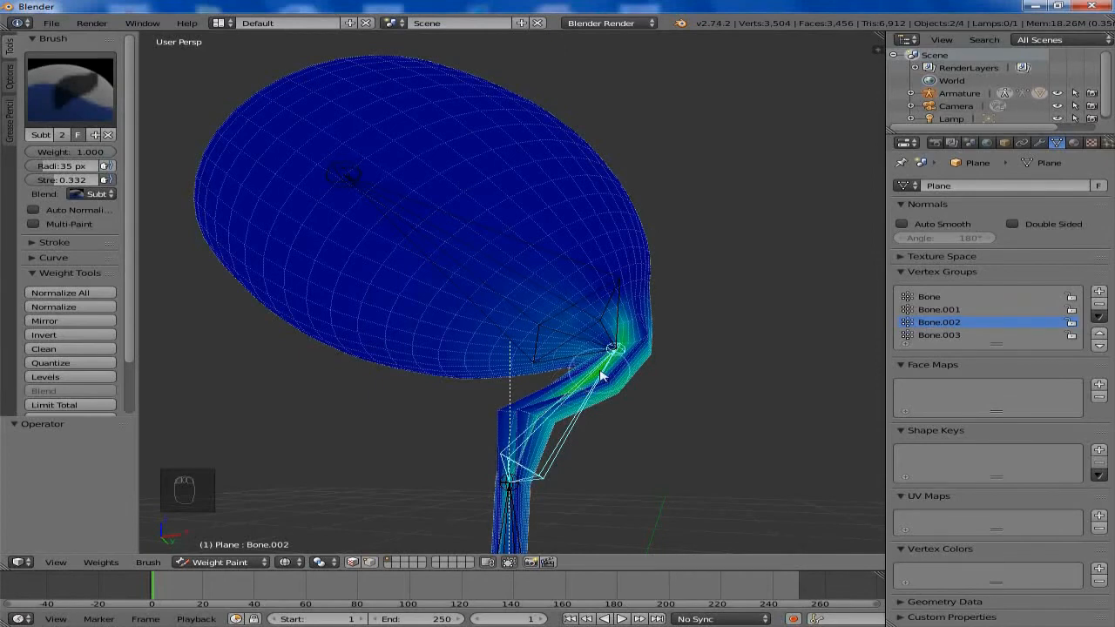
pyautogui.hotkey('ctrl', 'z')
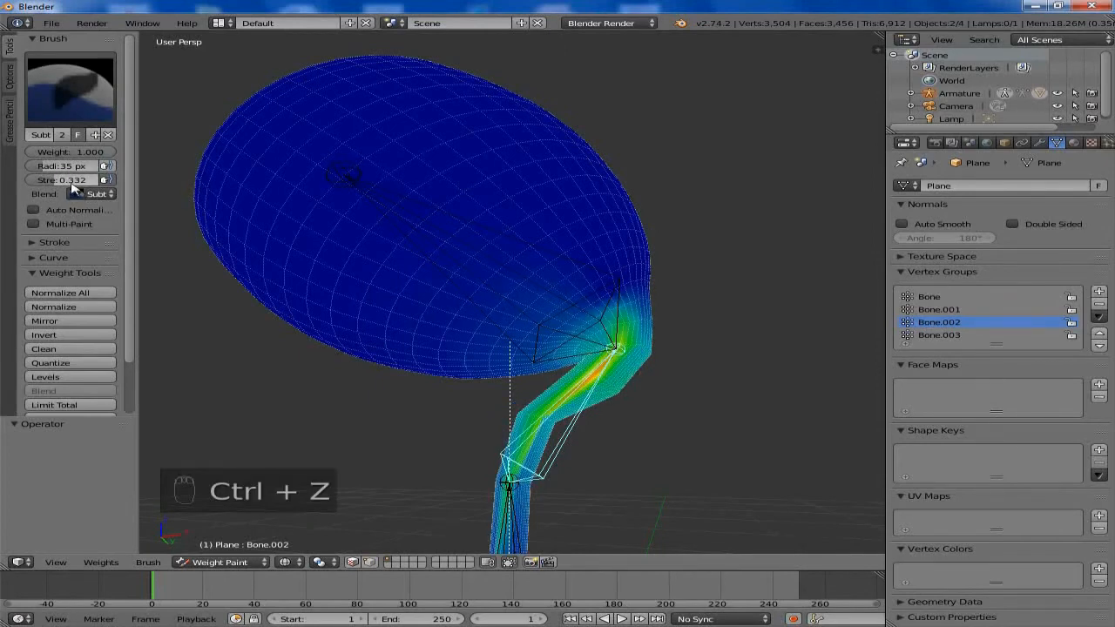
pyautogui.moveTo(72, 185); pyautogui.dragTo(50, 183)
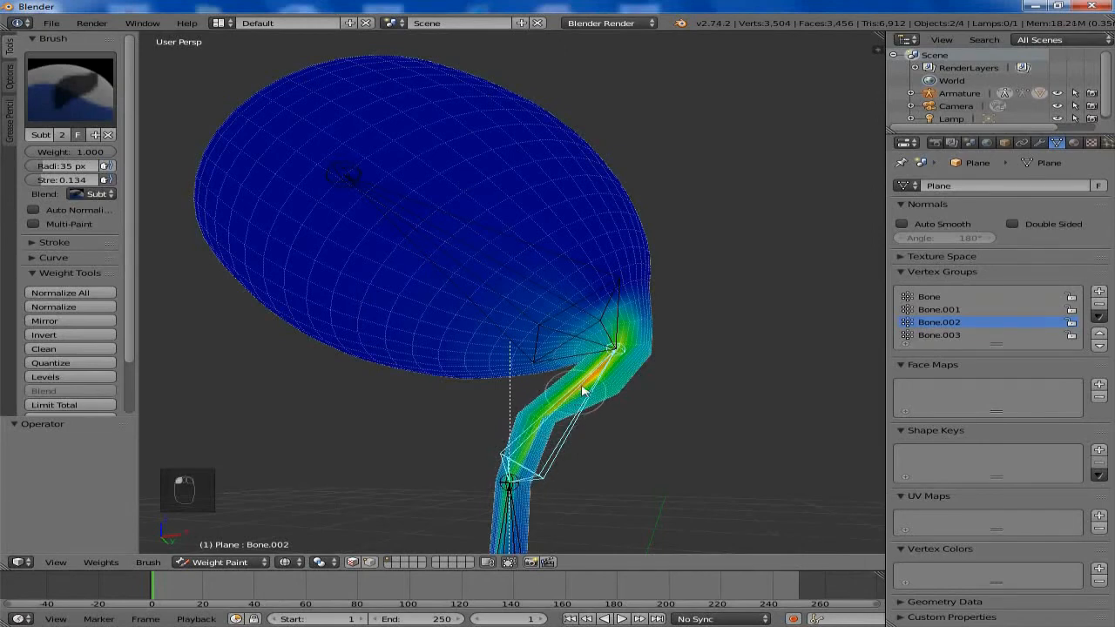
pyautogui.moveTo(588, 388); pyautogui.dragTo(593, 381)
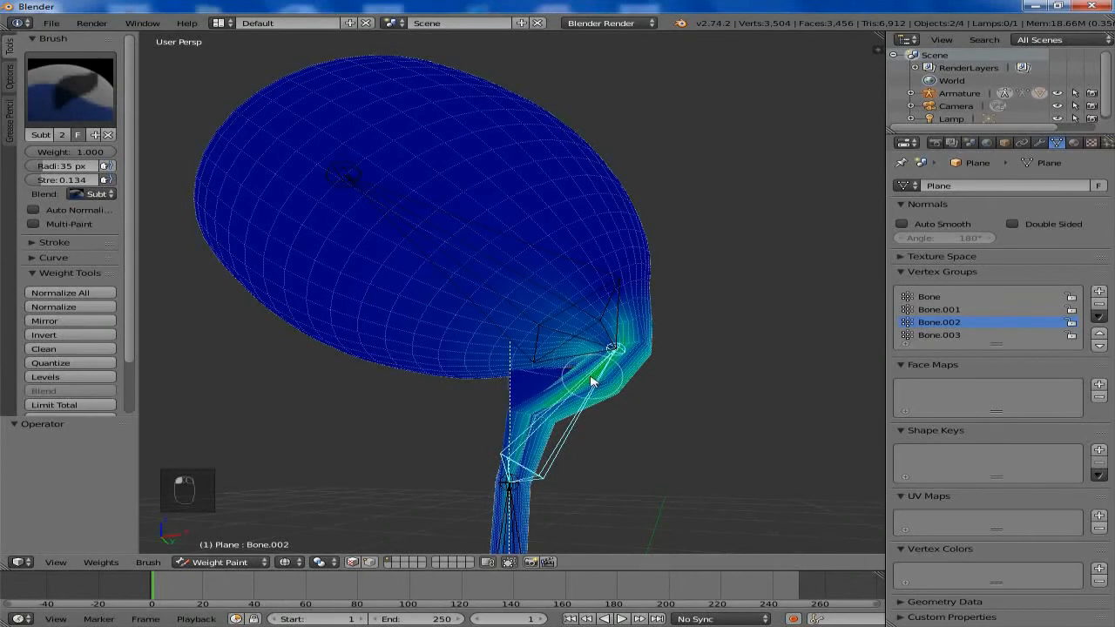
pyautogui.moveTo(590, 382)
pyautogui.mouseDown(button='middle')
pyautogui.moveTo(605, 341)
pyautogui.moveTo(378, 354)
pyautogui.moveTo(348, 369)
pyautogui.moveTo(640, 396)
pyautogui.mouseUp(button='middle')
pyautogui.hotkey('ctrl', 'z')
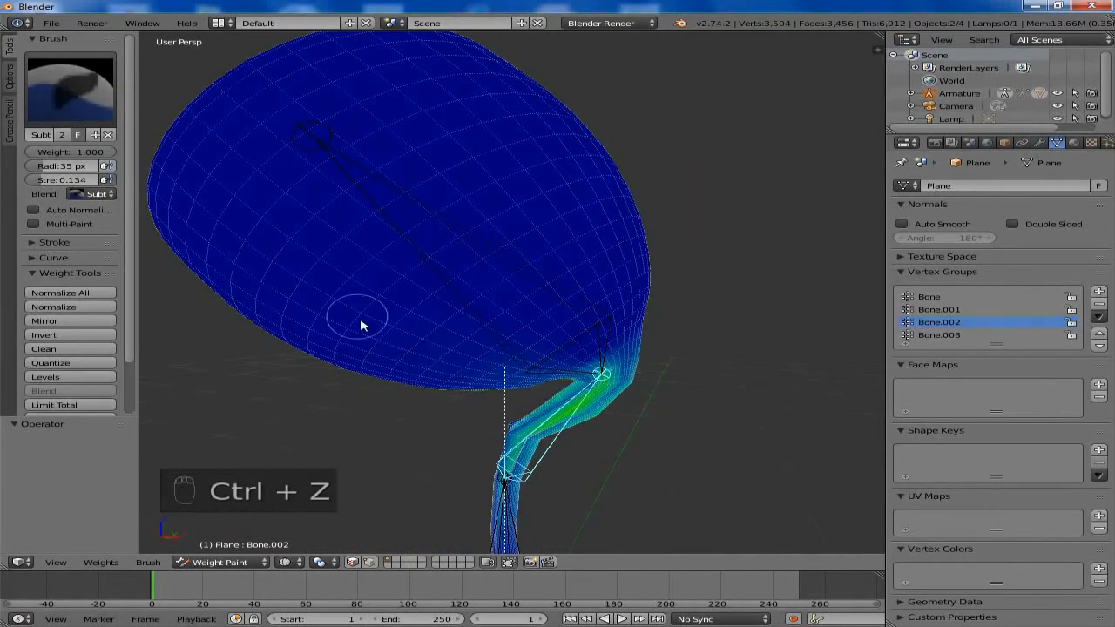
# - Switch the glass mesh to Object Mode and show it with solid shading
pyautogui.press('Tab')
pyautogui.press('Tab')
pyautogui.click(234, 563)
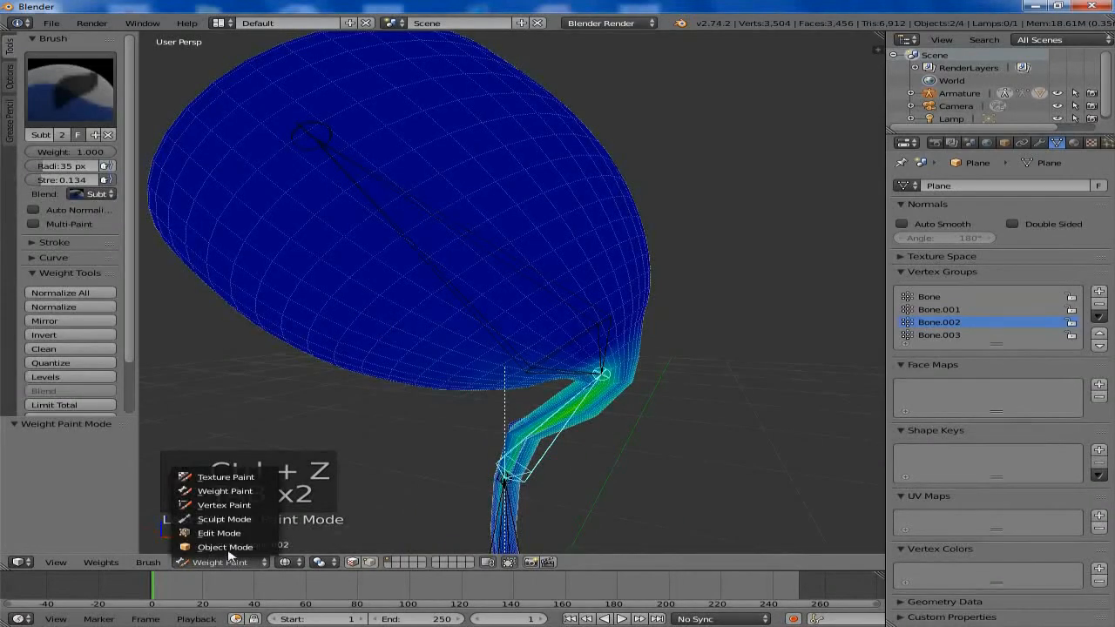
pyautogui.click(228, 545)
pyautogui.press('z')
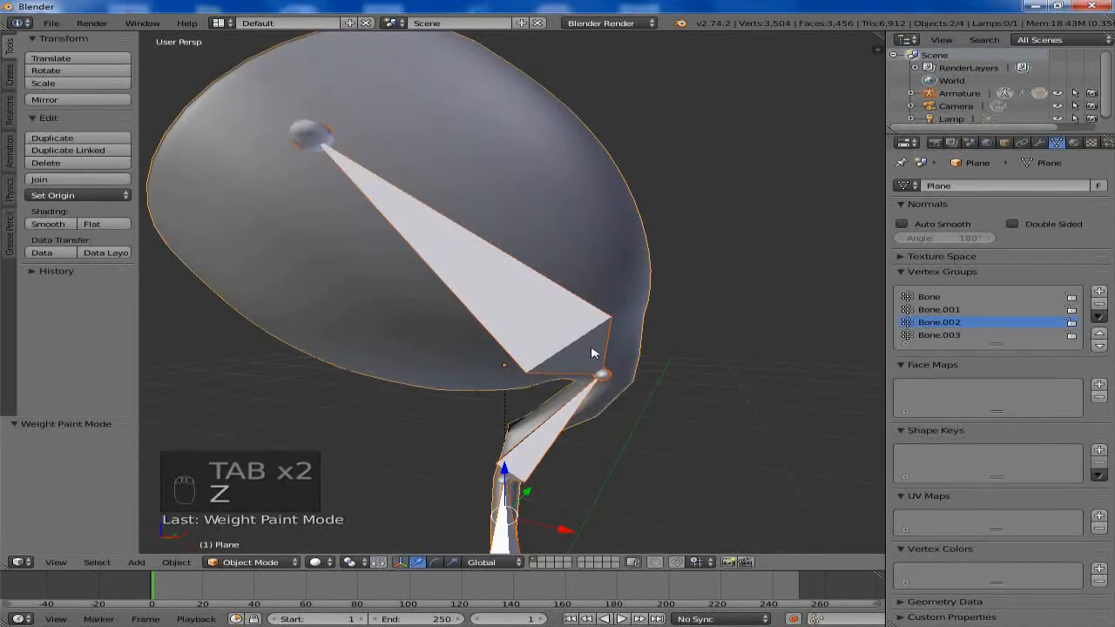
# - Select all bones of the armature in Pose Mode and clear their rotation
pyautogui.scroll(-5, 584, 348)
pyautogui.moveTo(548, 281); pyautogui.dragTo(548, 281, button='middle')
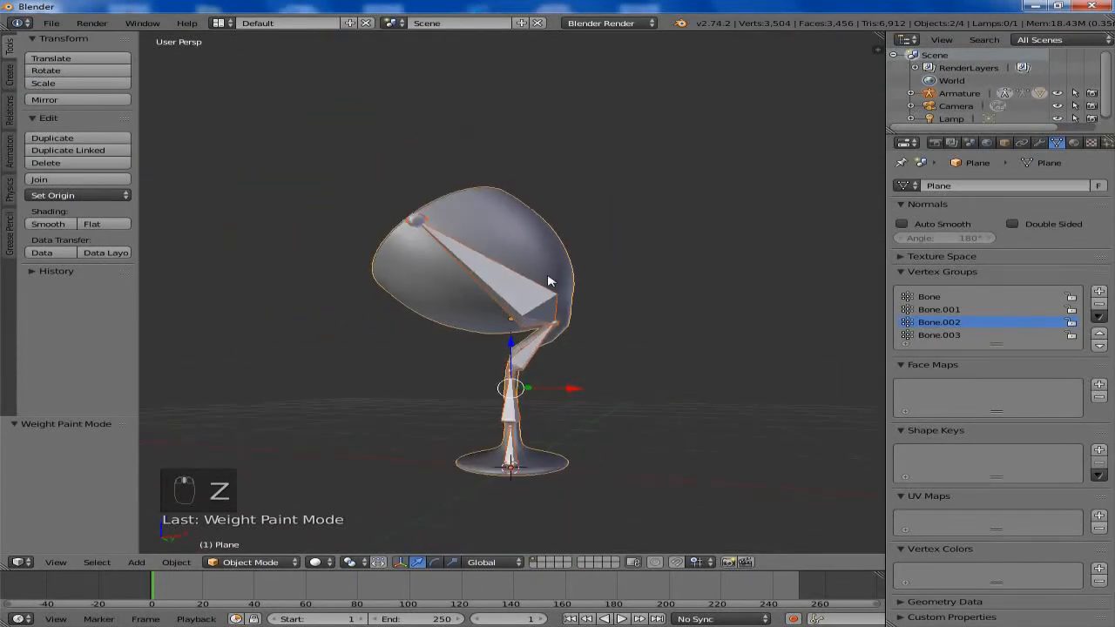
pyautogui.rightClick(542, 294)
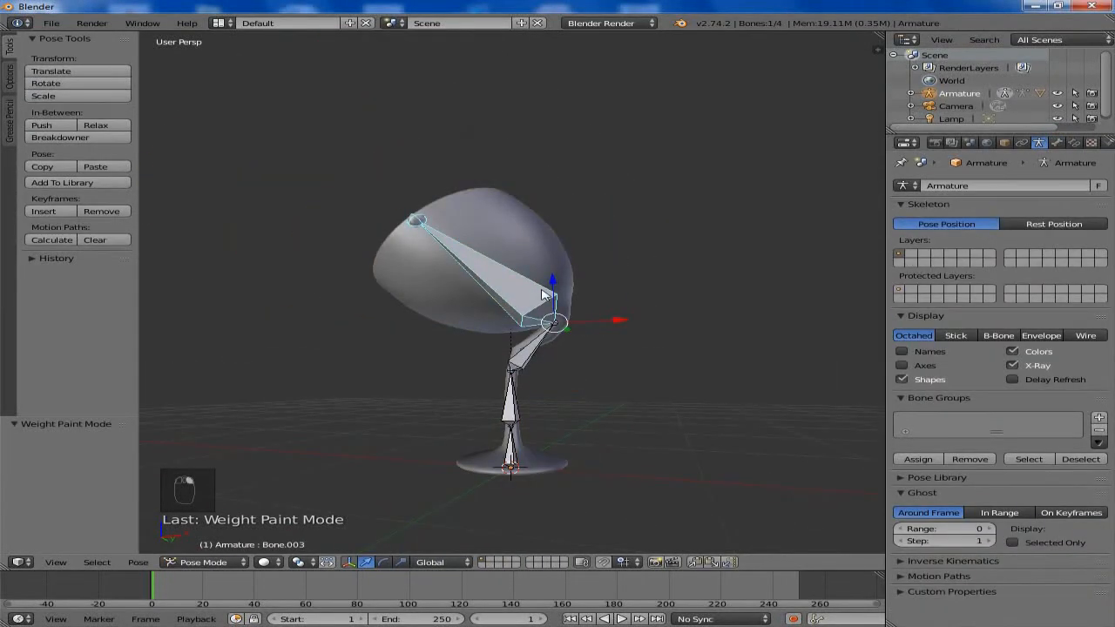
pyautogui.press('a')
pyautogui.press('a')
pyautogui.press('a')
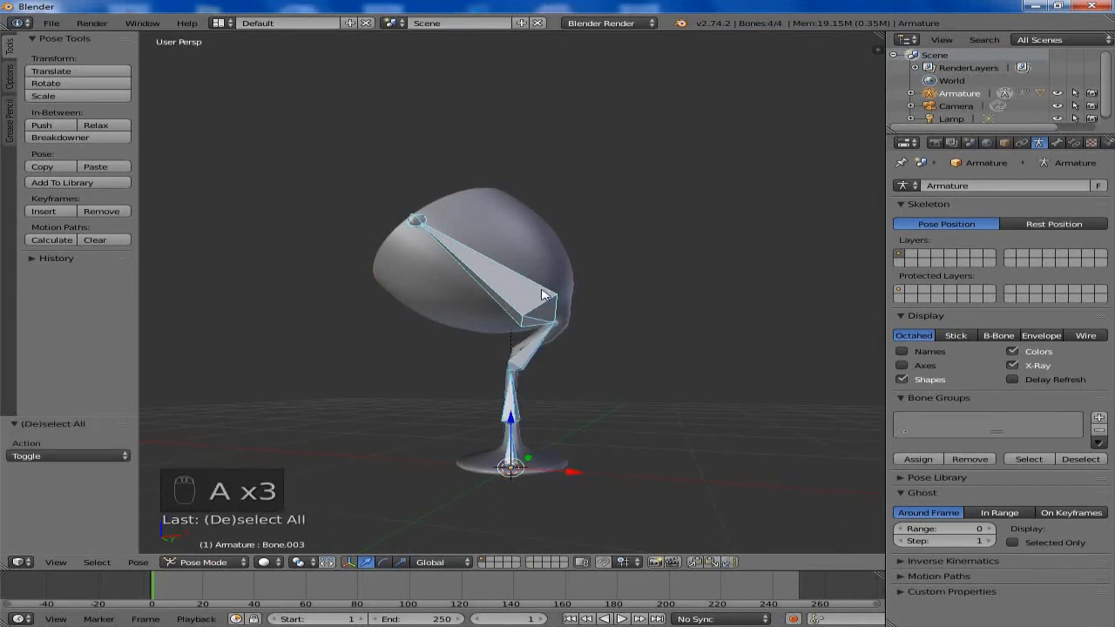
pyautogui.hotkey('alt', 'r')
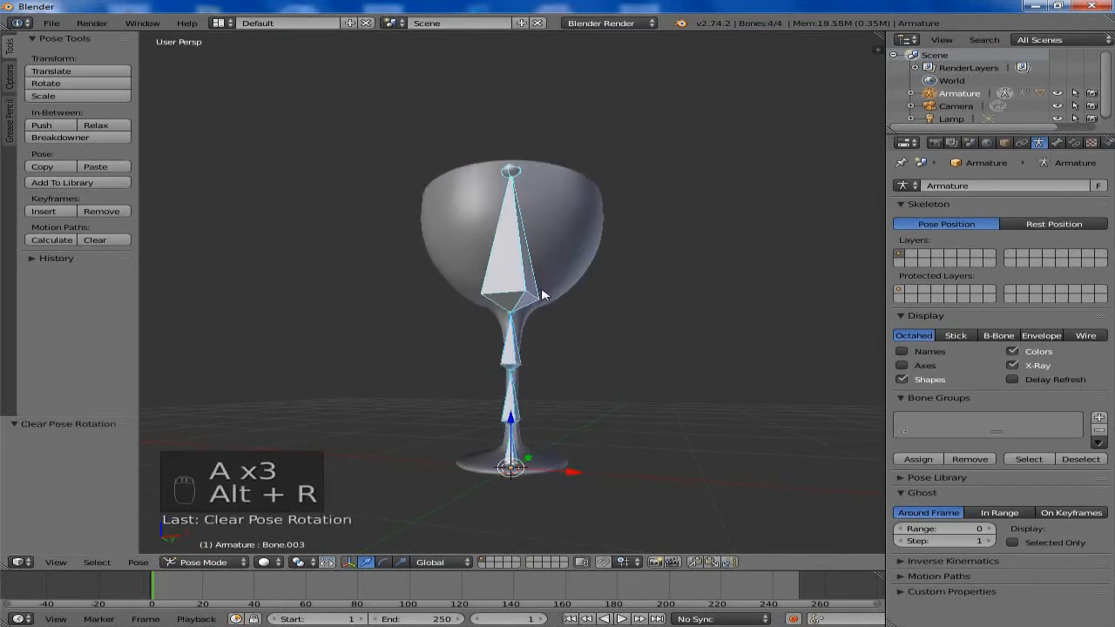
# - In the armature's Edit Mode, extrude a new bone from the bowl bone's tip by about -1.018 along Y
pyautogui.scroll(5, 542, 295)
pyautogui.scroll(-4, 508, 273)
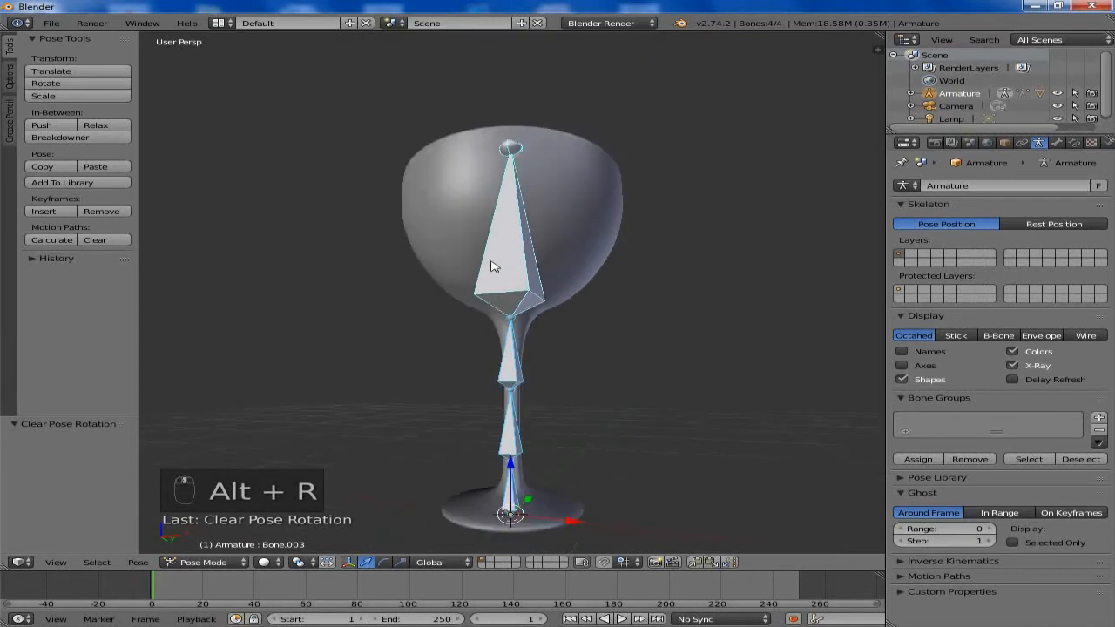
pyautogui.moveTo(496, 266); pyautogui.dragTo(711, 308, button='middle')
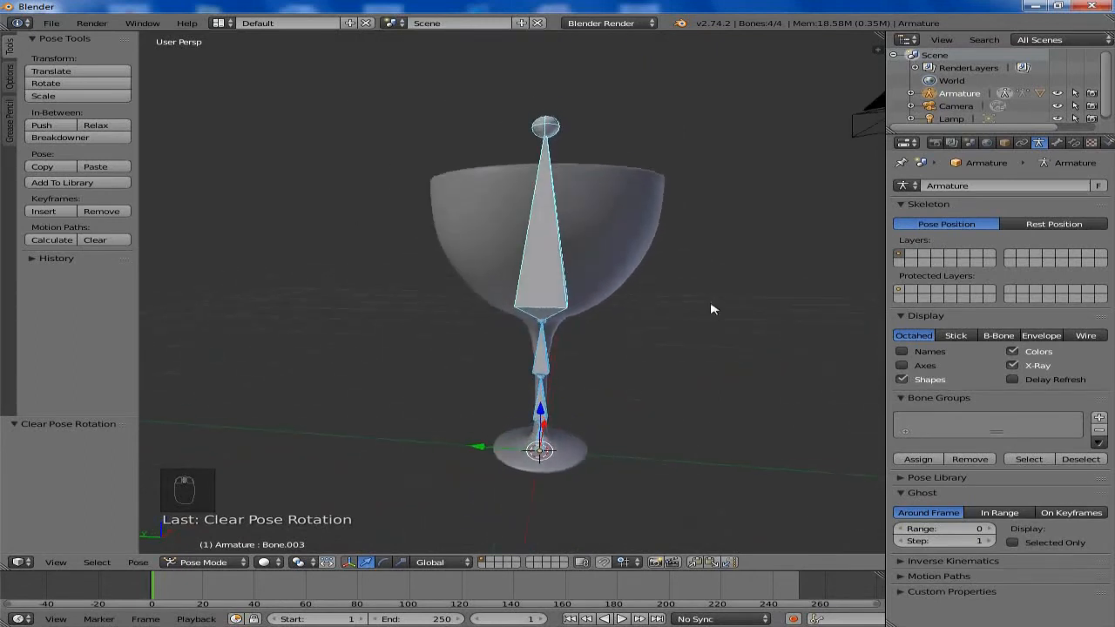
pyautogui.press('Tab')
pyautogui.rightClick(545, 127)
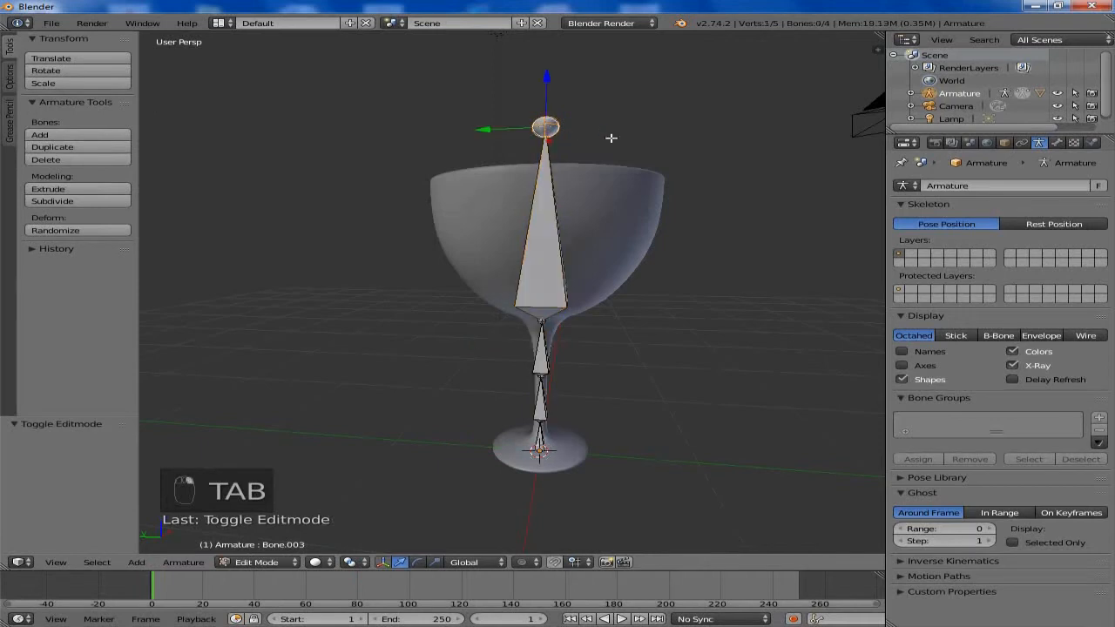
pyautogui.press('e')
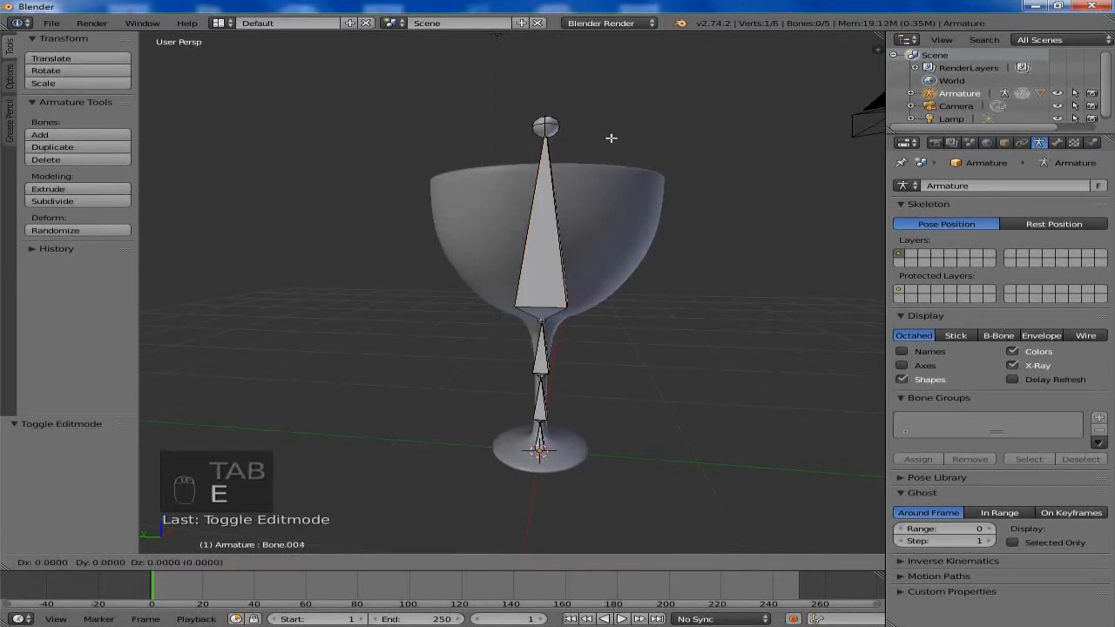
pyautogui.press('z')
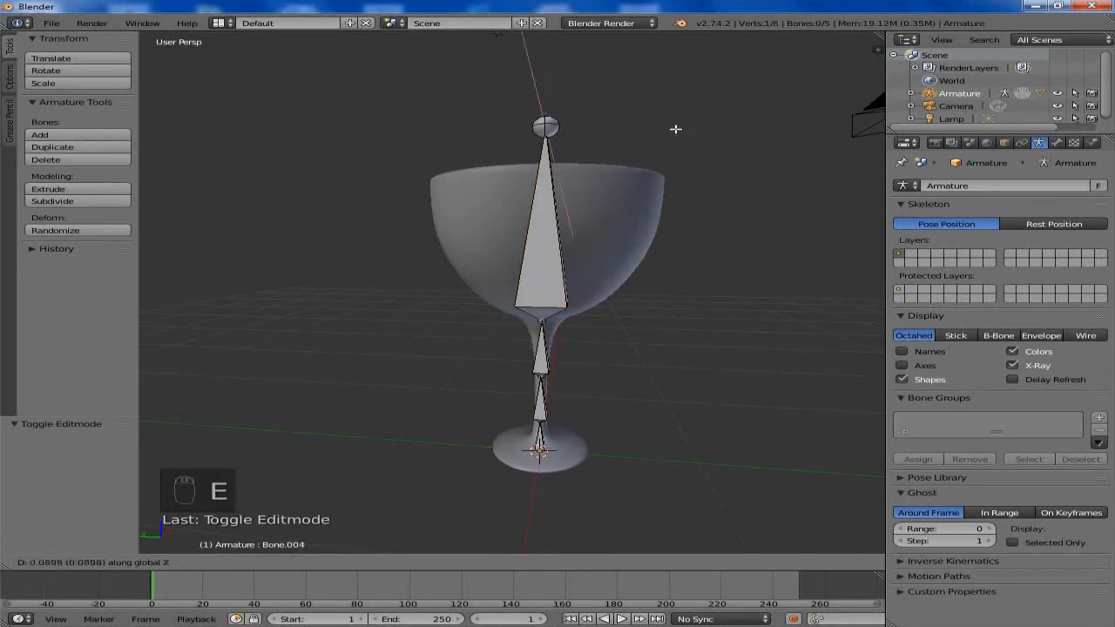
pyautogui.press('y')
pyautogui.click(811, 127)
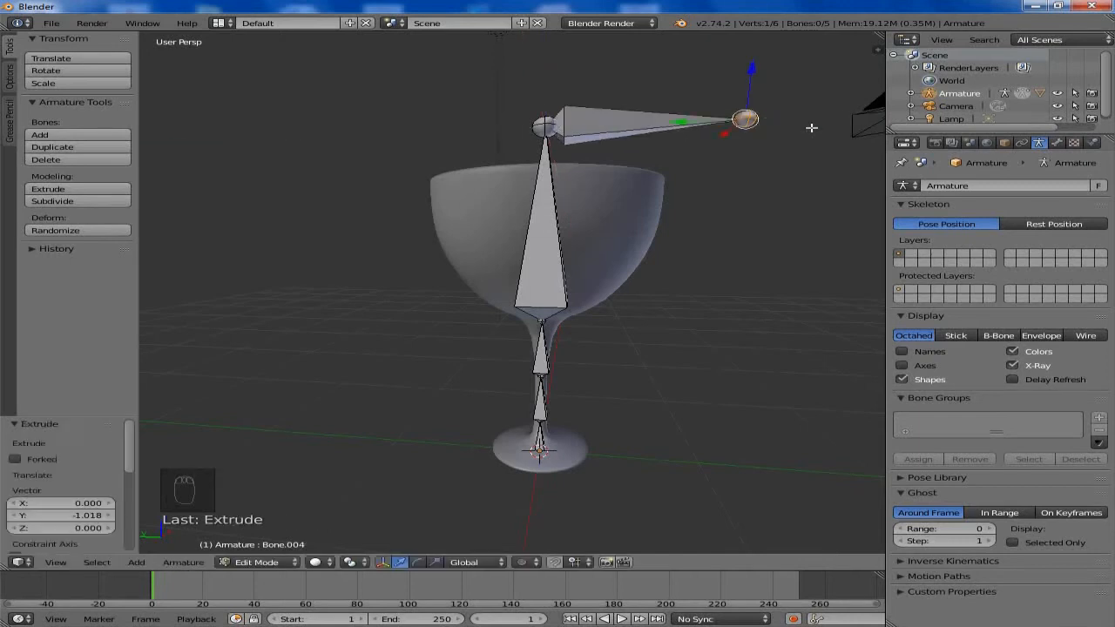
# - Clear the new bone's parent and move it about -0.29 along Y, away from the bowl bone's tip
pyautogui.rightClick(606, 117)
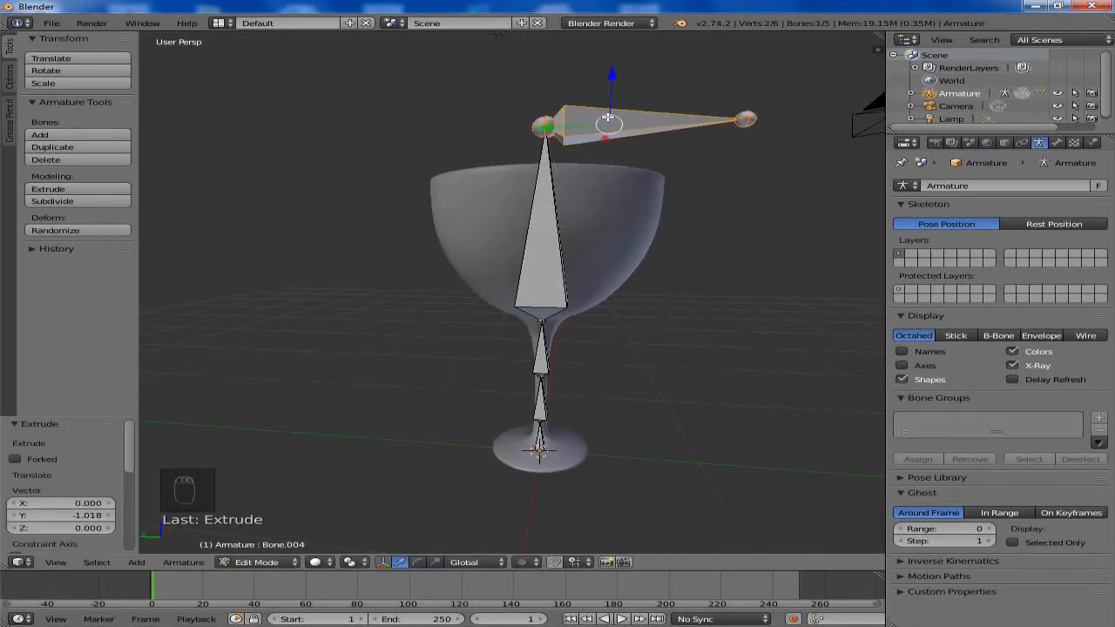
pyautogui.hotkey('alt', 'p')
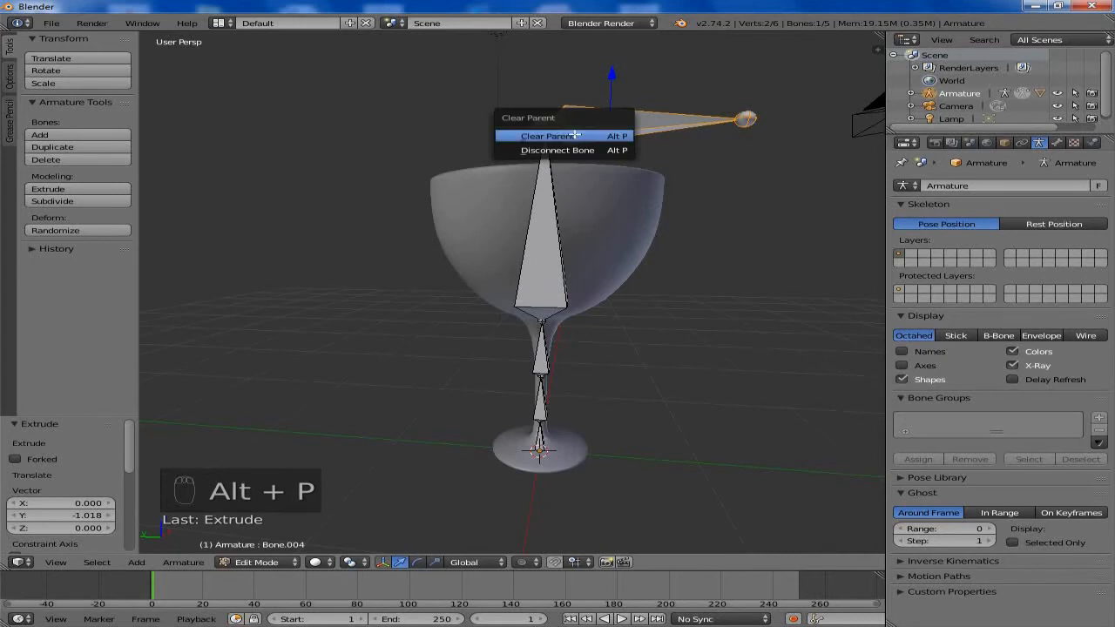
pyautogui.click(573, 135)
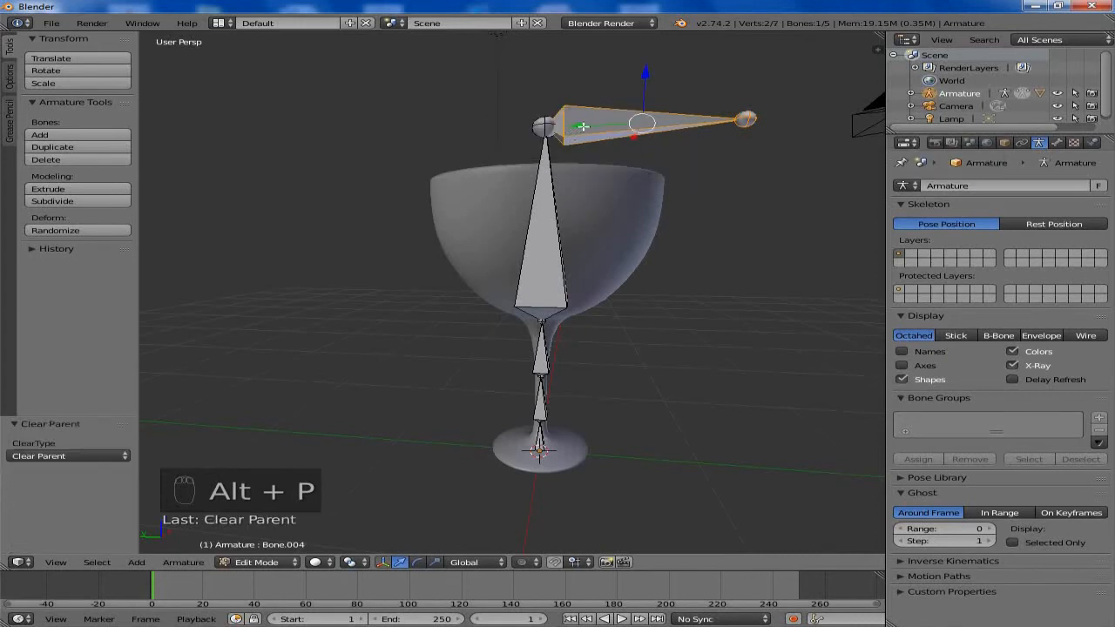
pyautogui.moveTo(582, 126); pyautogui.dragTo(643, 124)
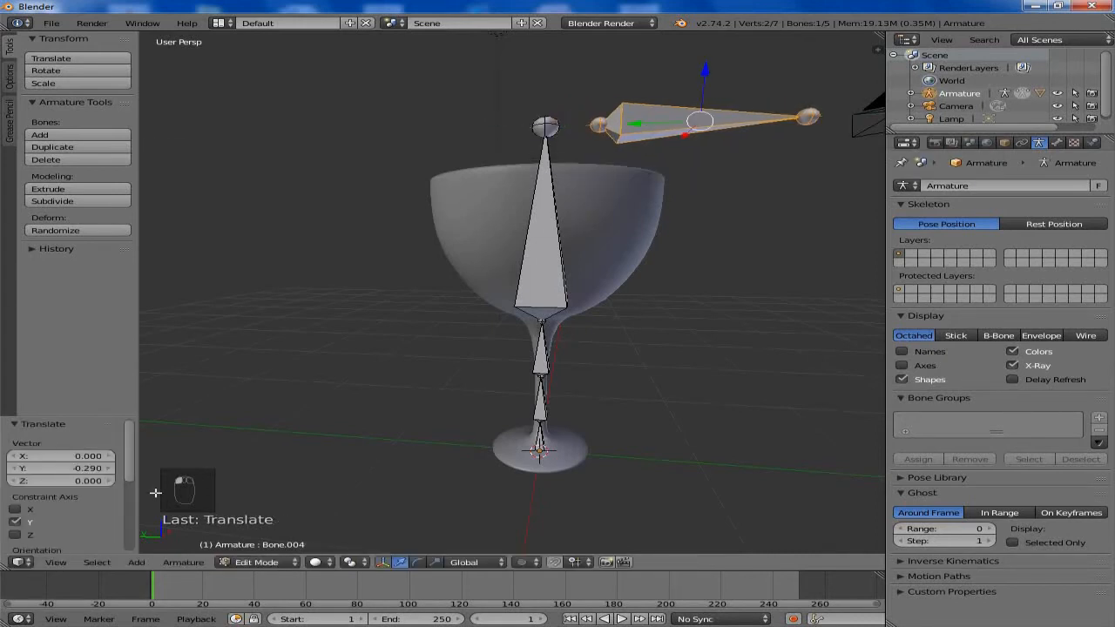
# - In Pose Mode, add an IK constraint to the bowl bone with the separate control bone as its target
pyautogui.click(266, 563)
pyautogui.click(261, 521)
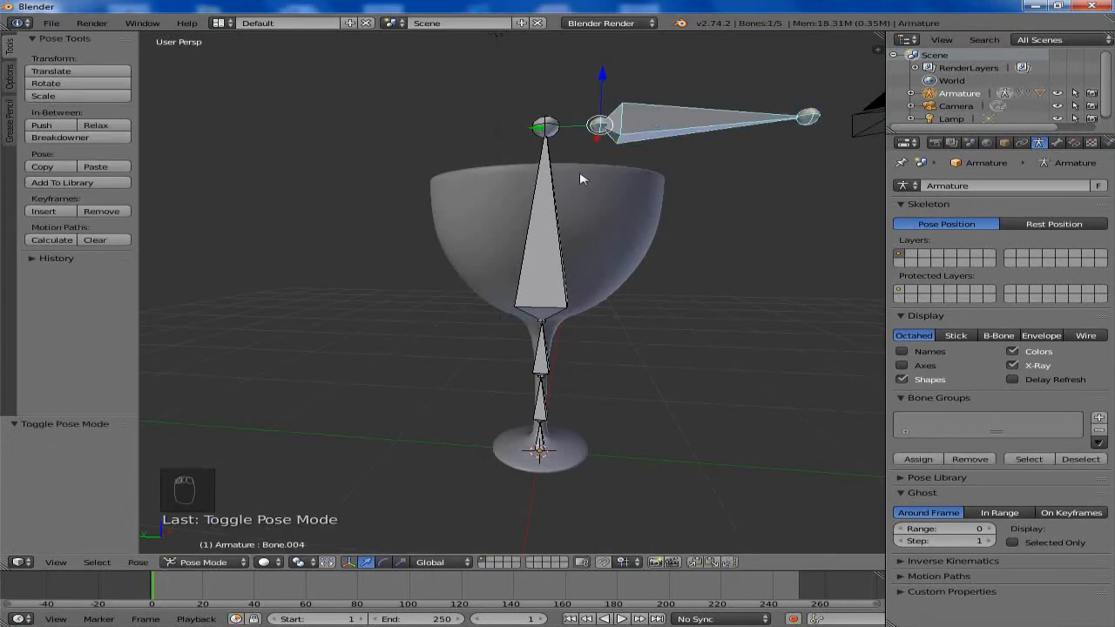
pyautogui.rightClick(552, 202)
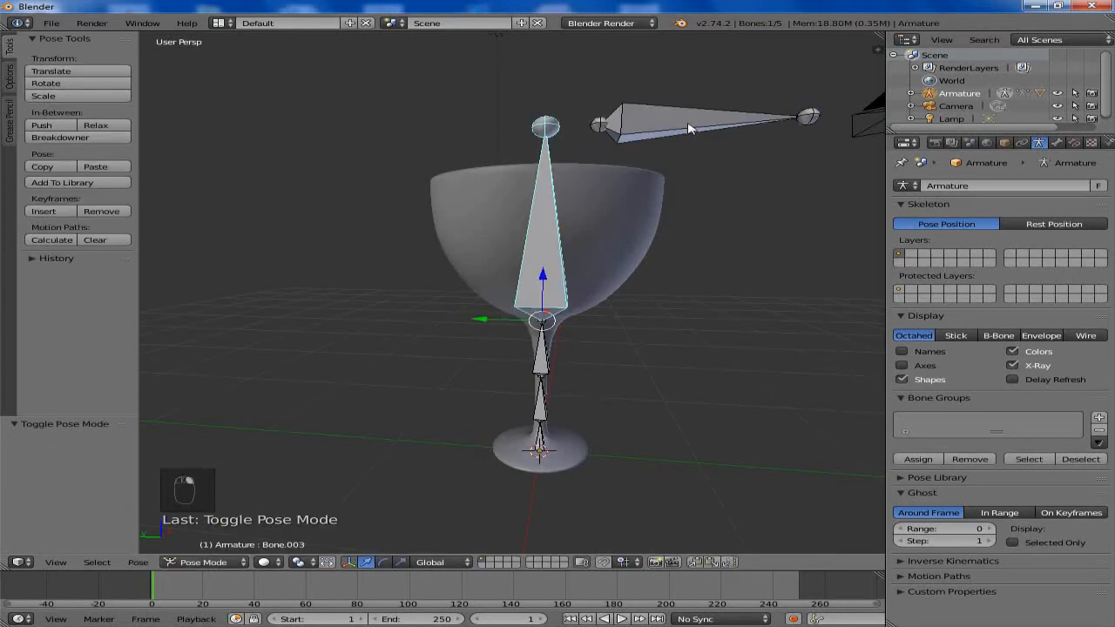
pyautogui.keyDown('shift'); pyautogui.rightClick(688, 129); pyautogui.keyUp('shift')
pyautogui.keyDown('shift'); pyautogui.rightClick(552, 228); pyautogui.keyUp('shift')
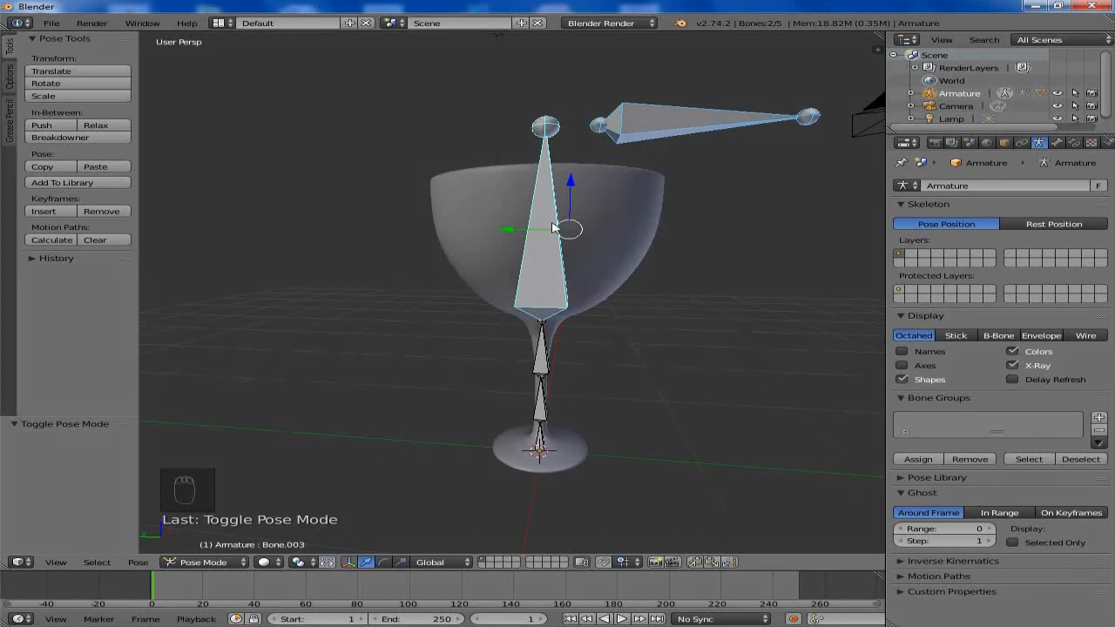
pyautogui.hotkey('shift', 'i')
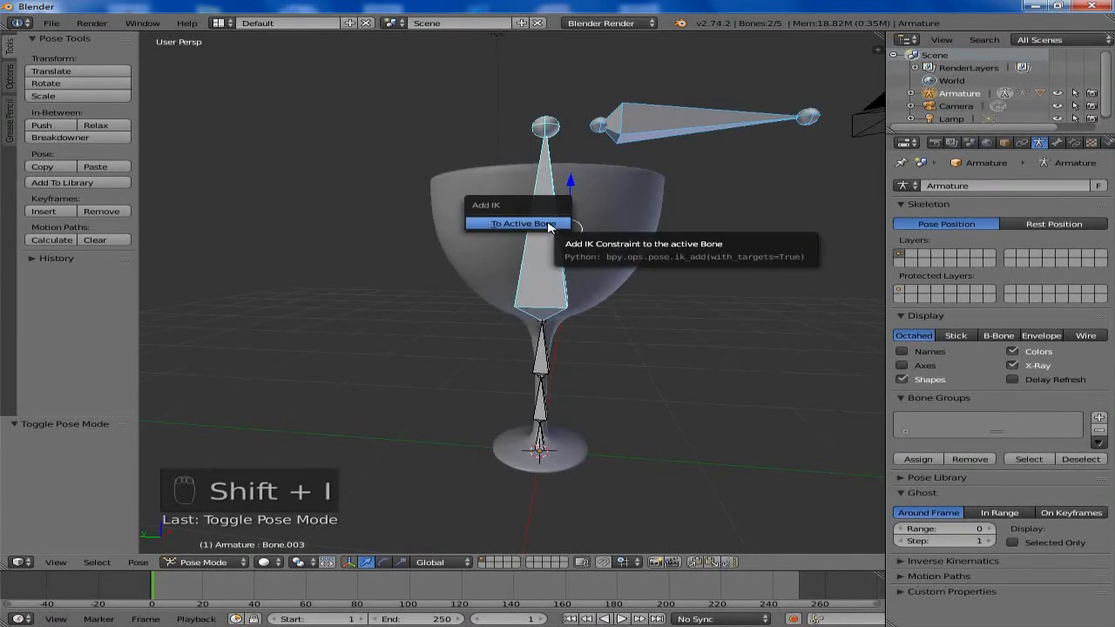
pyautogui.click(548, 224)
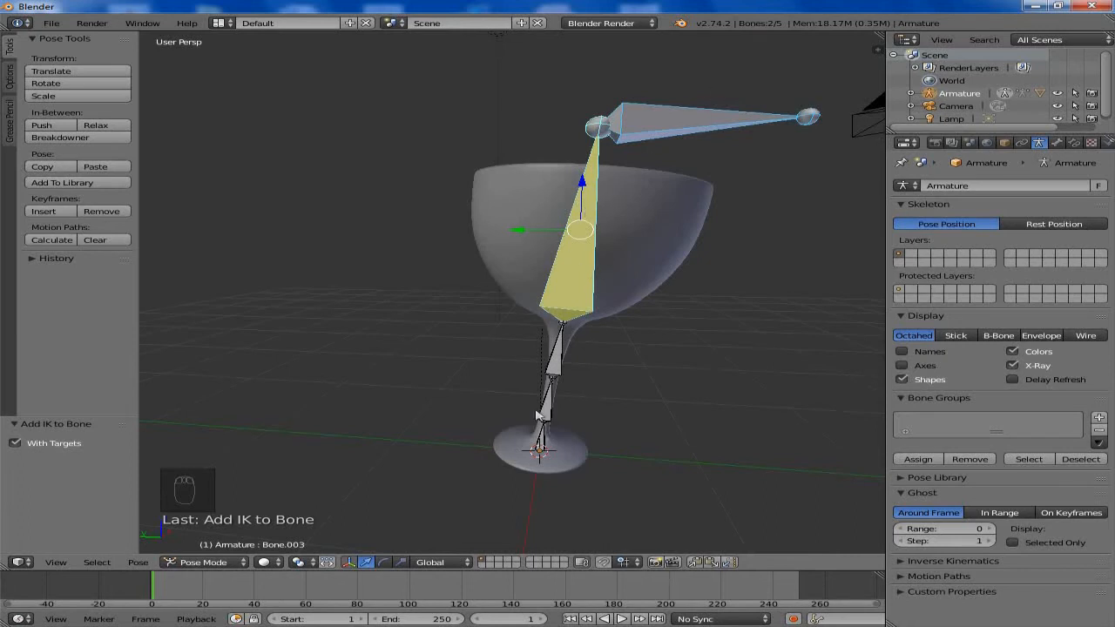
# - Set the chain length of the bowl bone's IK constraint to 3
pyautogui.rightClick(588, 231)
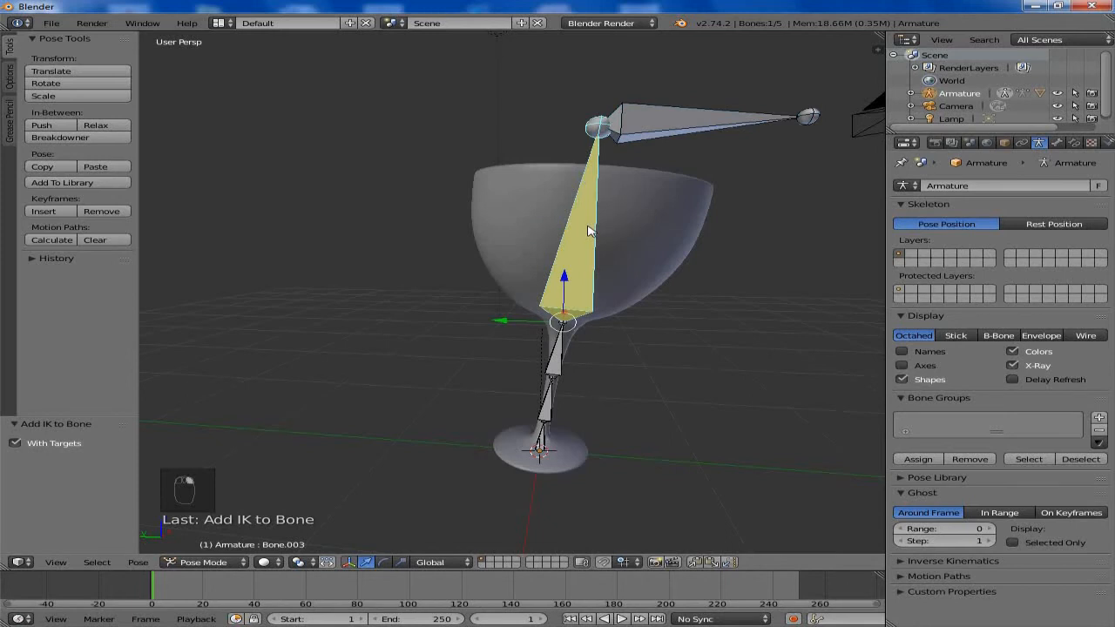
pyautogui.click(1058, 142)
pyautogui.click(1073, 144)
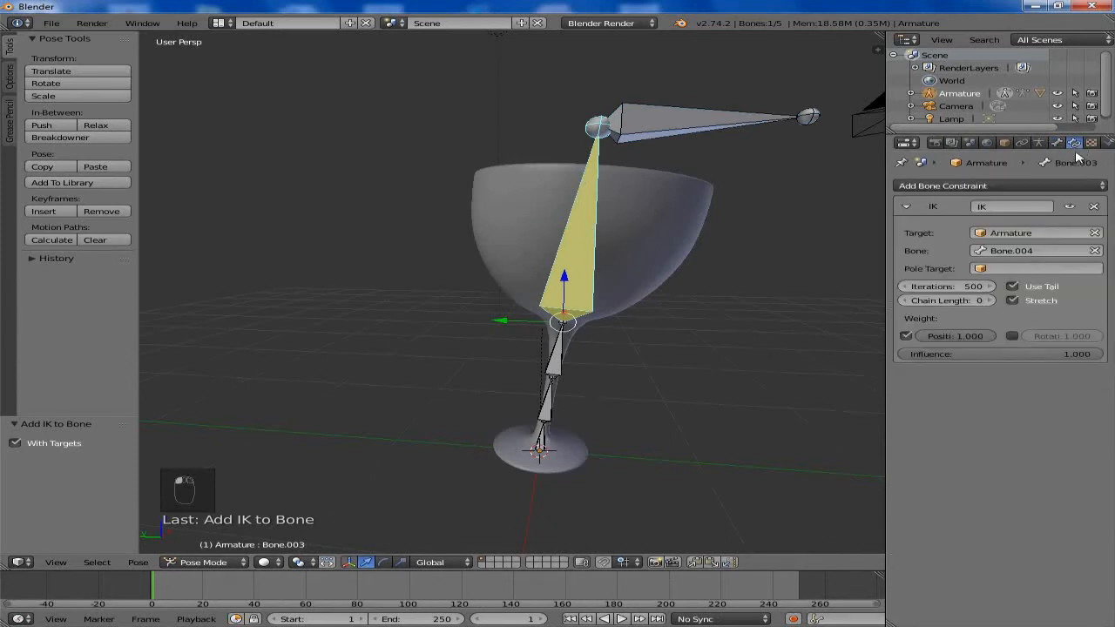
pyautogui.click(990, 300)
pyautogui.click(990, 301)
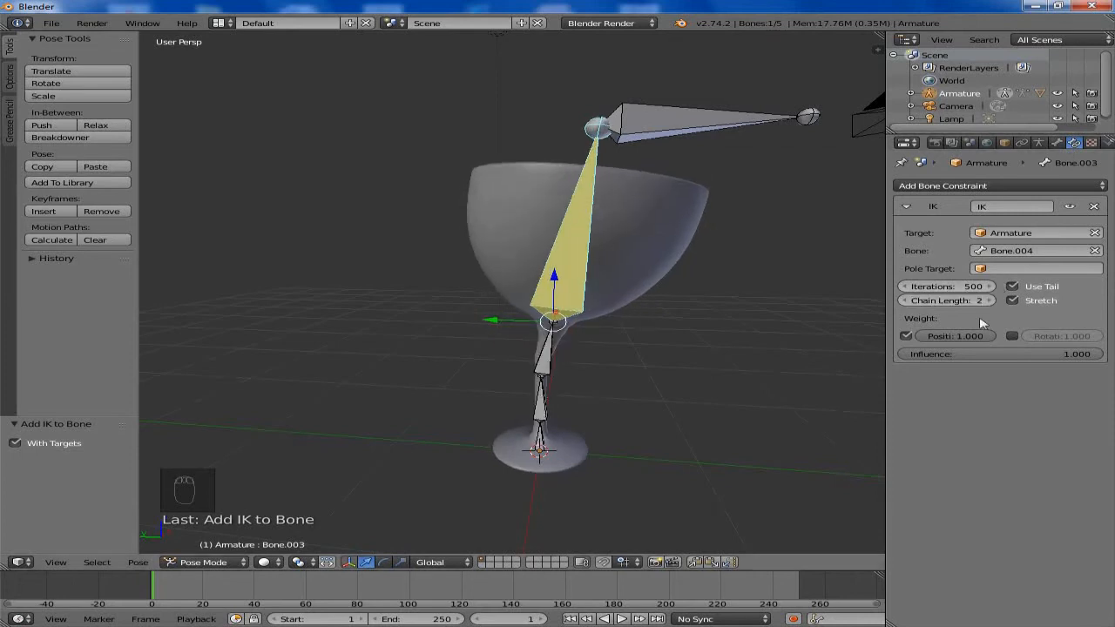
pyautogui.click(990, 300)
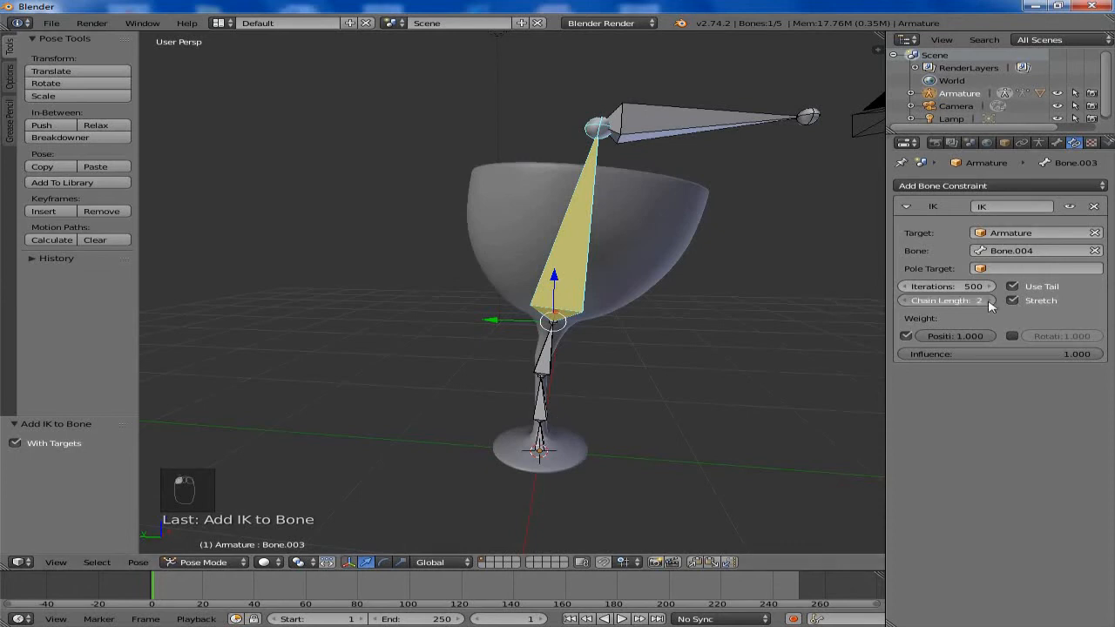
# - Move the control bone by about -0.108 in X, 0.083 in Y and -0.524 in Z to bend the glass
pyautogui.rightClick(686, 128)
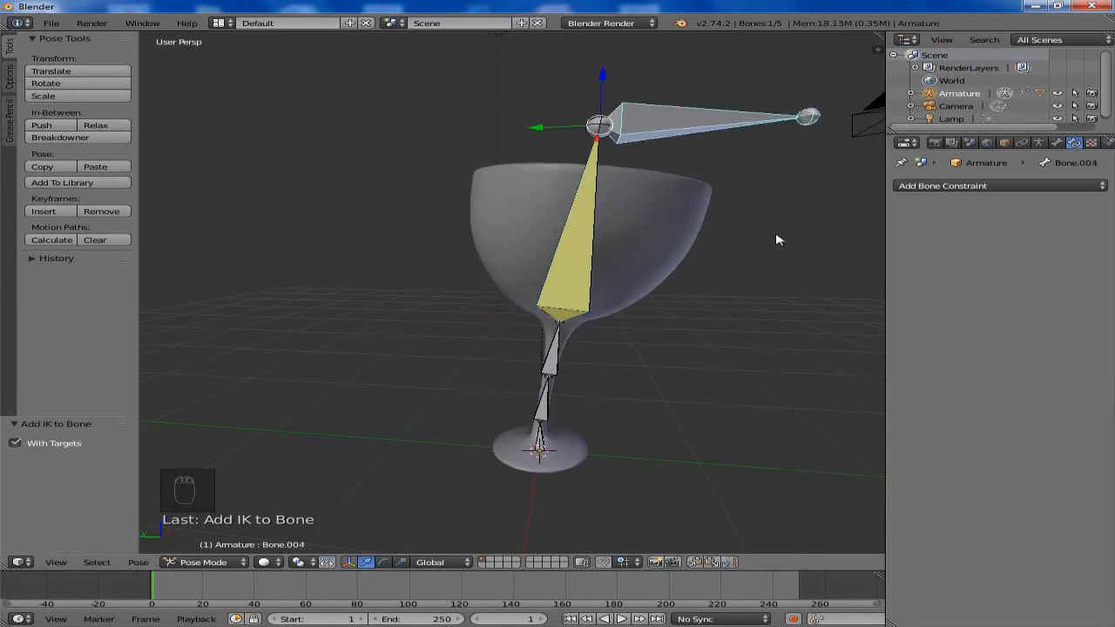
pyautogui.press('g')
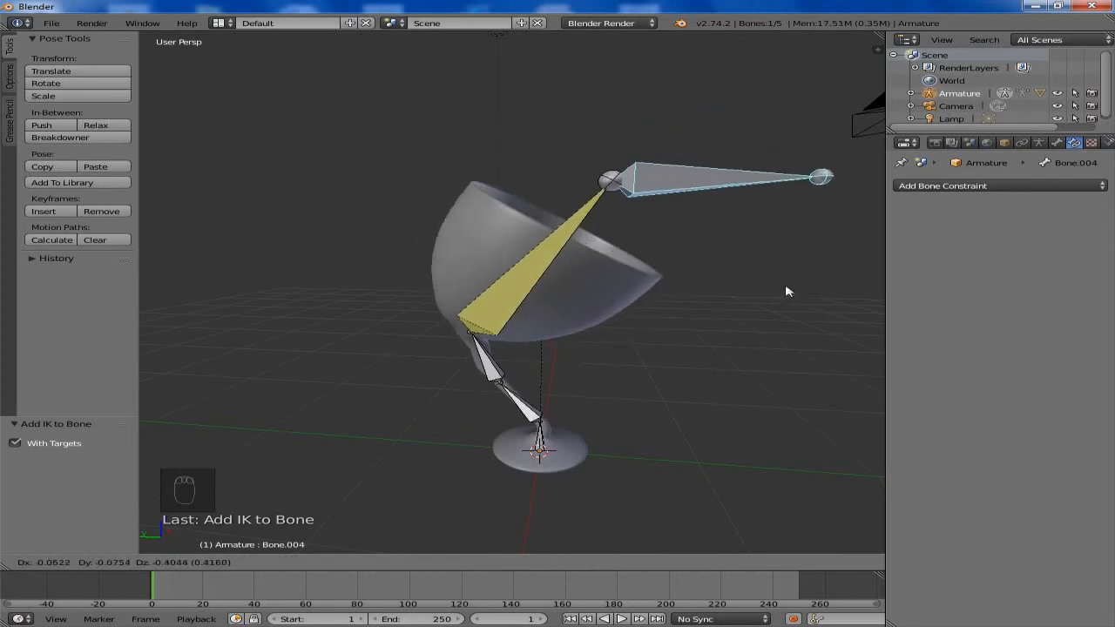
pyautogui.click(757, 310)
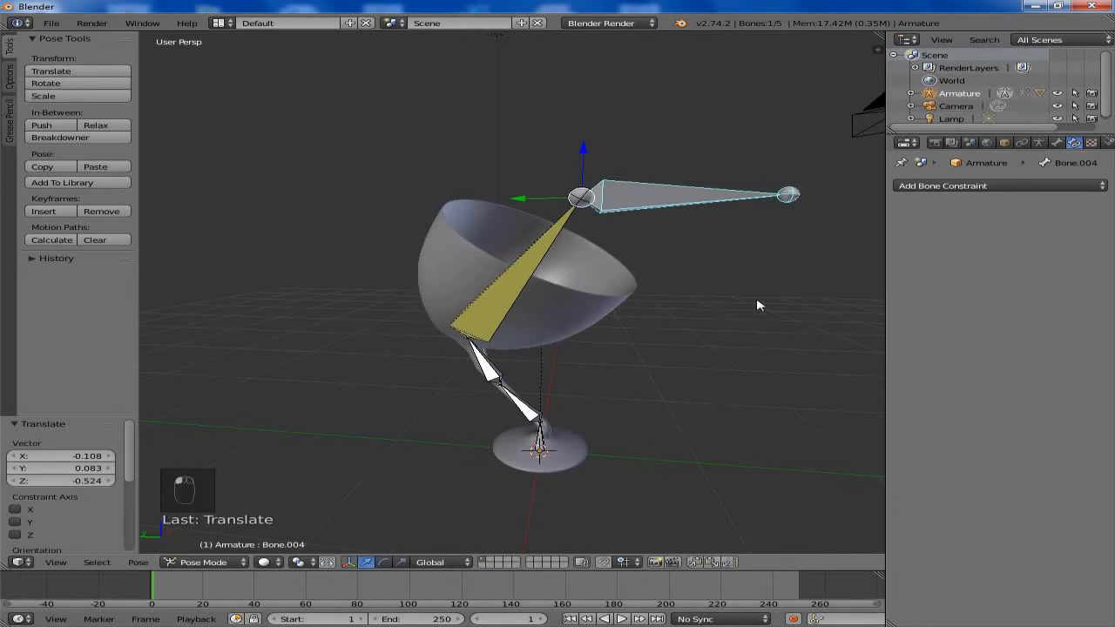
pyautogui.moveTo(756, 305); pyautogui.dragTo(450, 255, button='middle')
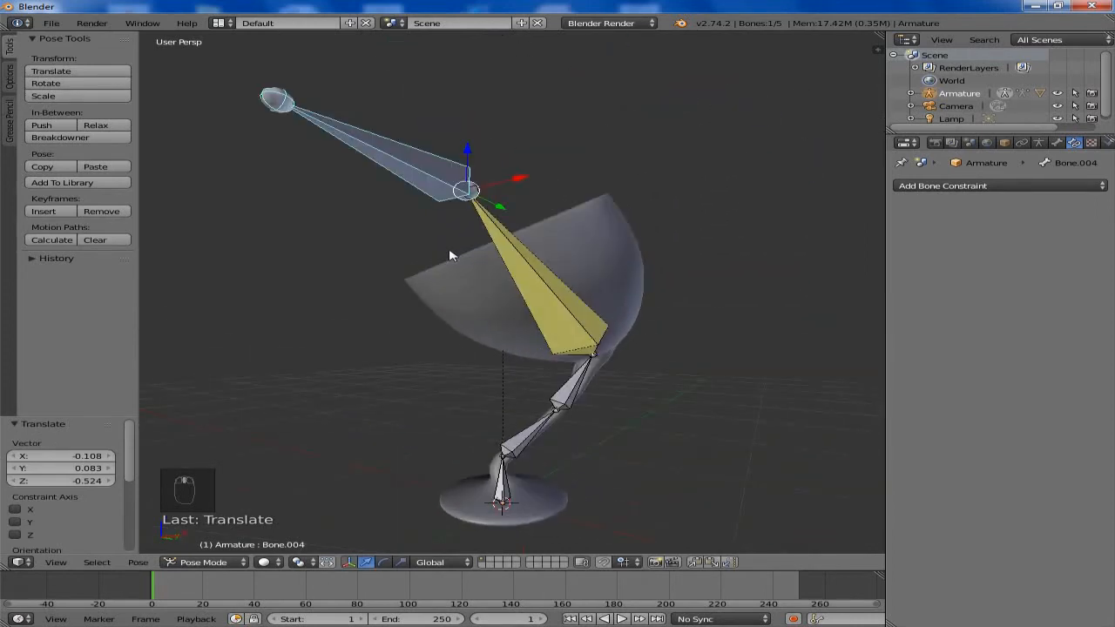
pyautogui.scroll(-2, 450, 255)
# - Switch the render engine to Cycles Render and give the glass mesh a new material with a Glass BSDF surface
pyautogui.rightClick(594, 256)
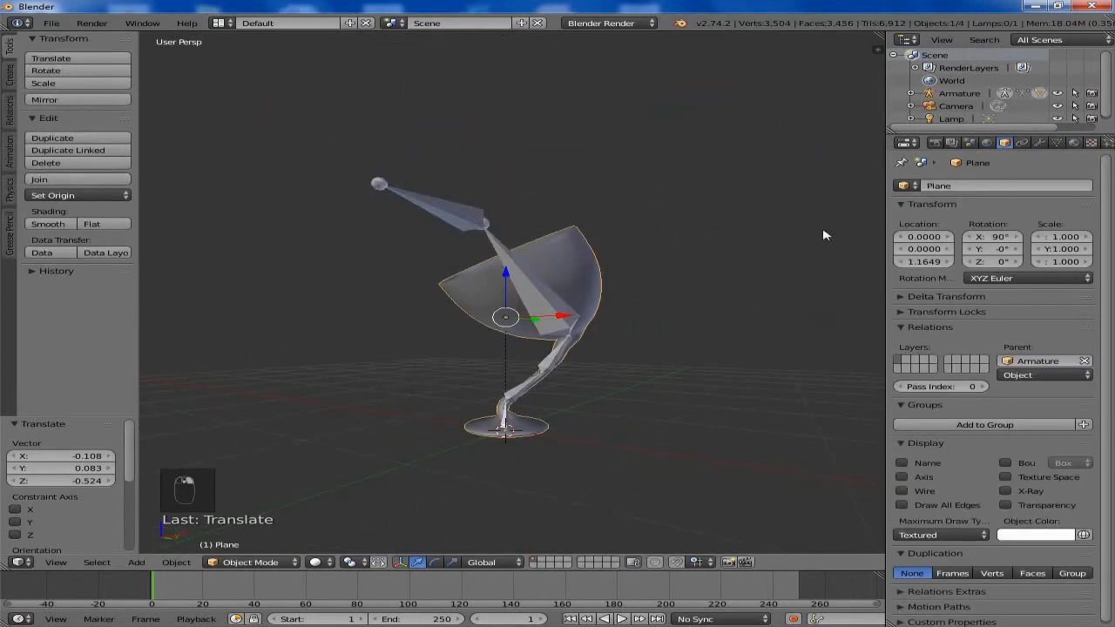
pyautogui.click(626, 24)
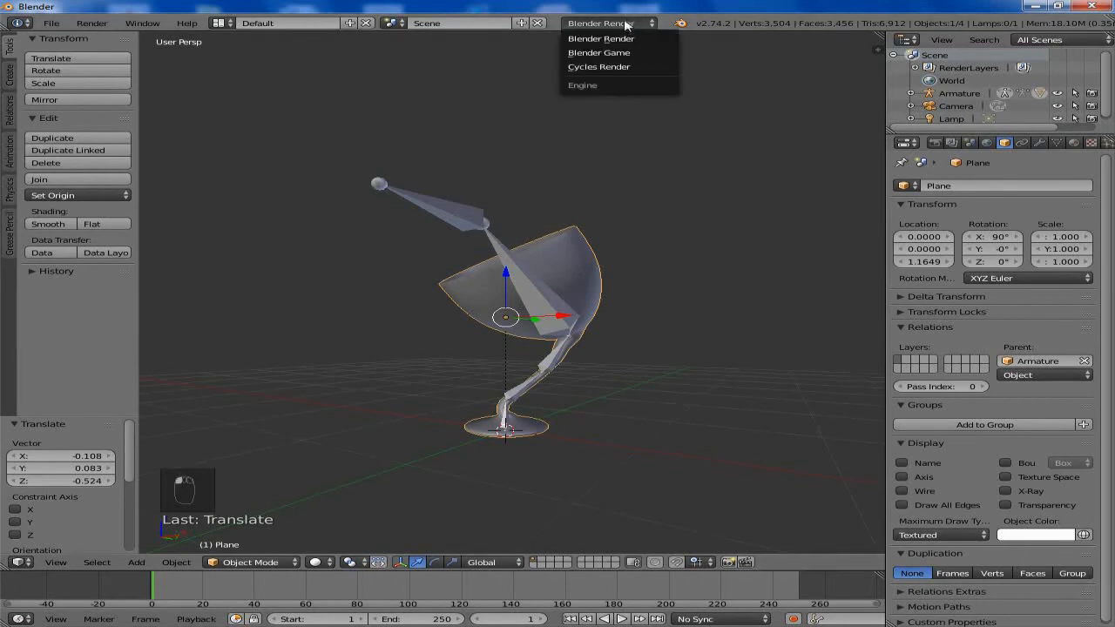
pyautogui.click(612, 67)
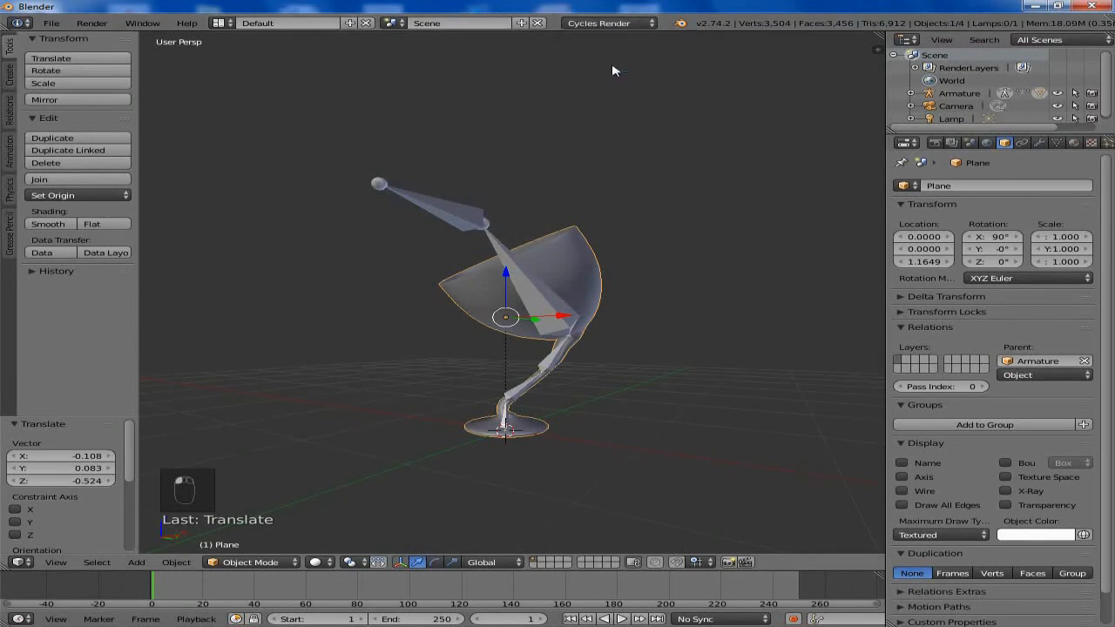
pyautogui.click(1075, 143)
pyautogui.click(979, 226)
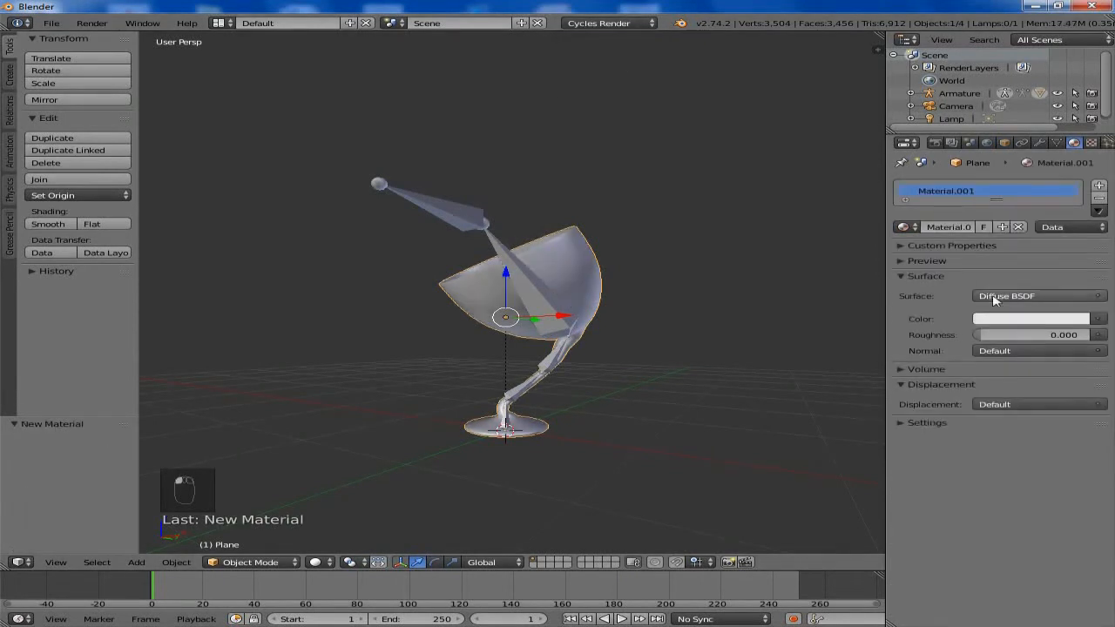
pyautogui.click(993, 299)
pyautogui.click(902, 389)
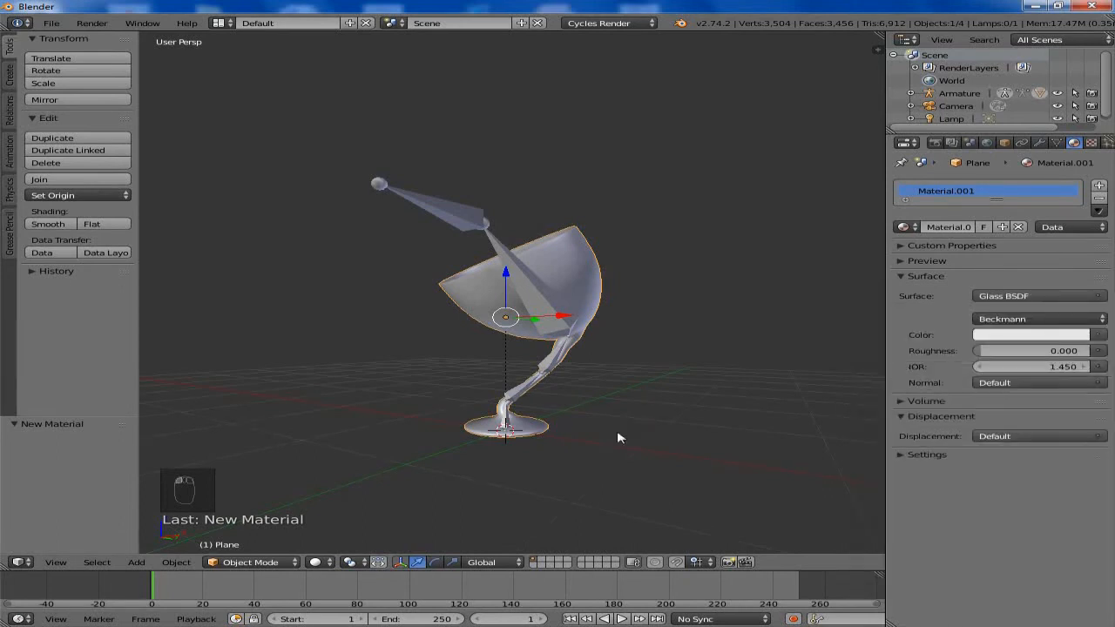
# - Enable nodes for the world and brighten its background color to light grey
pyautogui.click(989, 143)
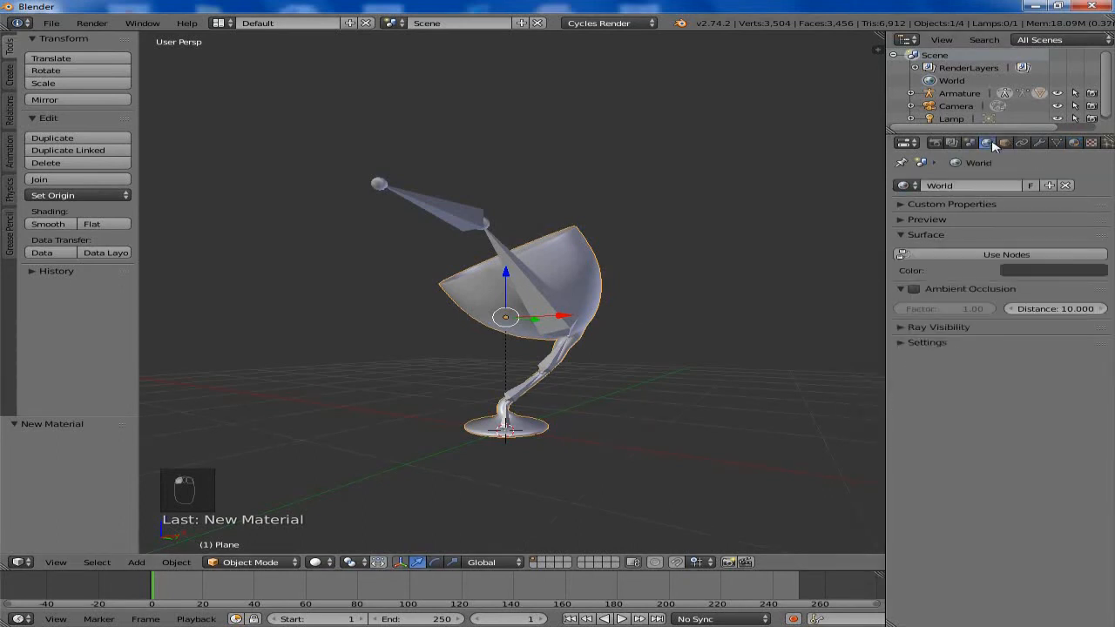
pyautogui.click(981, 256)
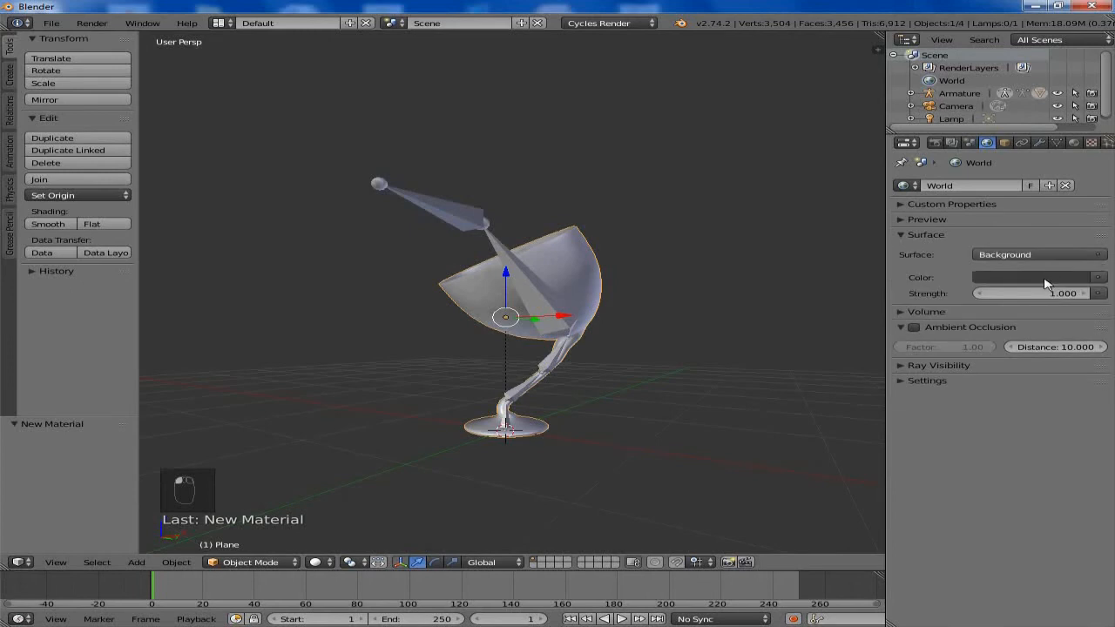
pyautogui.click(1049, 277)
pyautogui.click(1076, 116)
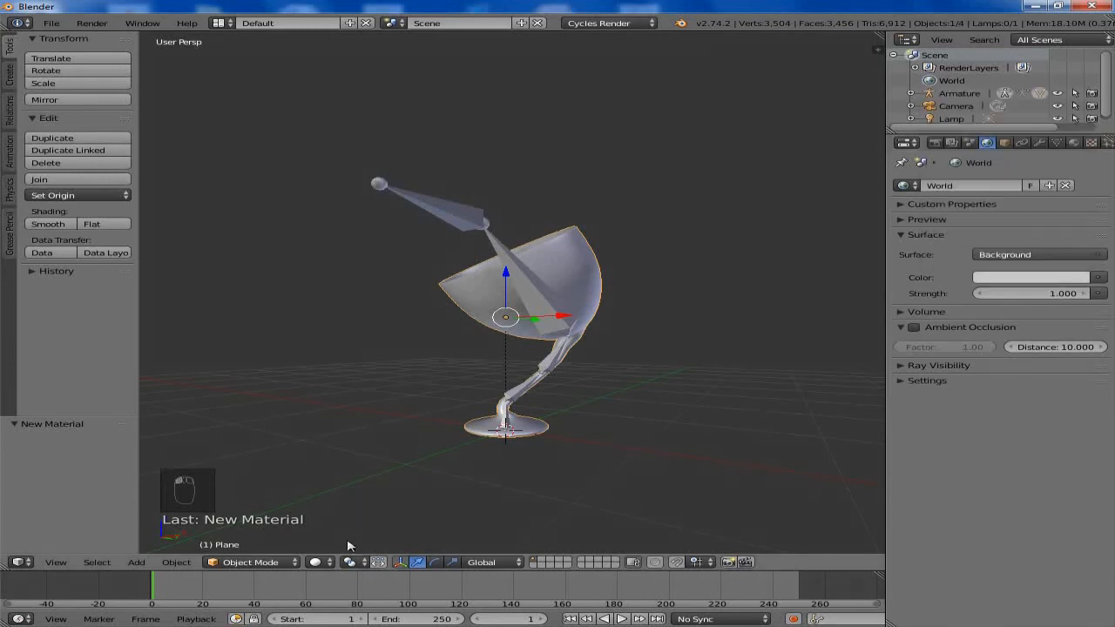
# - With rendered viewport shading on, brighten the glass material's color to pure white, and return the viewport to solid shading
pyautogui.click(319, 562)
pyautogui.click(348, 478)
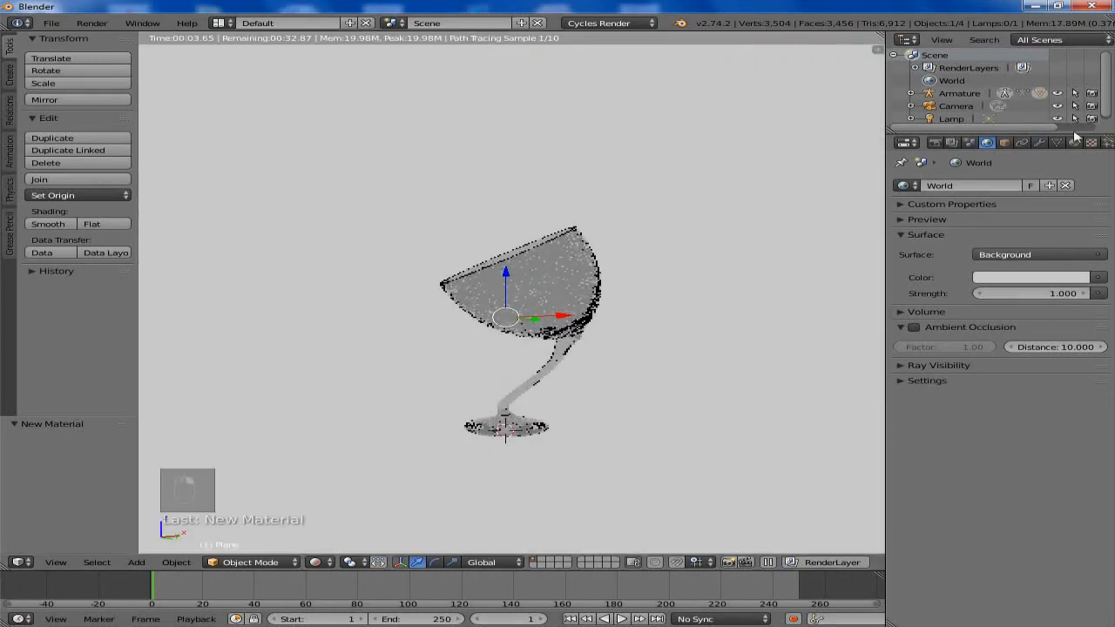
pyautogui.click(1077, 137)
pyautogui.click(1017, 333)
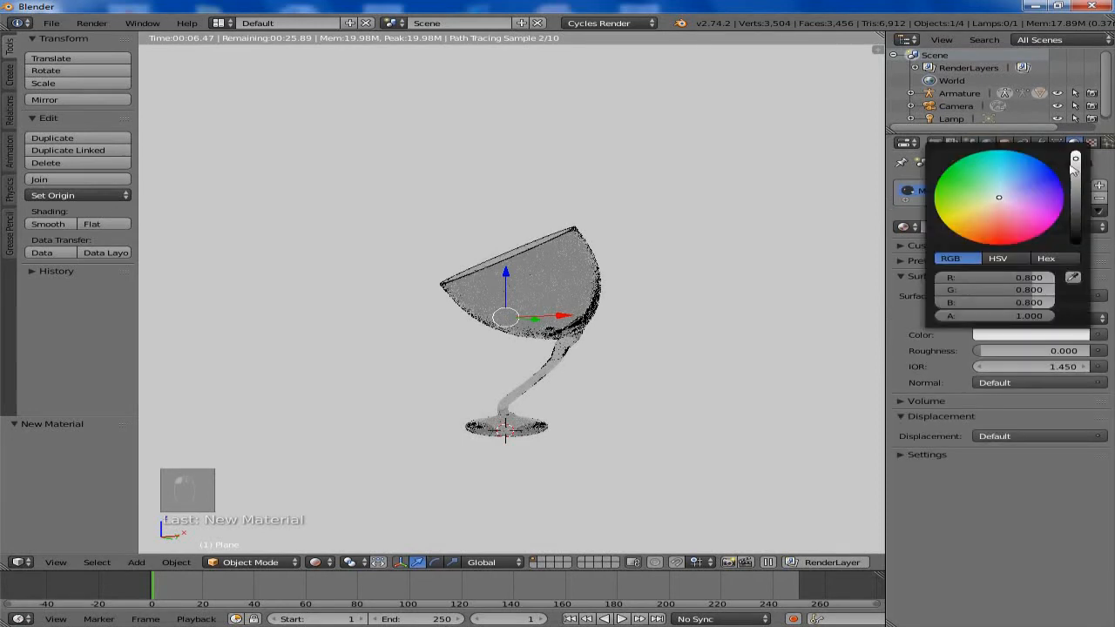
pyautogui.moveTo(1075, 158); pyautogui.dragTo(1073, 141)
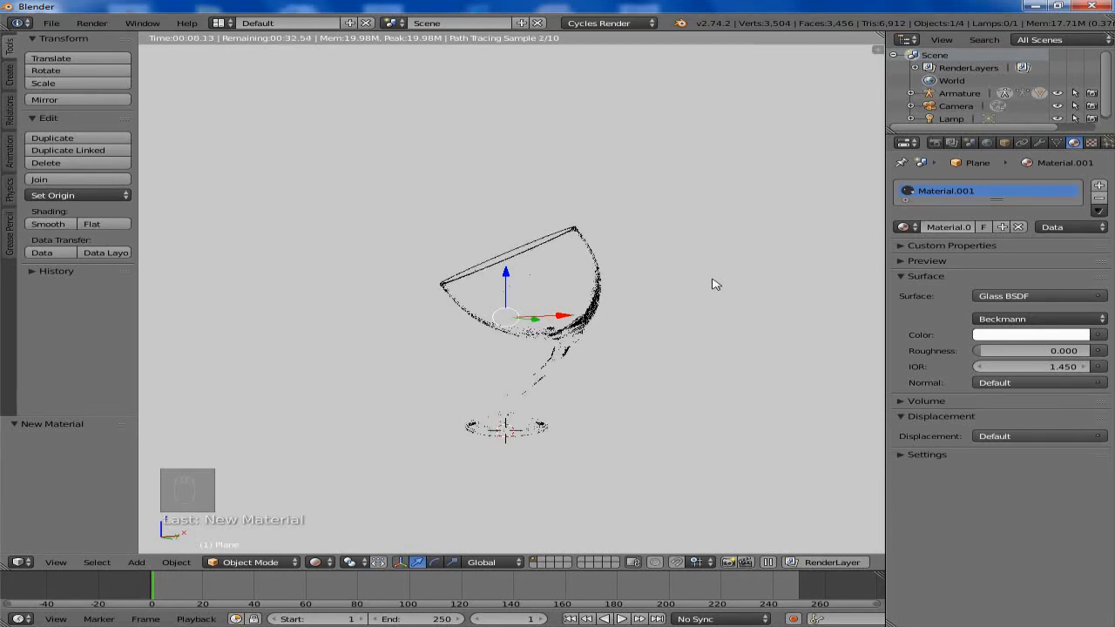
pyautogui.press('z')
pyautogui.press('z')
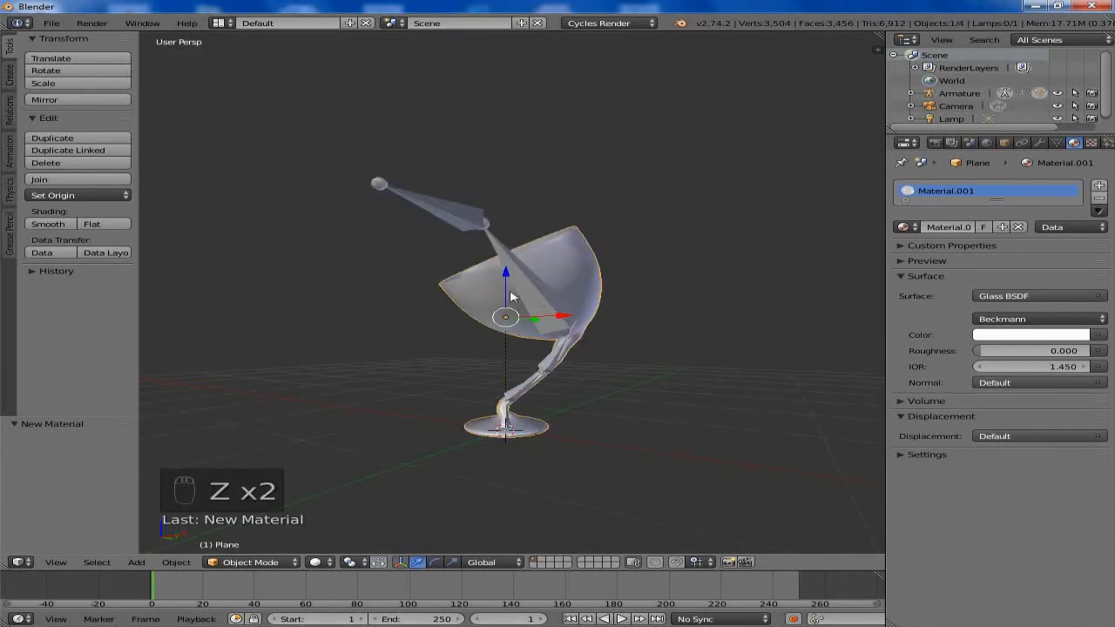
pyautogui.moveTo(601, 298); pyautogui.dragTo(589, 274, button='middle')
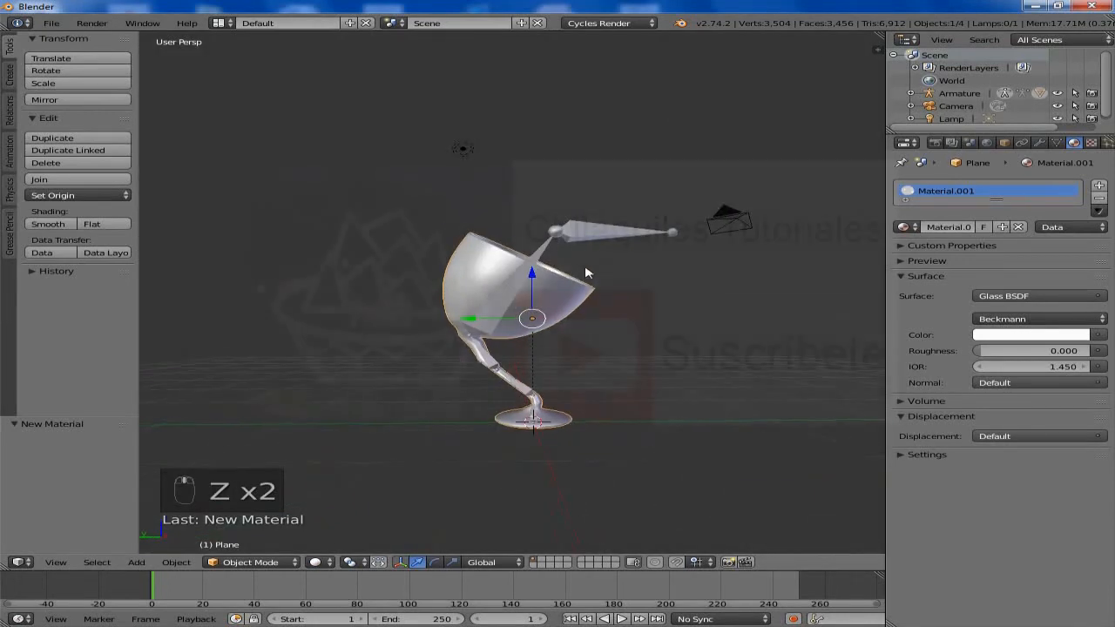